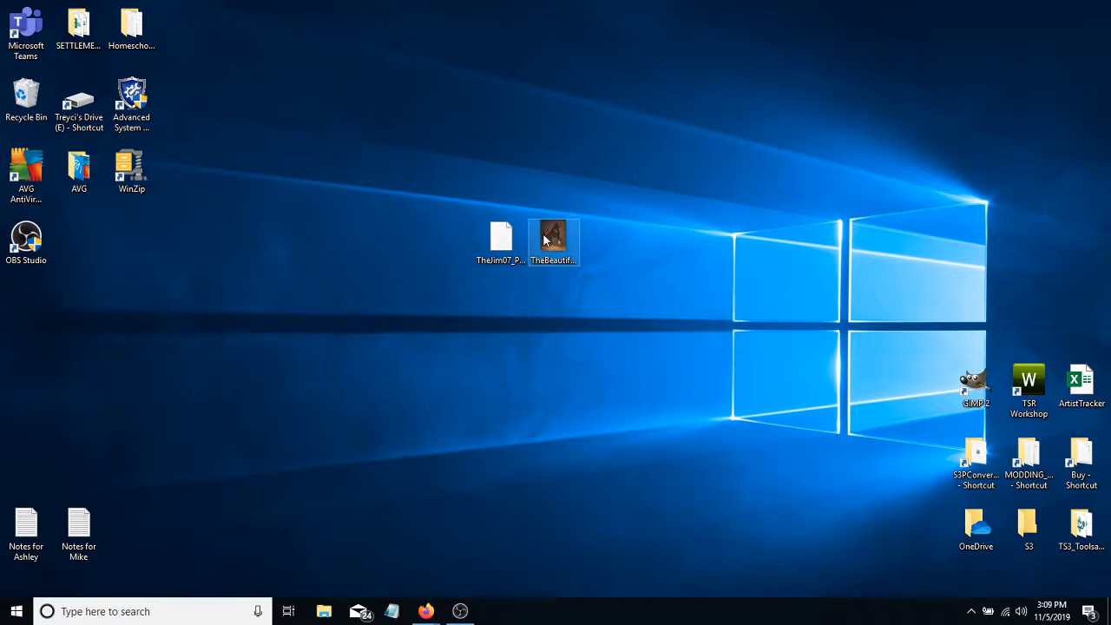
# - Arrange the TheBeautifulBay image and the TheJim07 painting package one above the other on an empty area of the desktop
pyautogui.moveTo(564, 227); pyautogui.dragTo(525, 112)
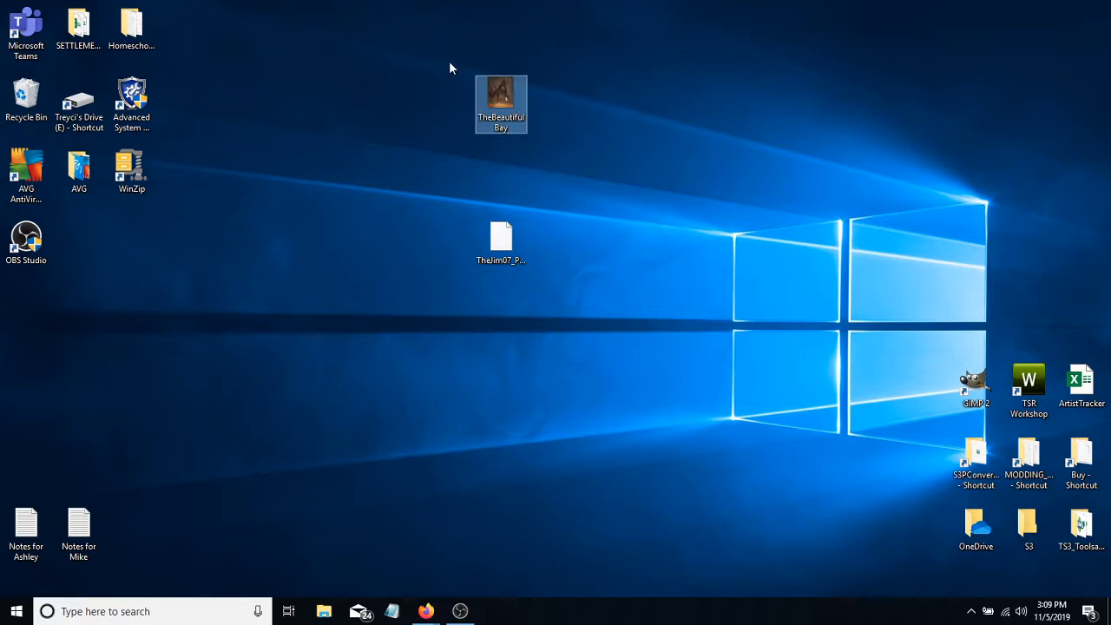
pyautogui.moveTo(449, 63); pyautogui.dragTo(554, 170)
pyautogui.click(552, 170)
pyautogui.moveTo(501, 238); pyautogui.dragTo(510, 179)
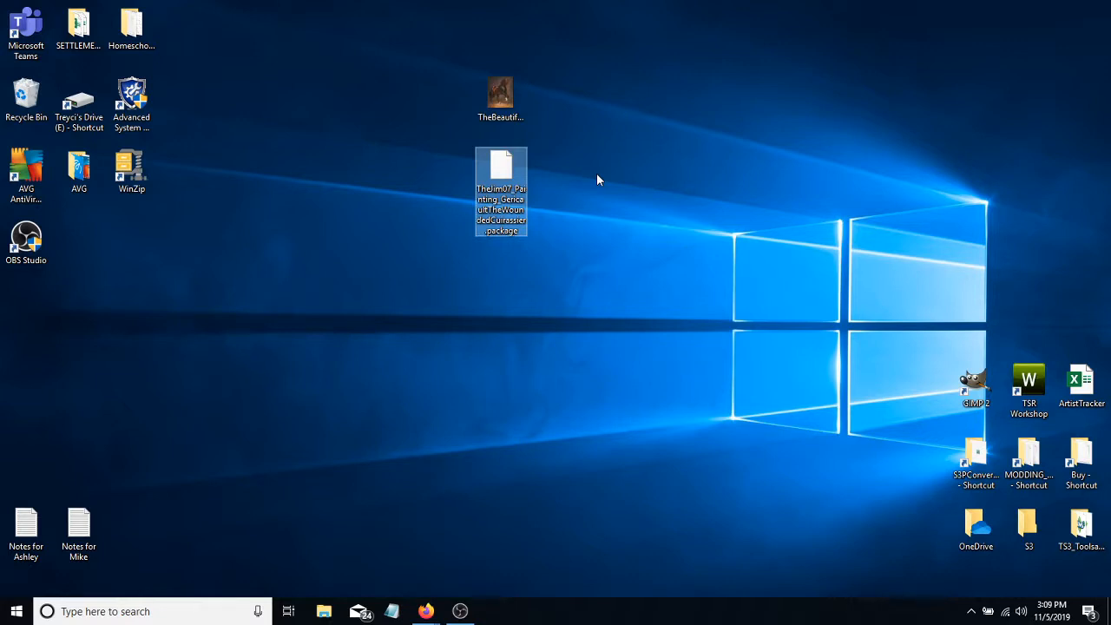
# - Switch to Firefox to view the Two Paintings by Théodore Géricault page on Mod The Sims, and minimize the browser
pyautogui.click(425, 611)
pyautogui.click(509, 546)
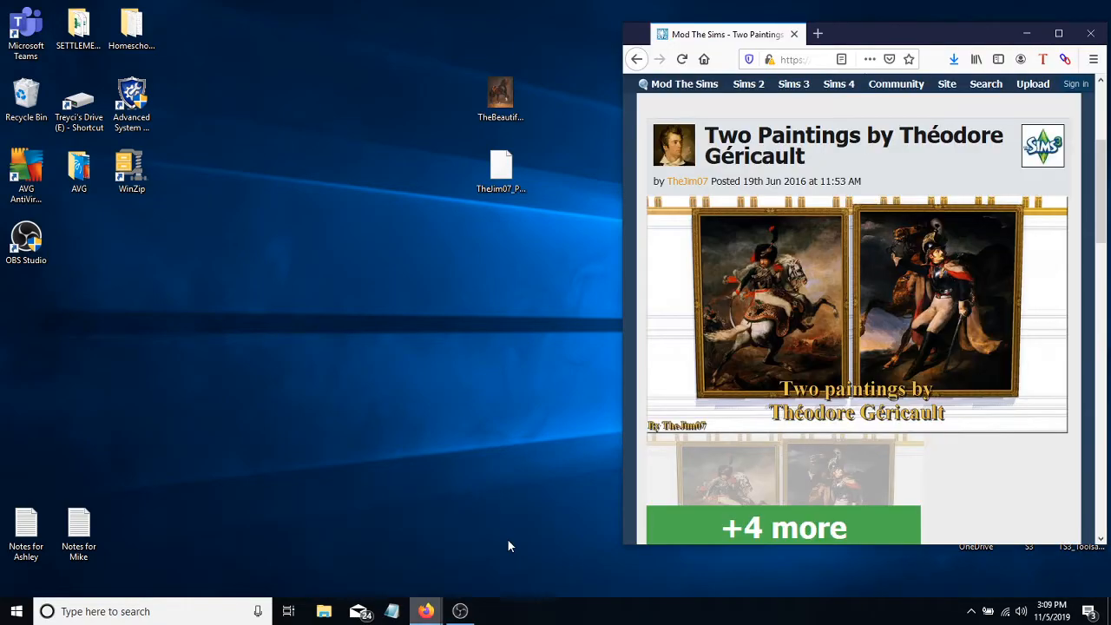
pyautogui.click(1058, 33)
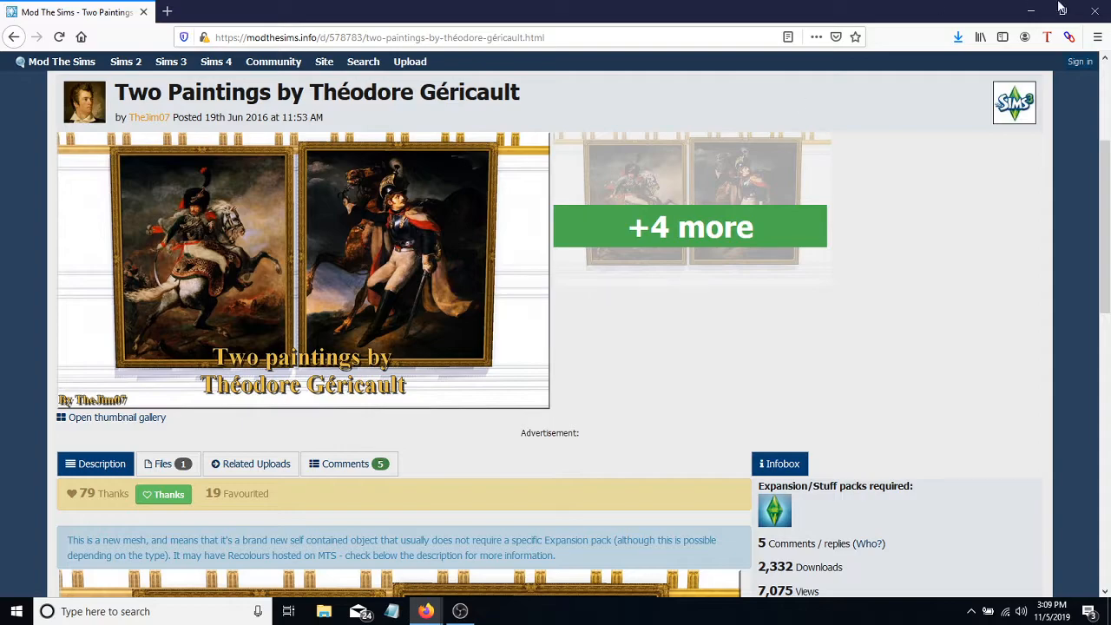
pyautogui.click(1030, 12)
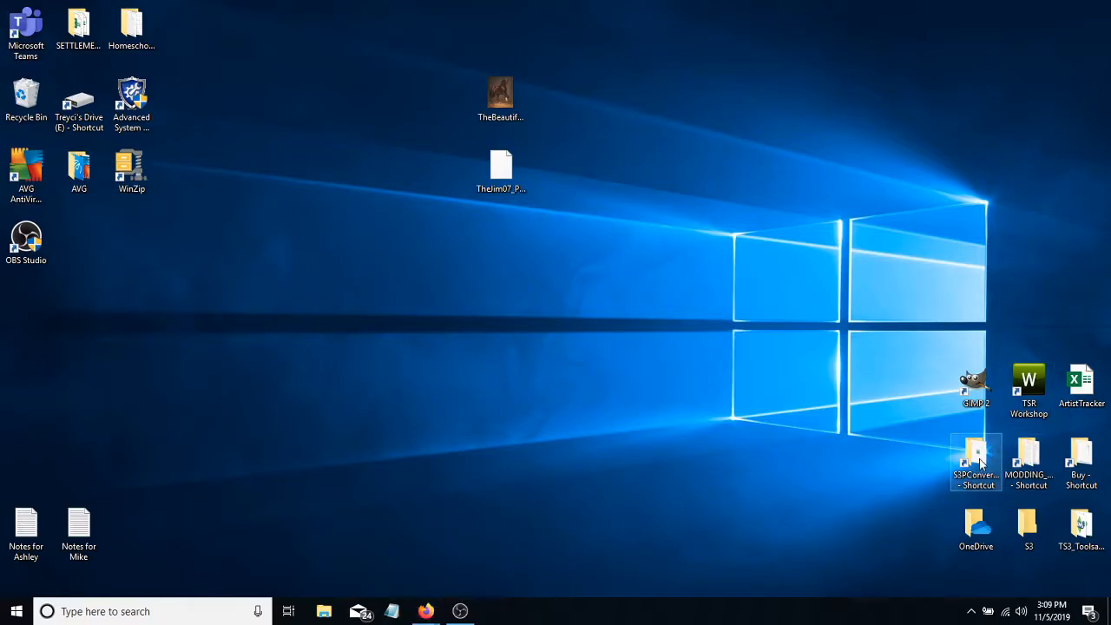
# - Launch s3oc from the MiscTools folder inside TS3_ToolsandShenanigans
pyautogui.doubleClick(1085, 526)
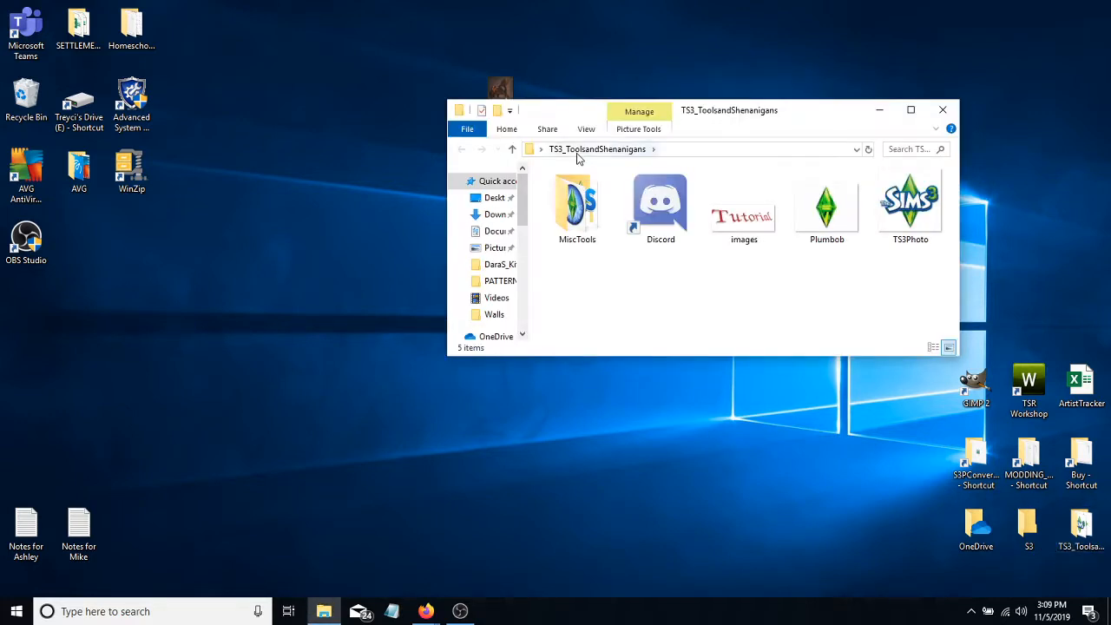
pyautogui.doubleClick(578, 203)
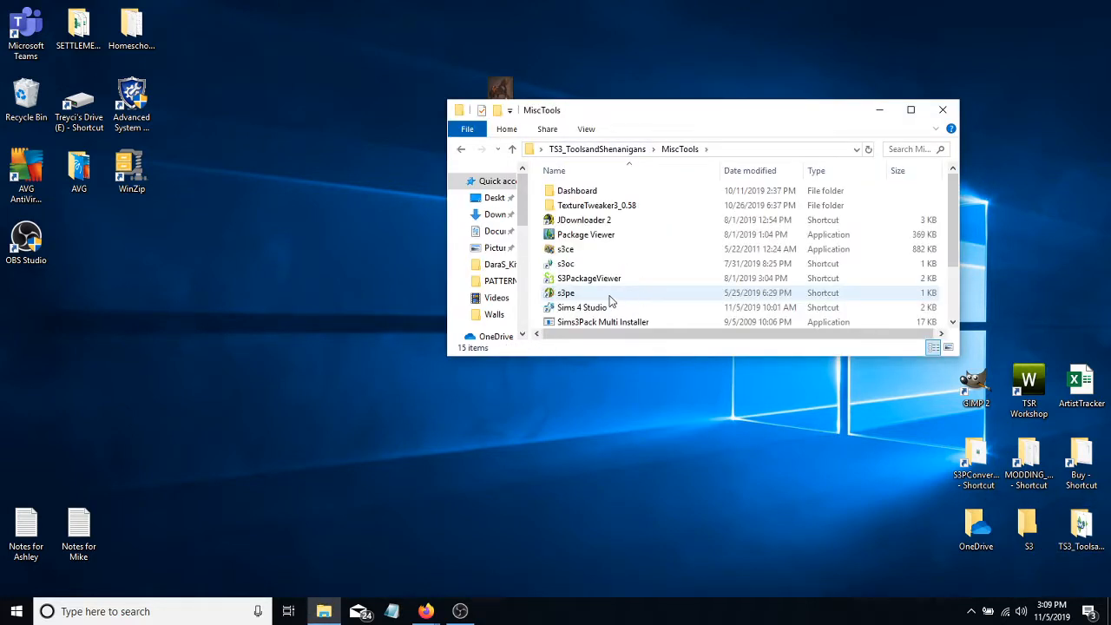
pyautogui.click(574, 263)
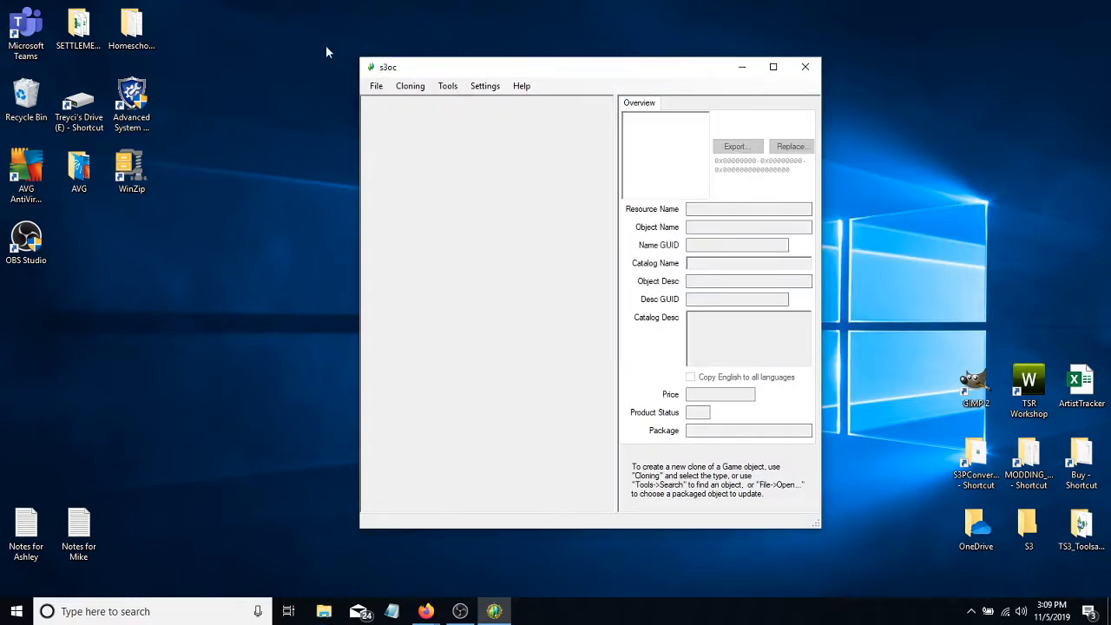
# - Open the package TheJim07_Painting_GericaultTheWoundedCuirassier.package from the Desktop
pyautogui.click(377, 90)
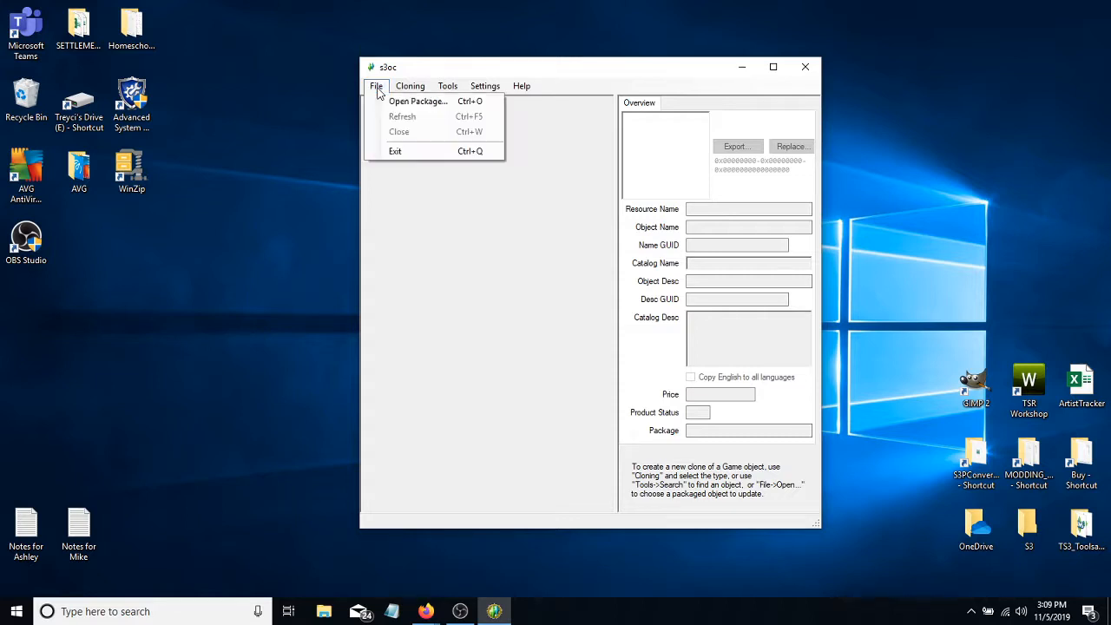
pyautogui.click(408, 101)
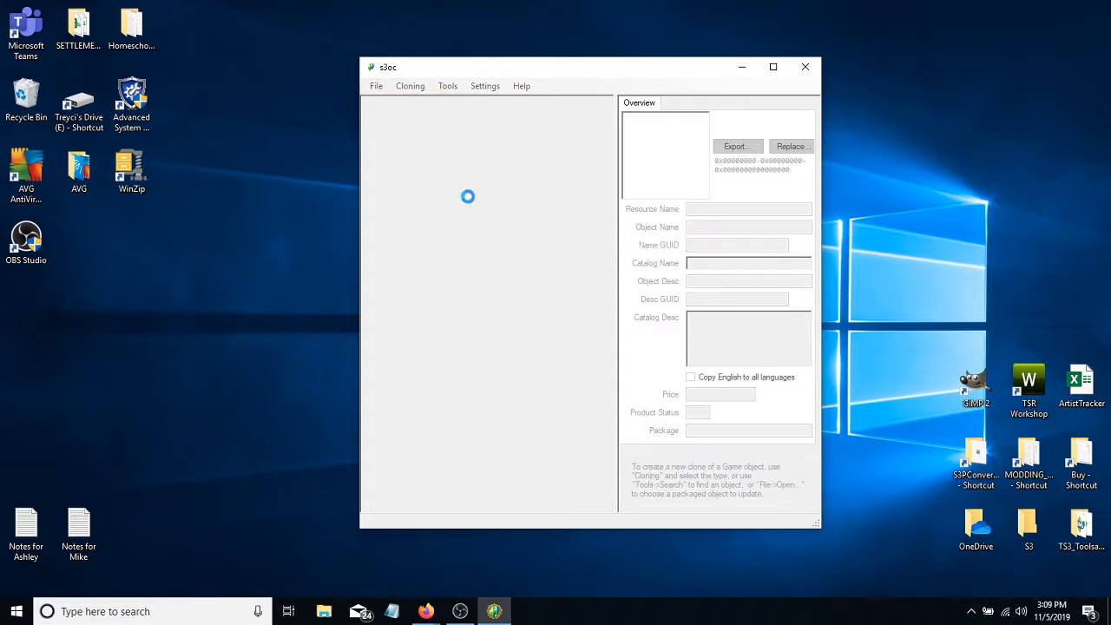
pyautogui.click(418, 209)
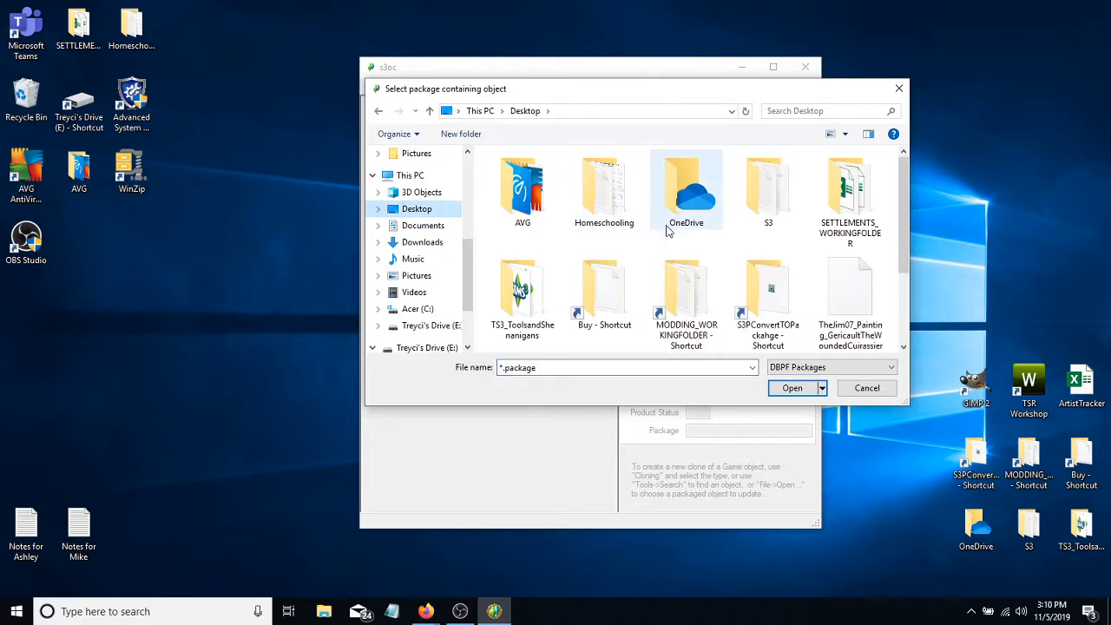
pyautogui.scroll(-1, 672, 227)
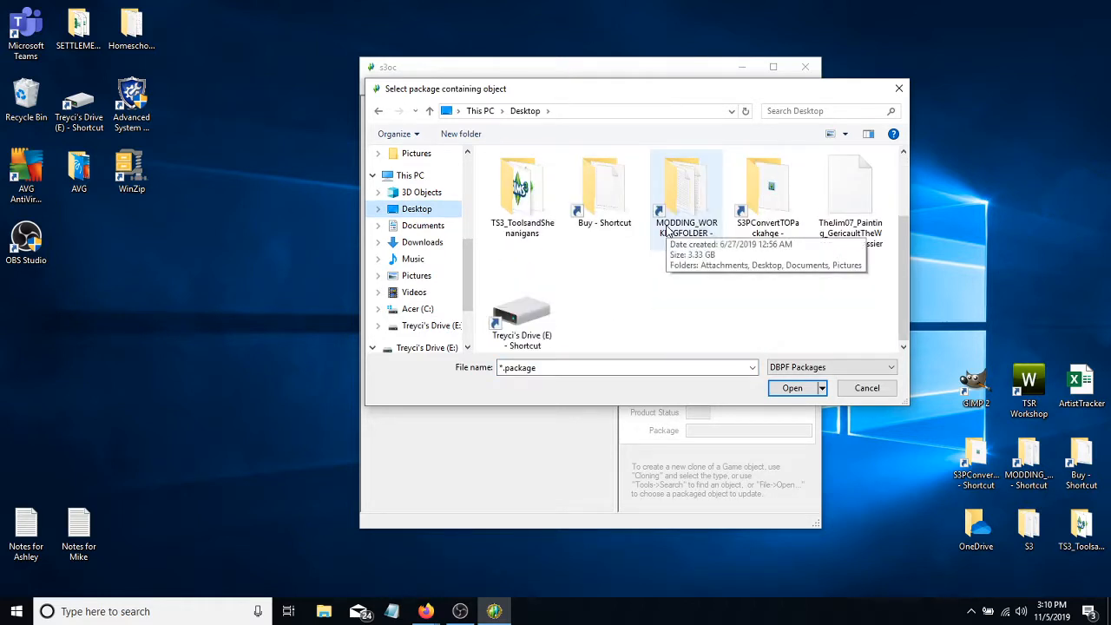
pyautogui.click(848, 189)
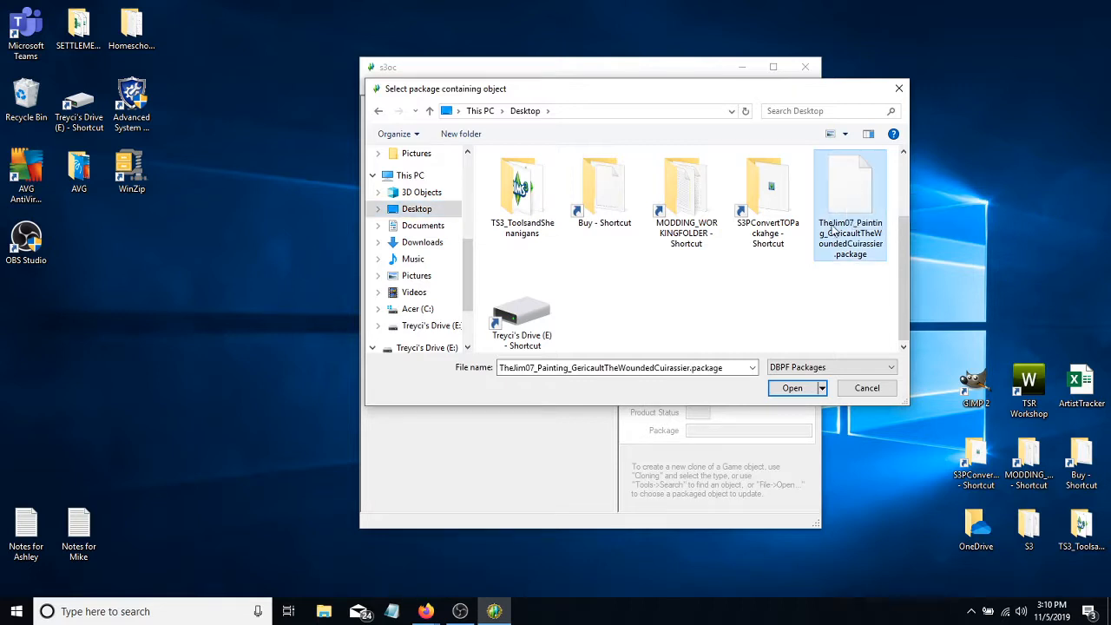
pyautogui.click(777, 389)
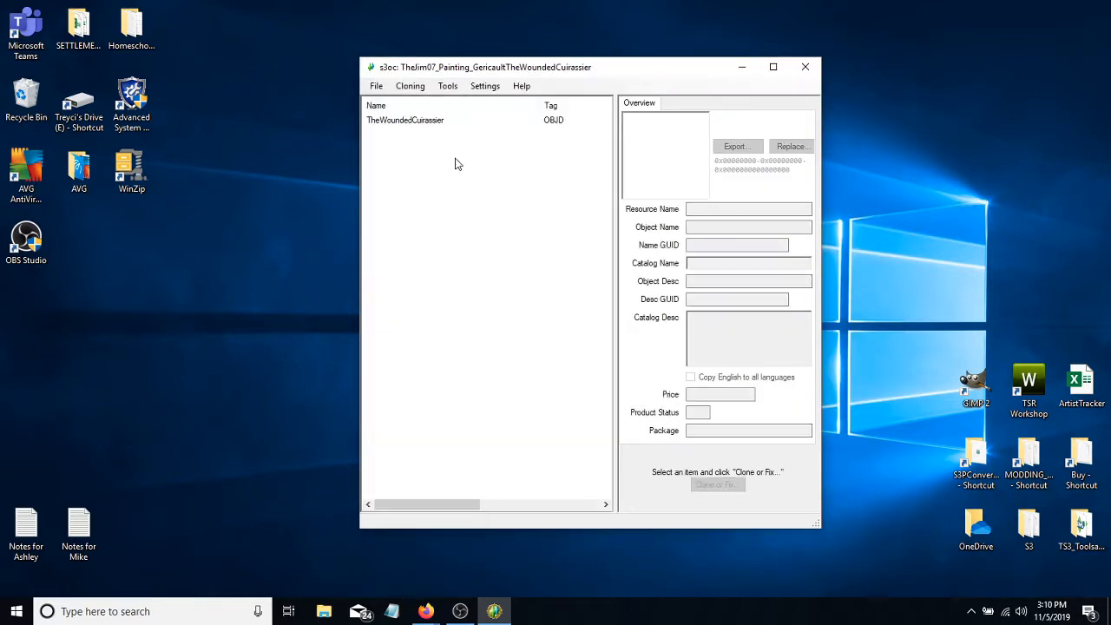
# - Start Clone or Fix on the TheWoundedCuirassier object and enable the Create clone package and Include thumbnails options
pyautogui.click(415, 119)
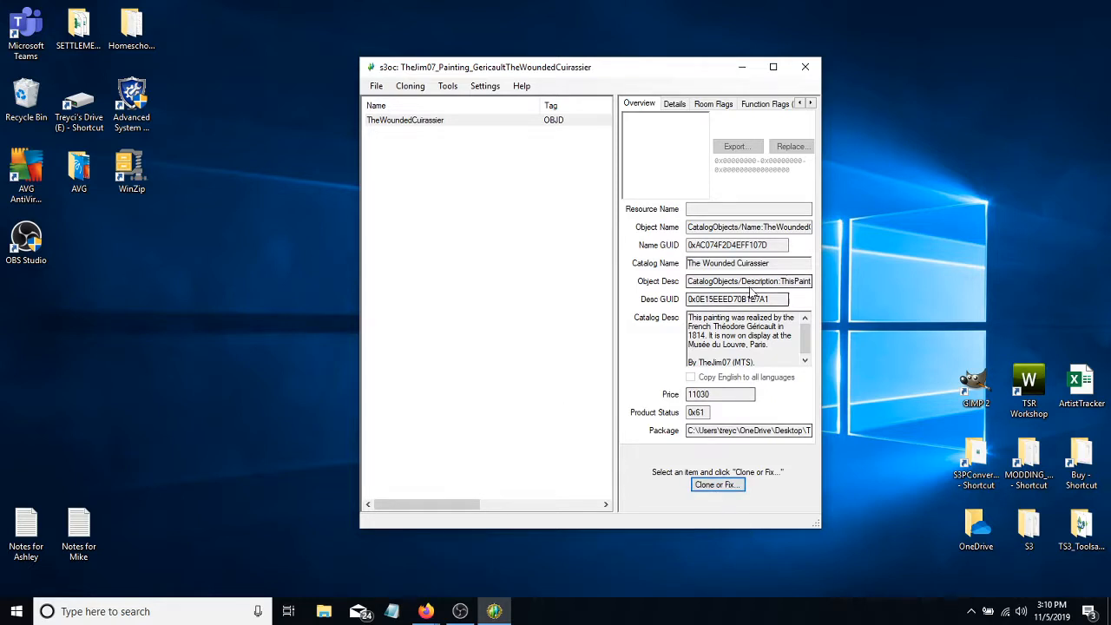
pyautogui.click(714, 488)
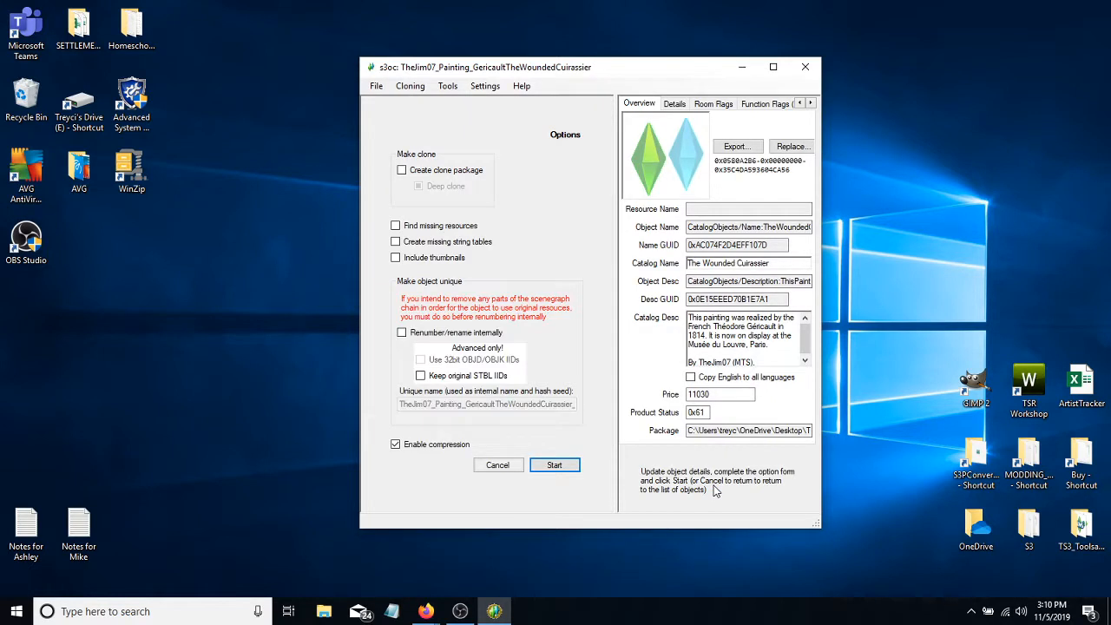
pyautogui.click(402, 171)
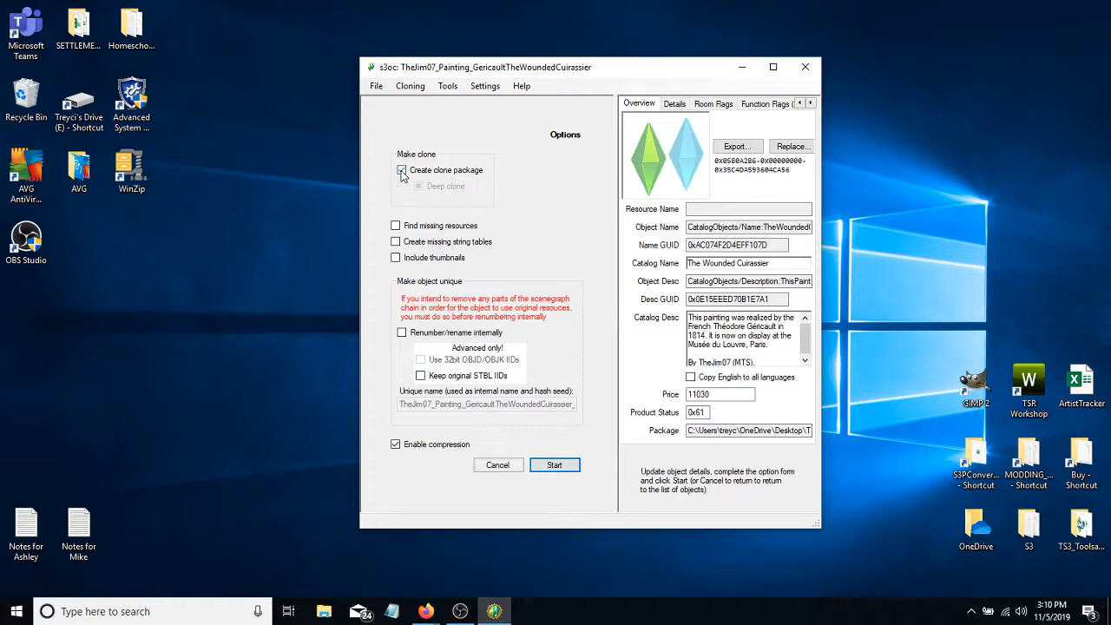
pyautogui.click(395, 259)
pyautogui.moveTo(595, 67); pyautogui.dragTo(758, 71)
pyautogui.click(501, 96)
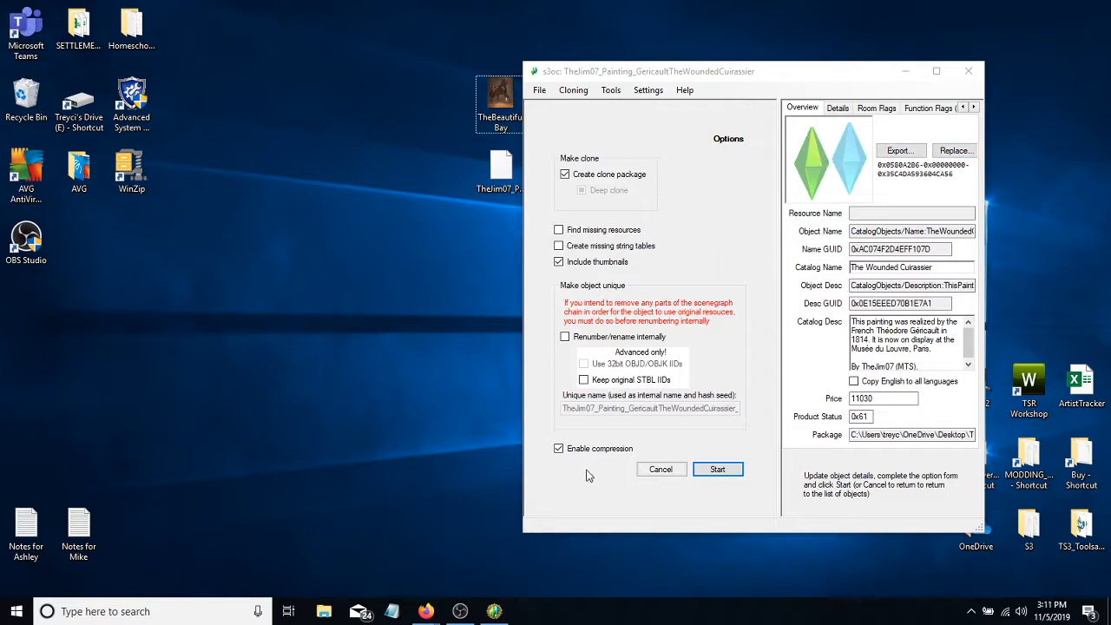
# - Enable Renumber/rename internally for the clone and set its catalog price to 1000
pyautogui.click(565, 337)
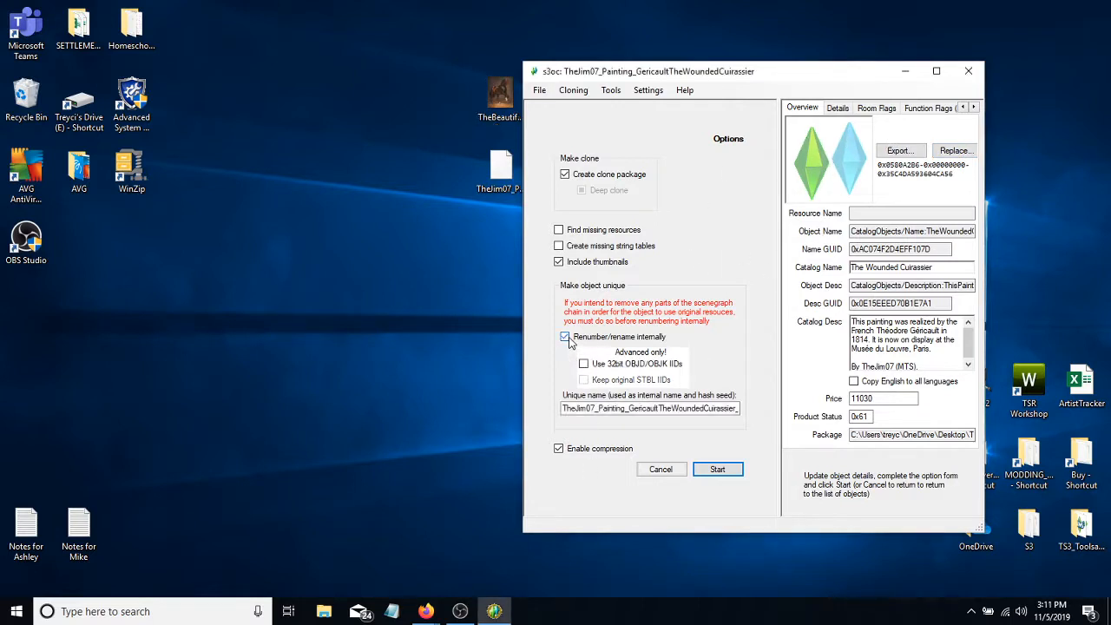
pyautogui.click(584, 408)
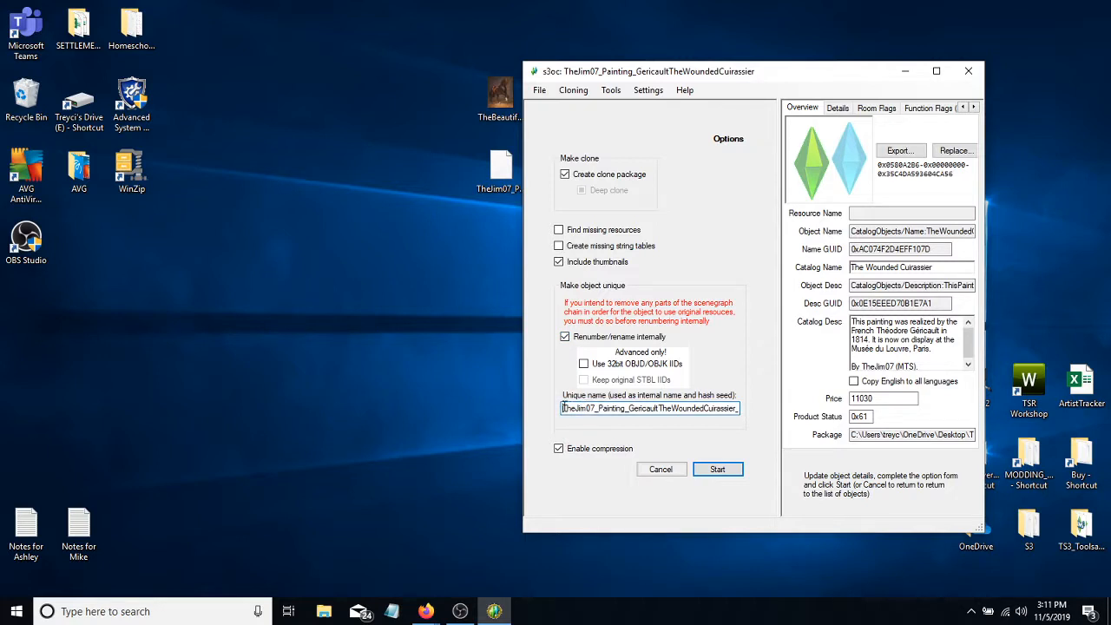
pyautogui.moveTo(564, 408); pyautogui.dragTo(760, 397)
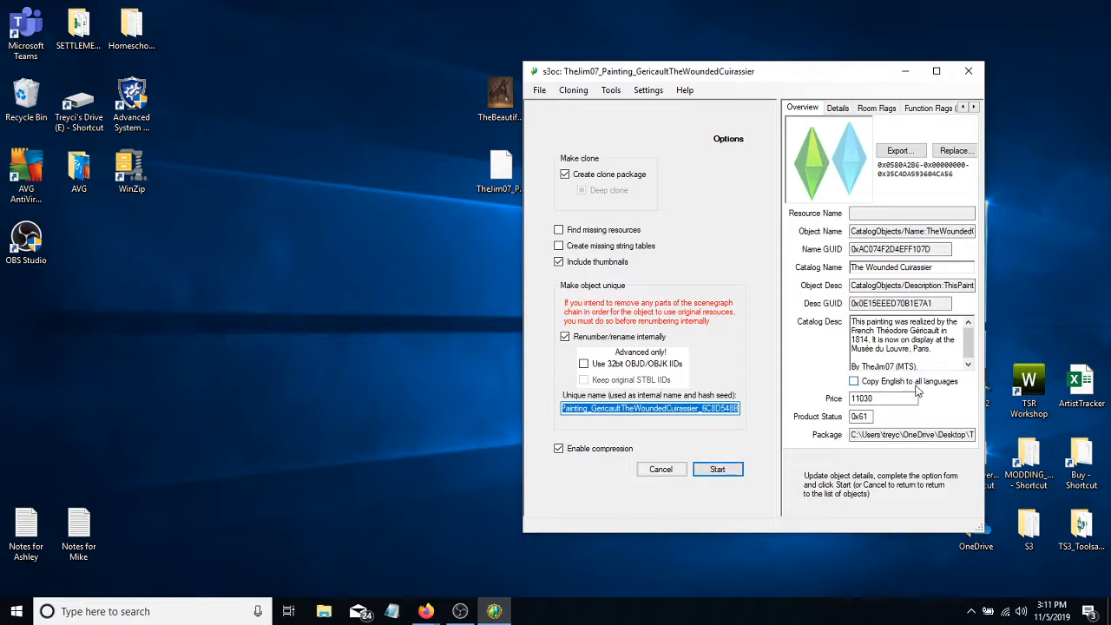
pyautogui.doubleClick(879, 398)
pyautogui.write('1000')
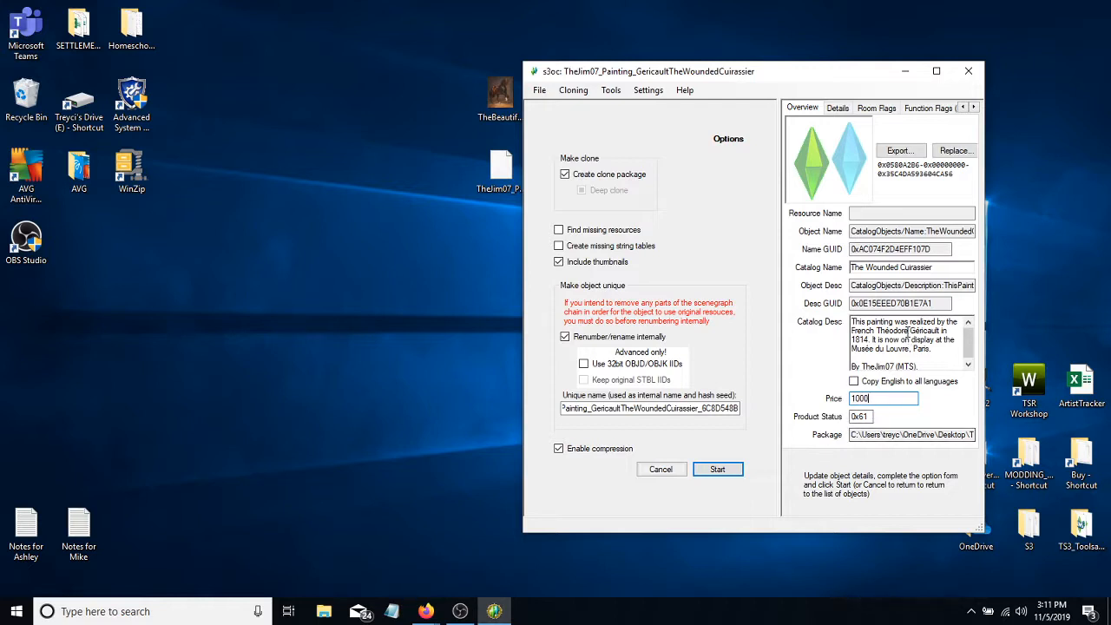
pyautogui.click(852, 322)
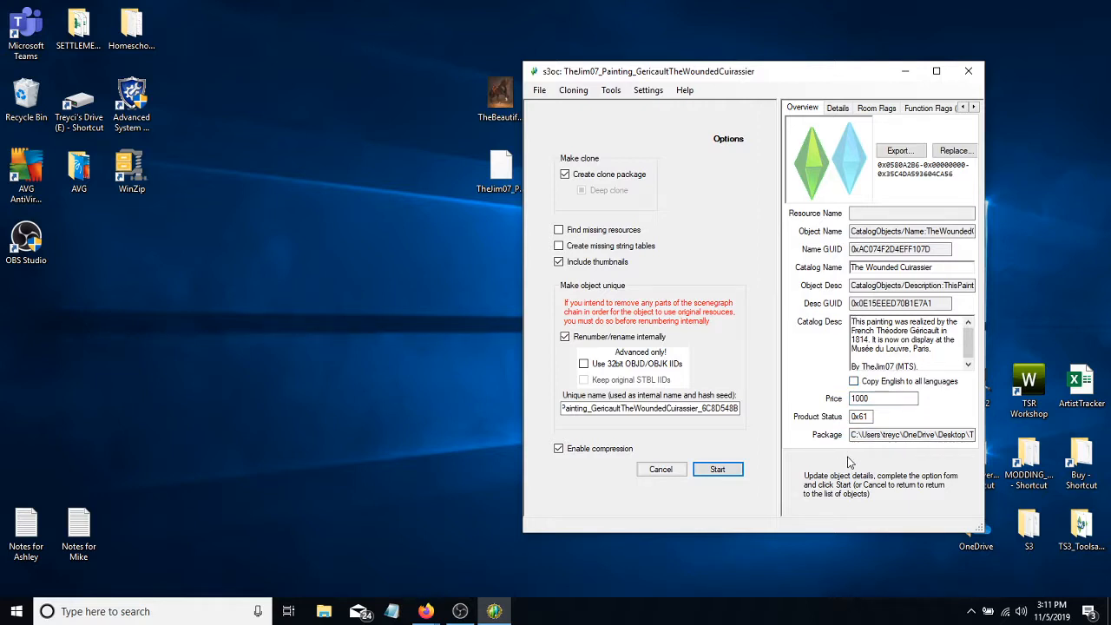
# - Run the cloning, save the cloned object to the Desktop as SimAddix_PaintingFrame, and quit s3oc
pyautogui.click(718, 469)
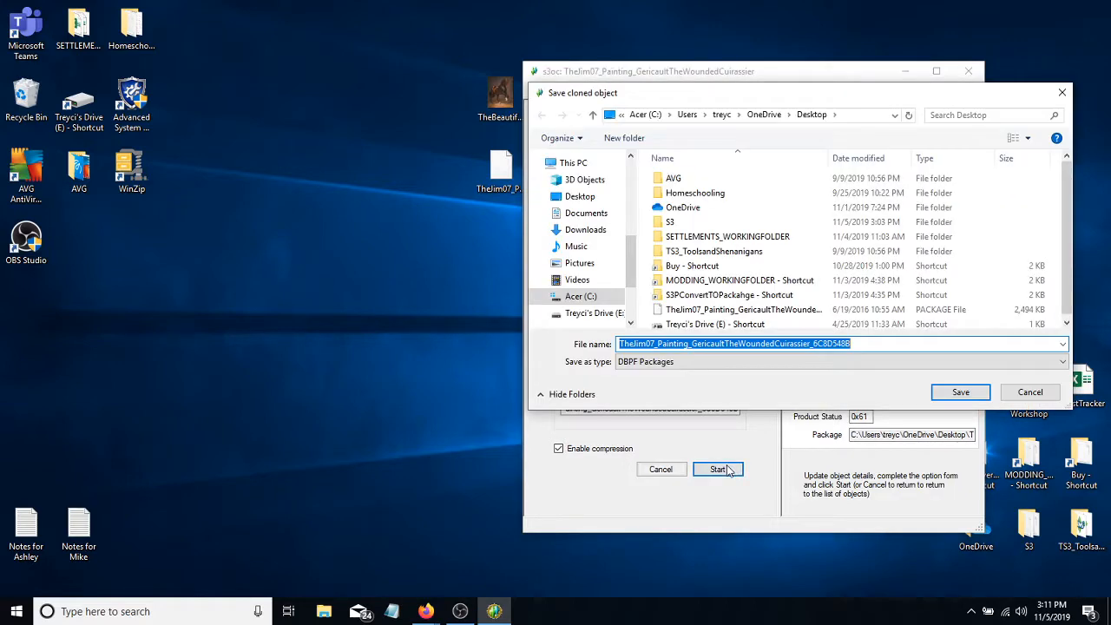
pyautogui.click(582, 197)
pyautogui.moveTo(860, 344); pyautogui.dragTo(608, 345)
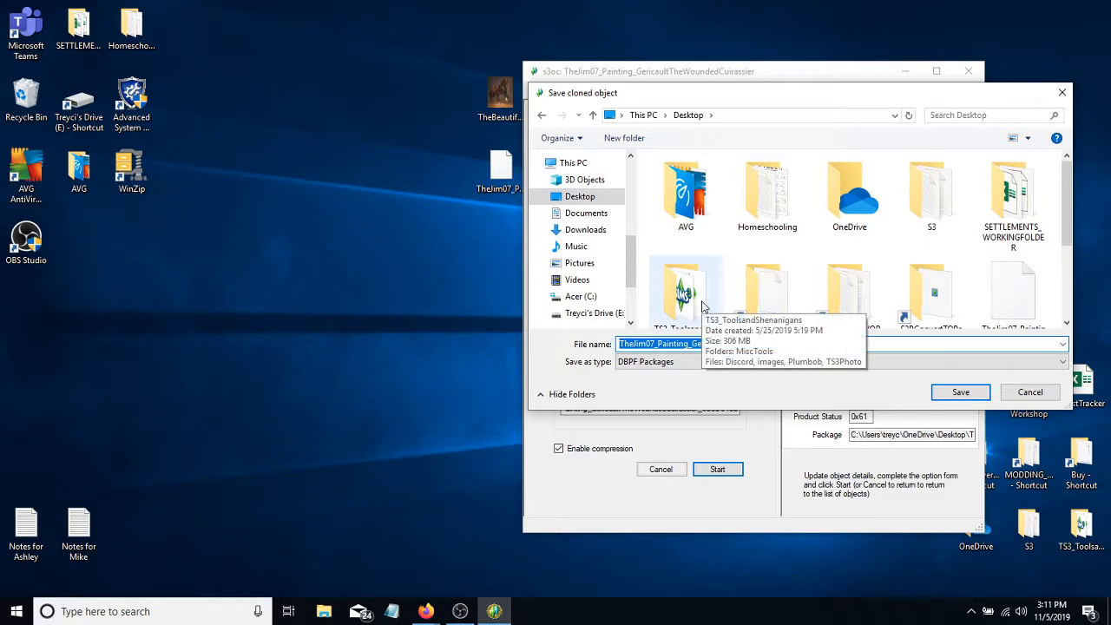
pyautogui.write('Sim')
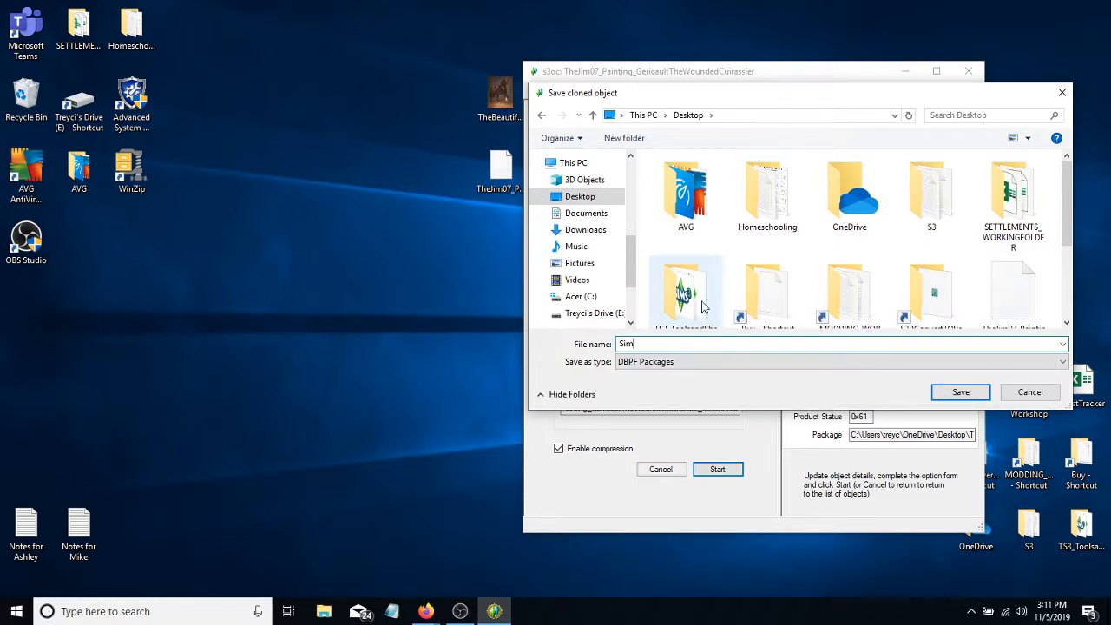
pyautogui.write('Addix_PaintingFrame')
pyautogui.press('Return')
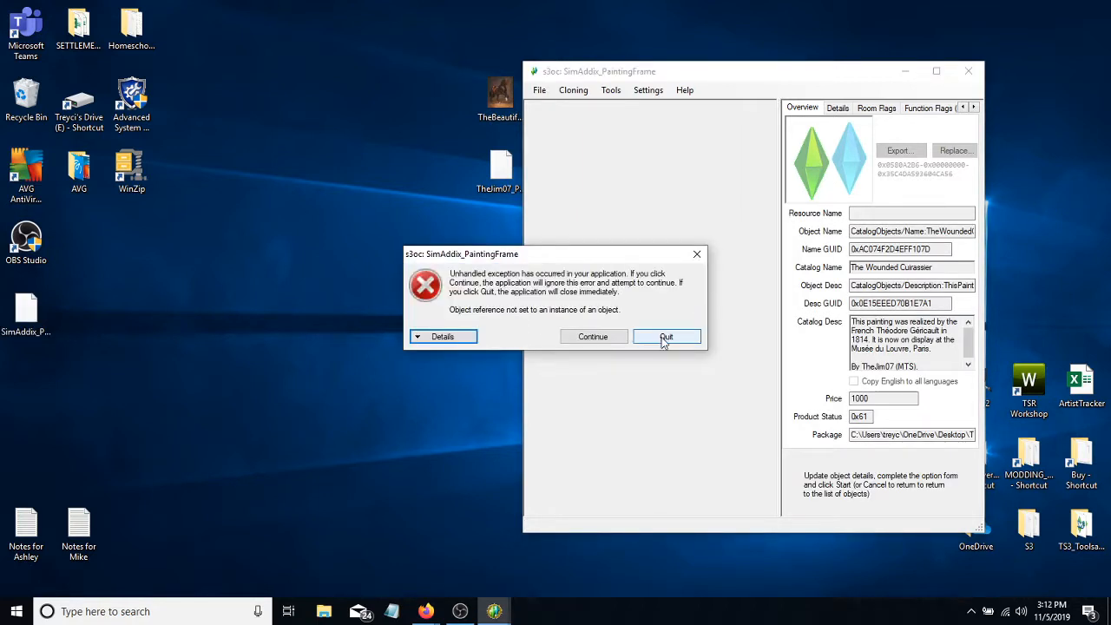
pyautogui.click(665, 338)
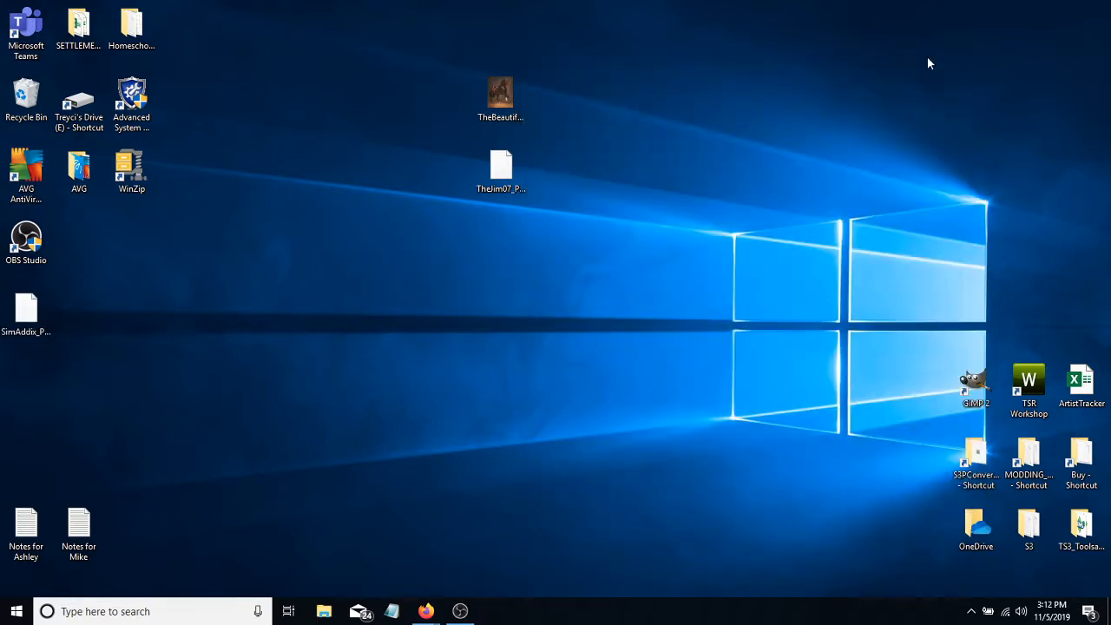
# - Move the original TheJim07 package to the desktop's far corner and place the SimAddix_PaintingFrame package beside the TheBeautifulBay image
pyautogui.moveTo(26, 313); pyautogui.dragTo(503, 247)
pyautogui.moveTo(944, 53); pyautogui.dragTo(1090, 35)
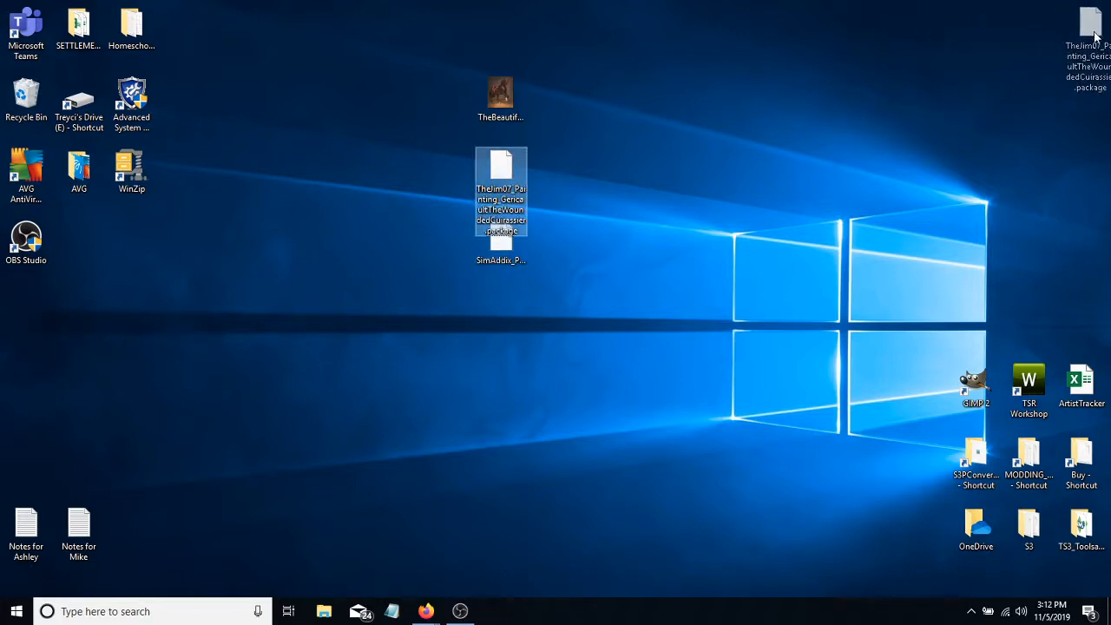
pyautogui.moveTo(515, 232); pyautogui.dragTo(567, 101)
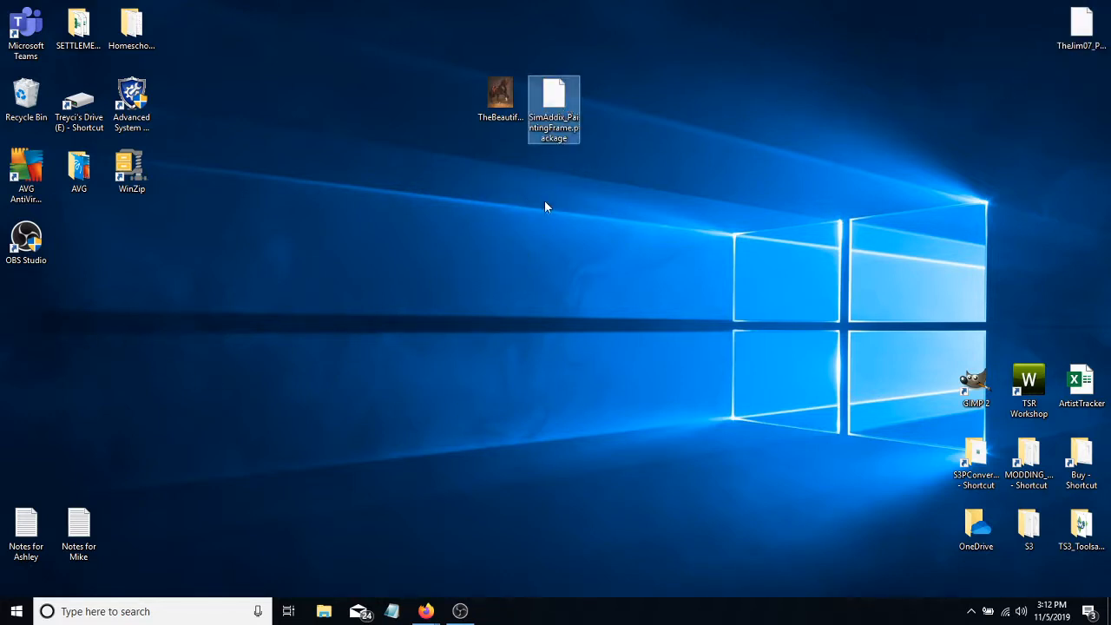
# - Launch TSR Workshop, decline the connection to TSR for news and updates, and maximize the window
pyautogui.click(1029, 386)
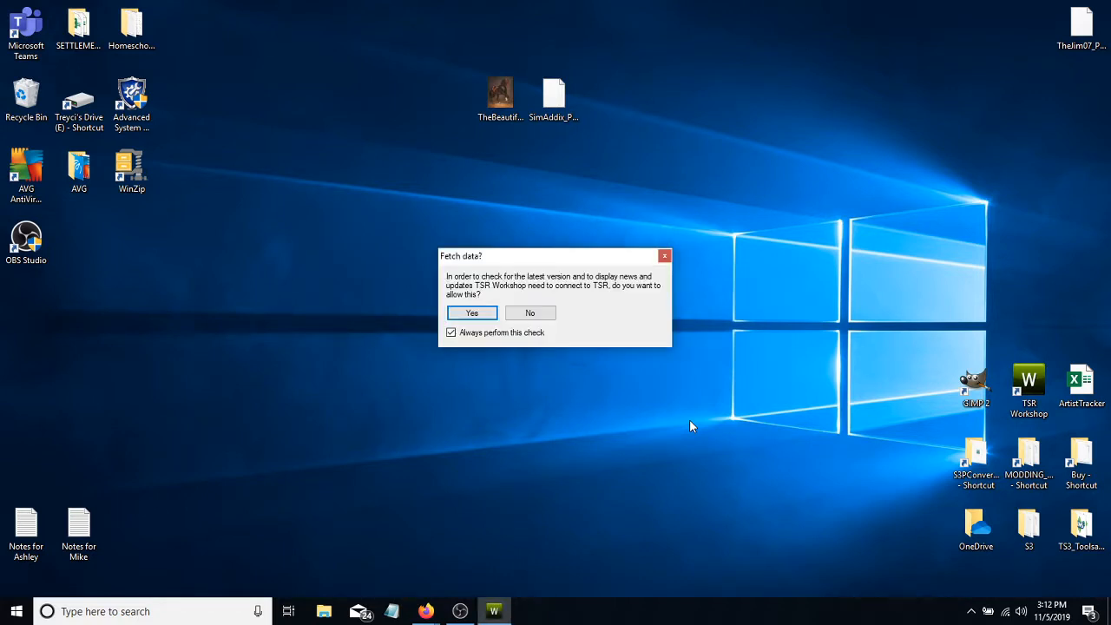
pyautogui.click(526, 314)
pyautogui.moveTo(772, 297)
pyautogui.mouseDown()
pyautogui.moveTo(731, 304)
pyautogui.moveTo(439, 73)
pyautogui.mouseUp()
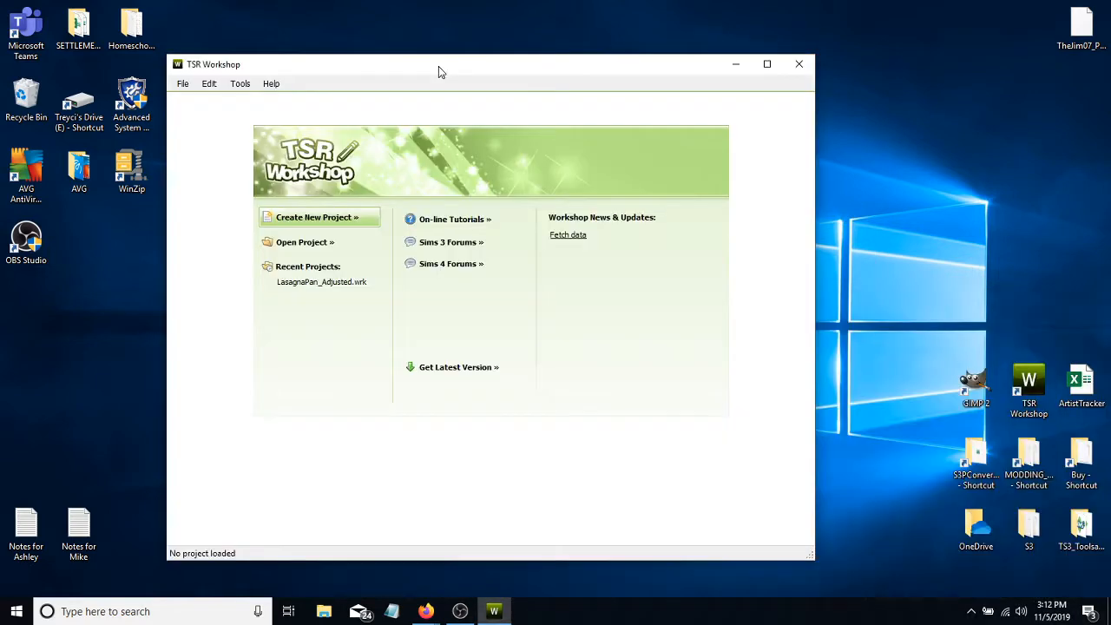
pyautogui.click(768, 65)
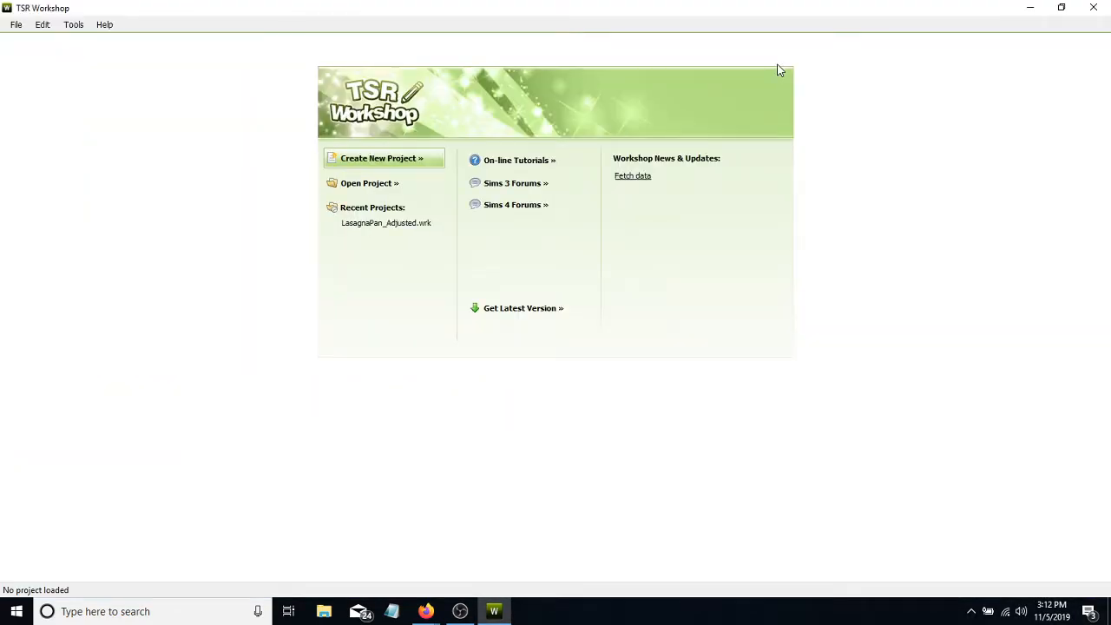
# - Start a new project using the New import template
pyautogui.click(364, 163)
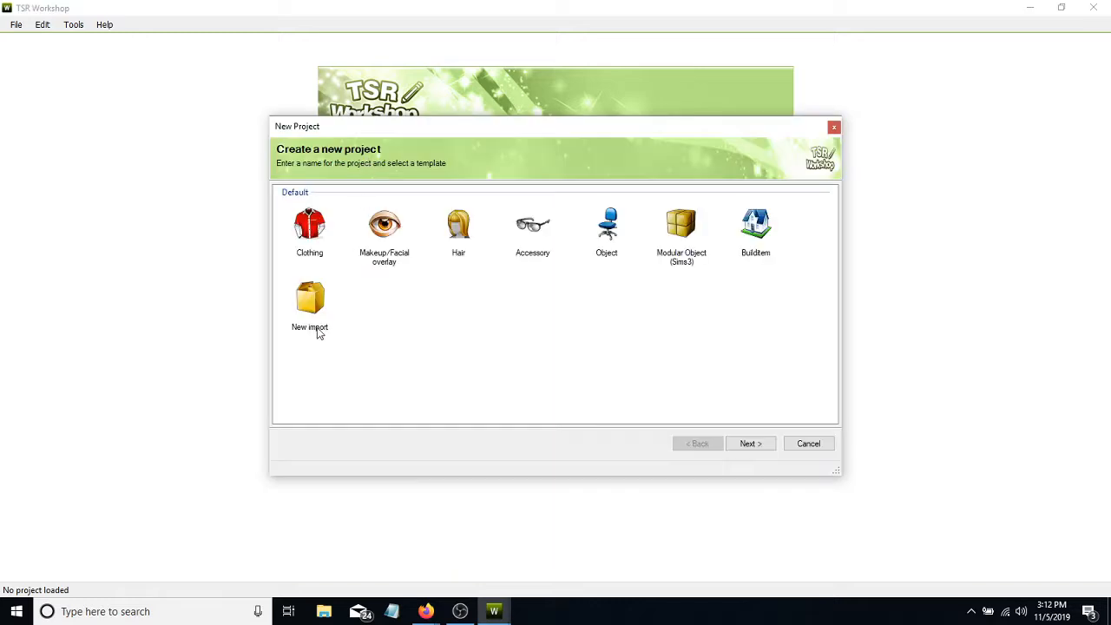
pyautogui.click(310, 300)
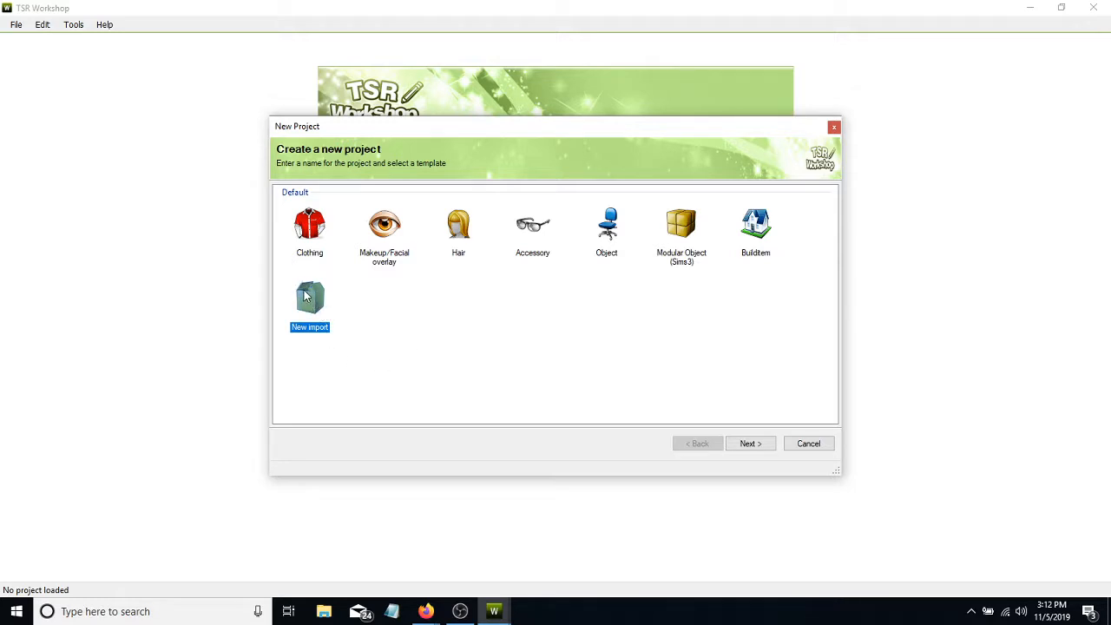
pyautogui.click(750, 444)
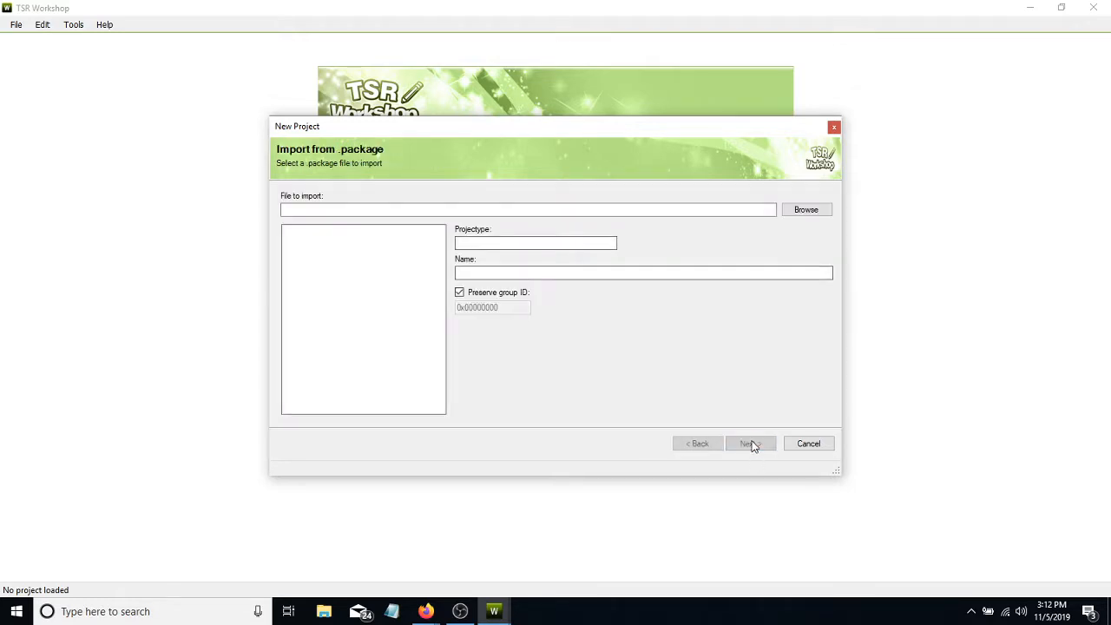
# - Import SimAddix_PaintingFrame.package from the Desktop, choosing the Package file type and declaring it not a Sims 4 package
pyautogui.click(804, 211)
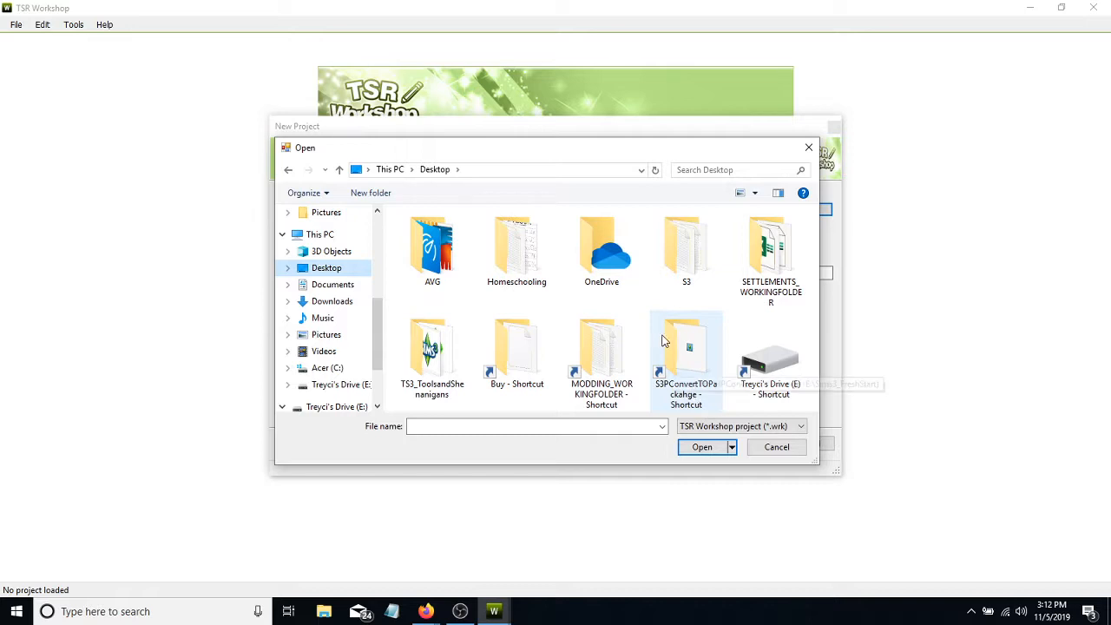
pyautogui.click(712, 429)
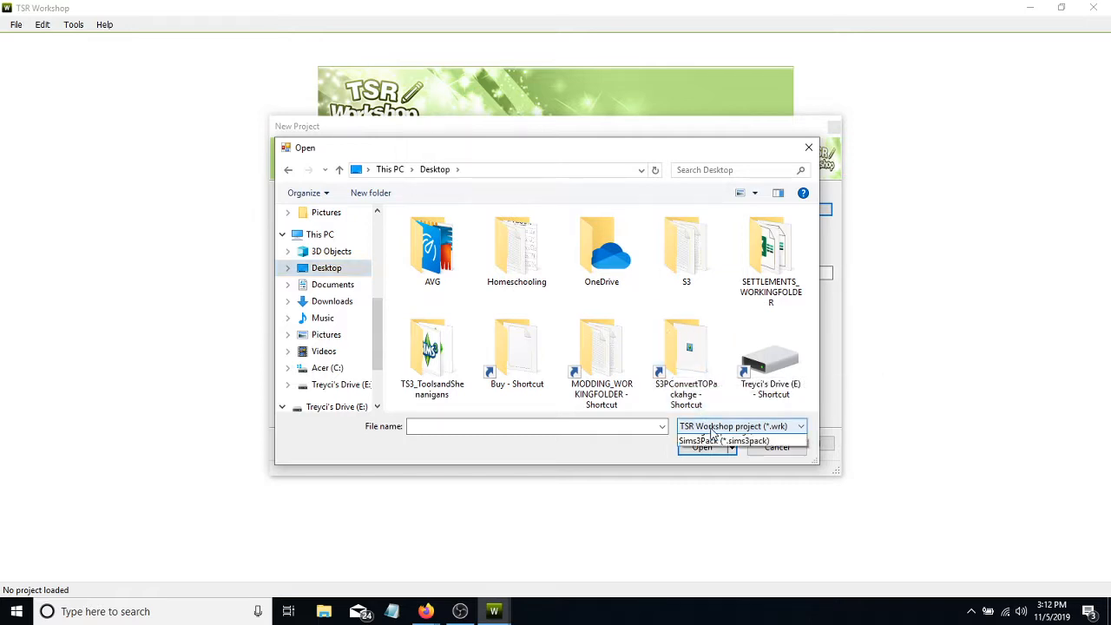
pyautogui.click(709, 457)
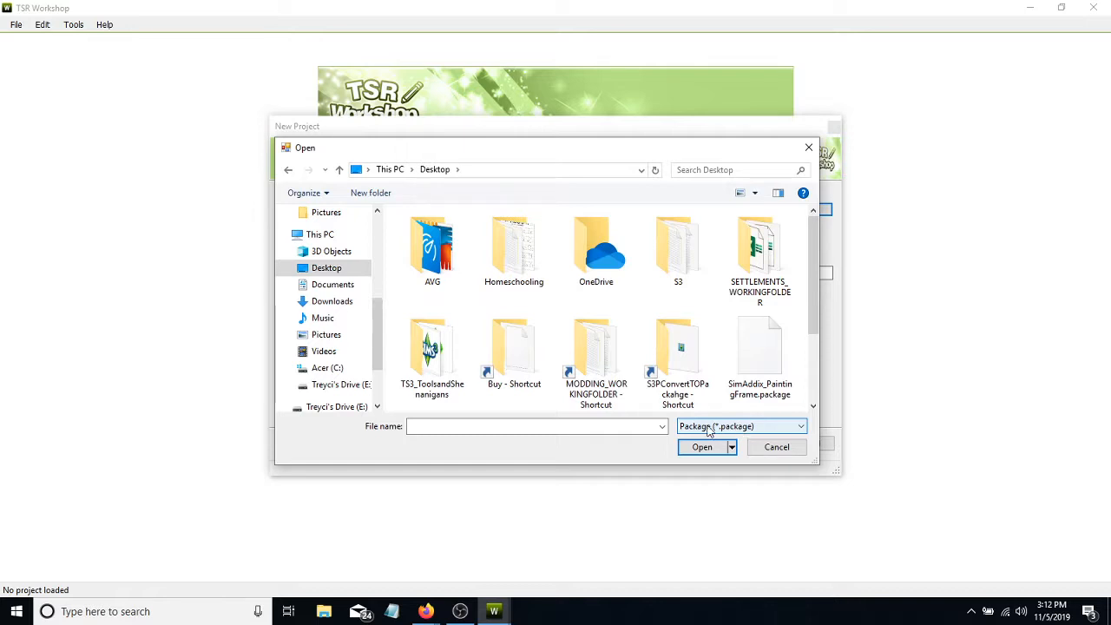
pyautogui.scroll(-2, 675, 365)
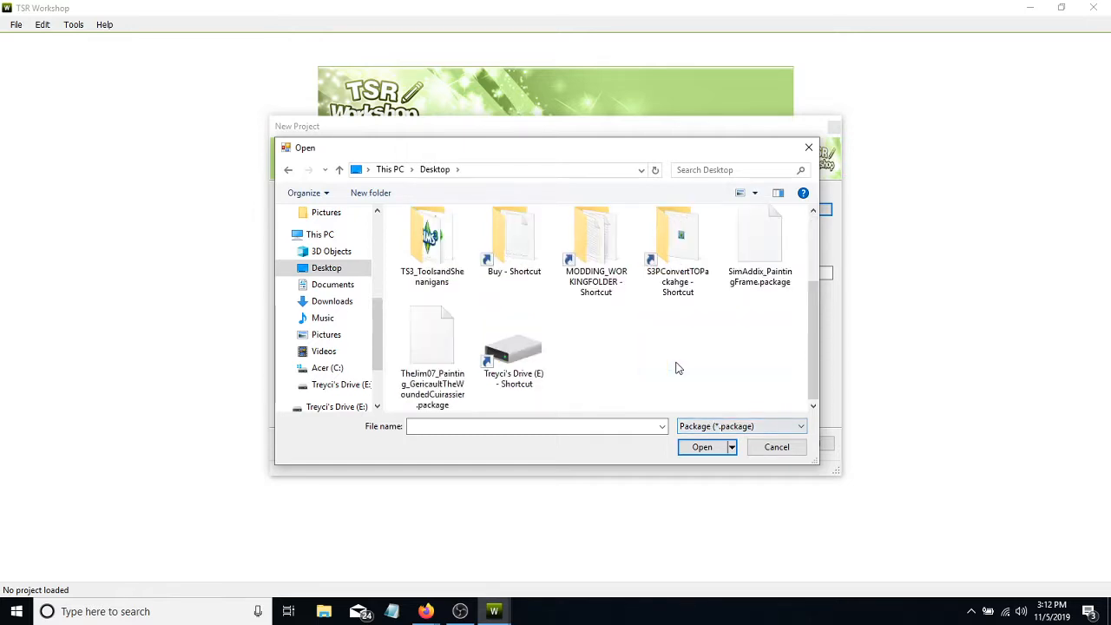
pyautogui.click(708, 426)
pyautogui.click(703, 453)
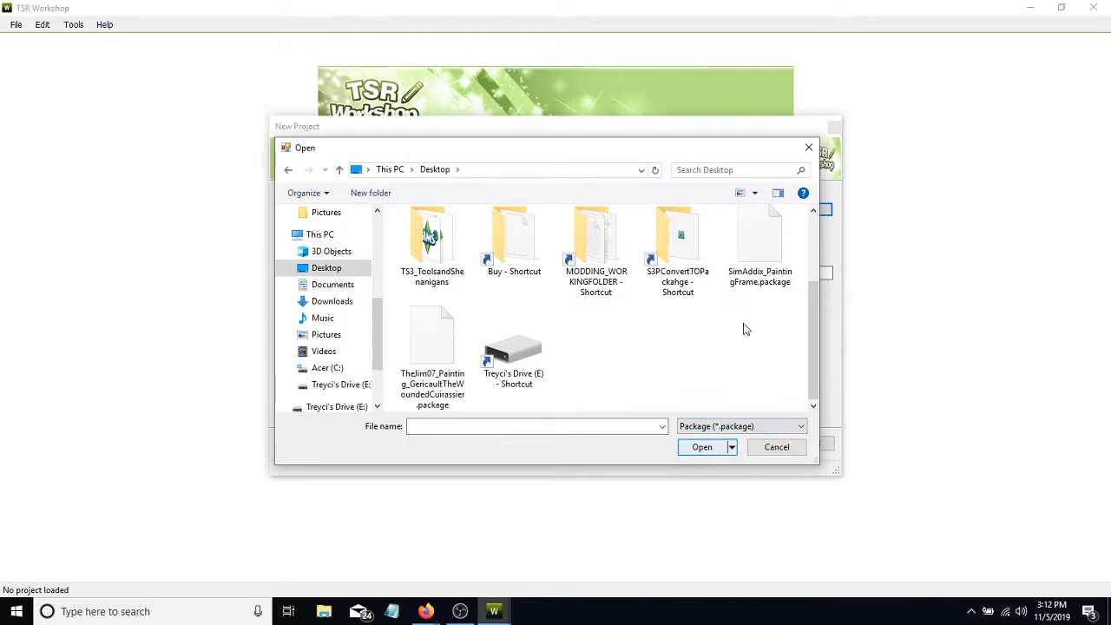
pyautogui.click(765, 243)
pyautogui.click(707, 447)
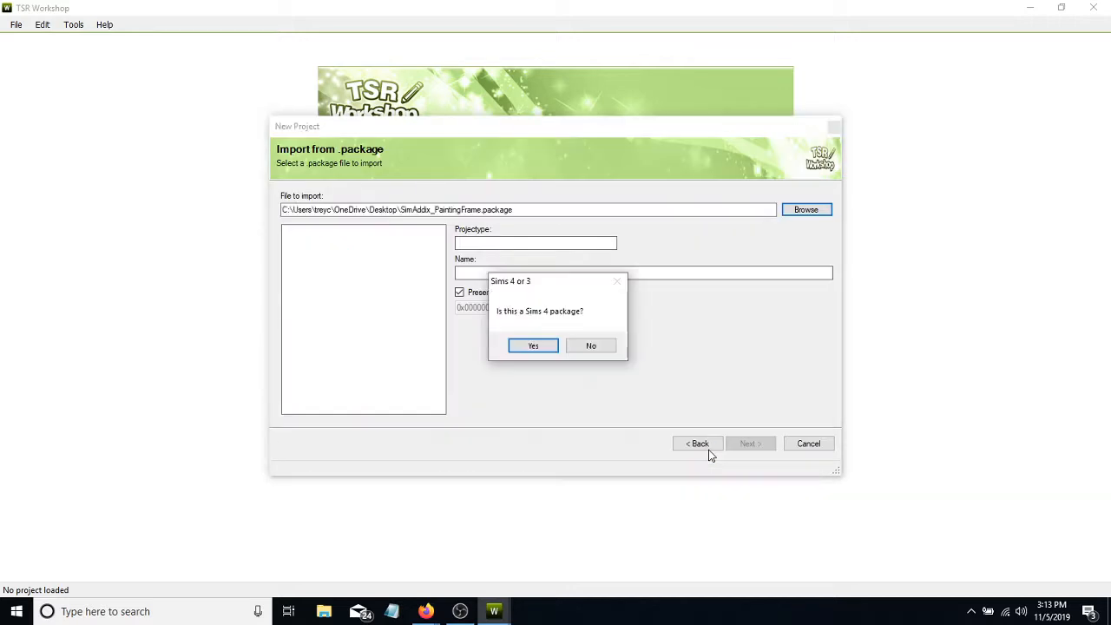
pyautogui.click(591, 345)
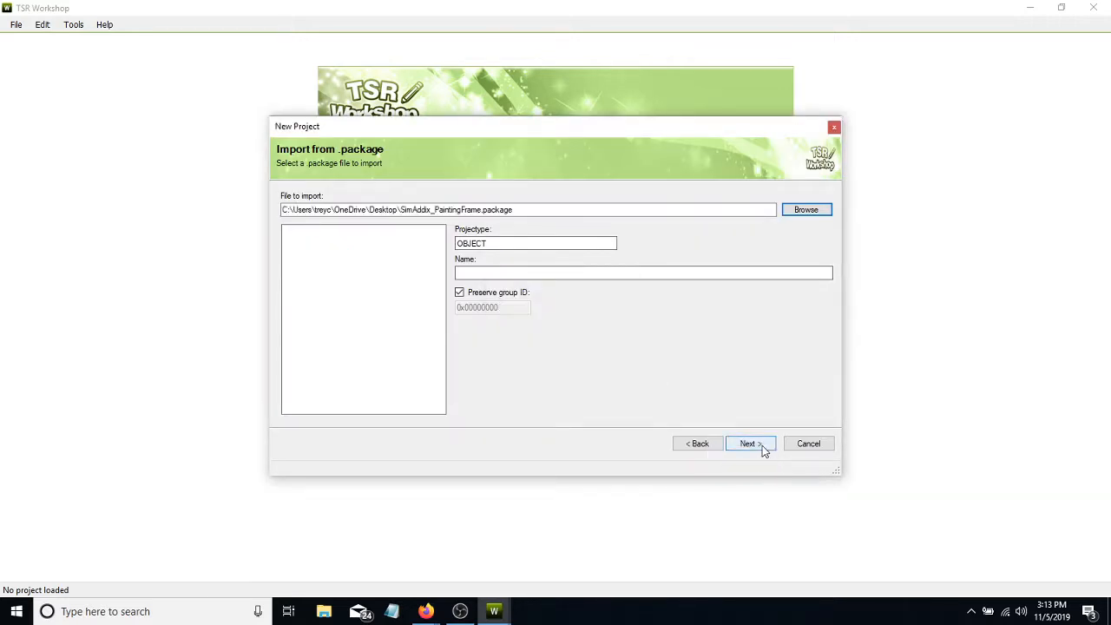
pyautogui.click(762, 445)
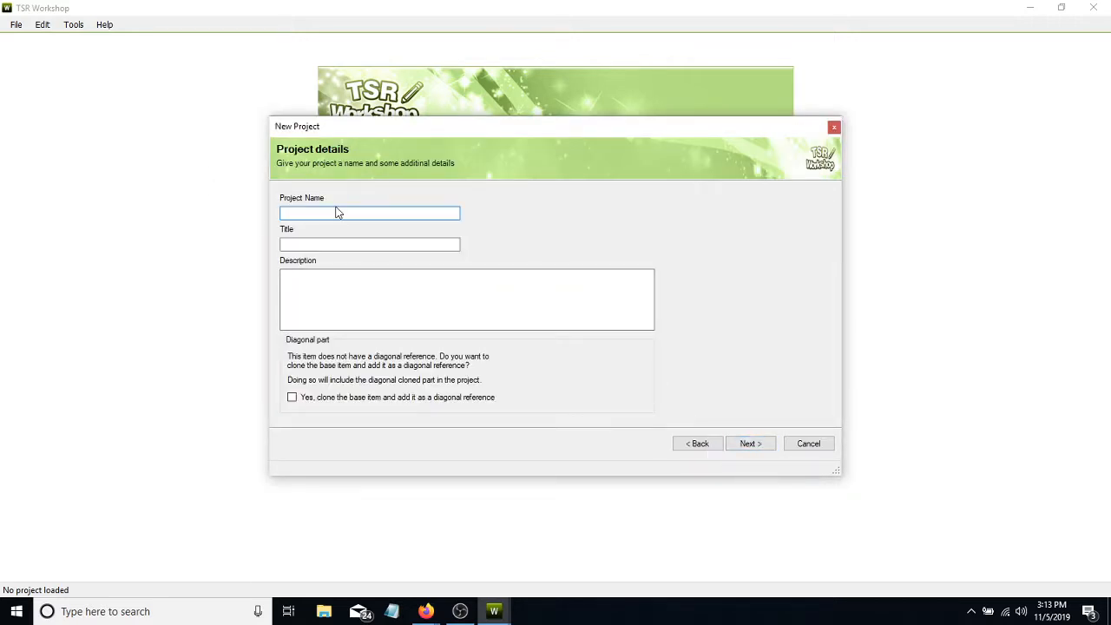
# - Name and title the project The Beautiful Bay, describe it as "Retextured by SimAddix", and finish creating it without a diagonal reference
pyautogui.click(328, 283)
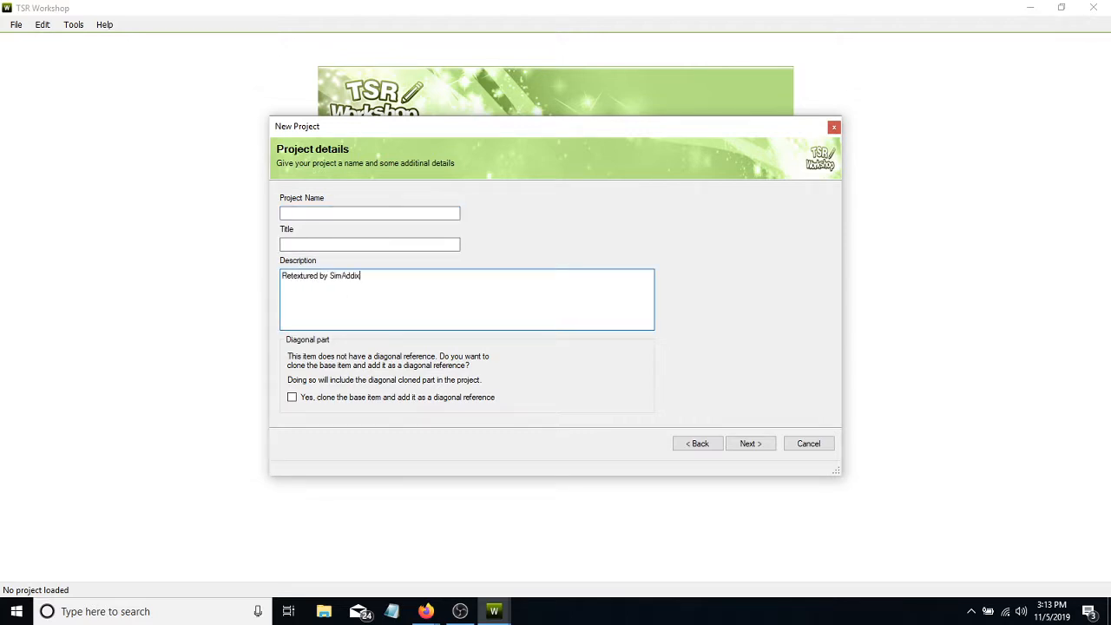
pyautogui.click(306, 209)
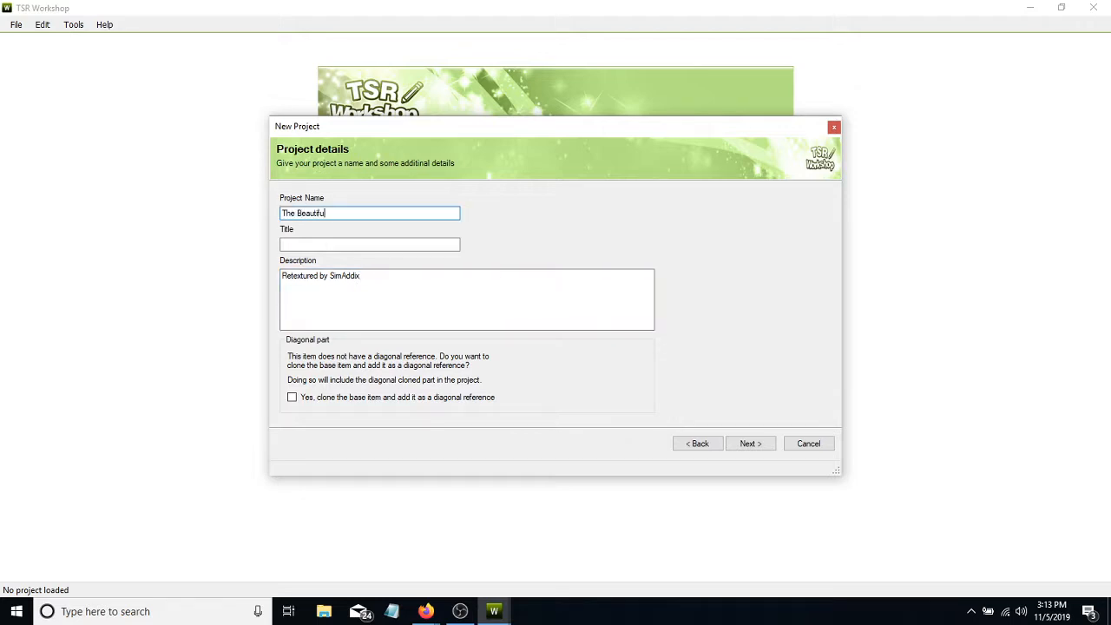
pyautogui.press('Tab')
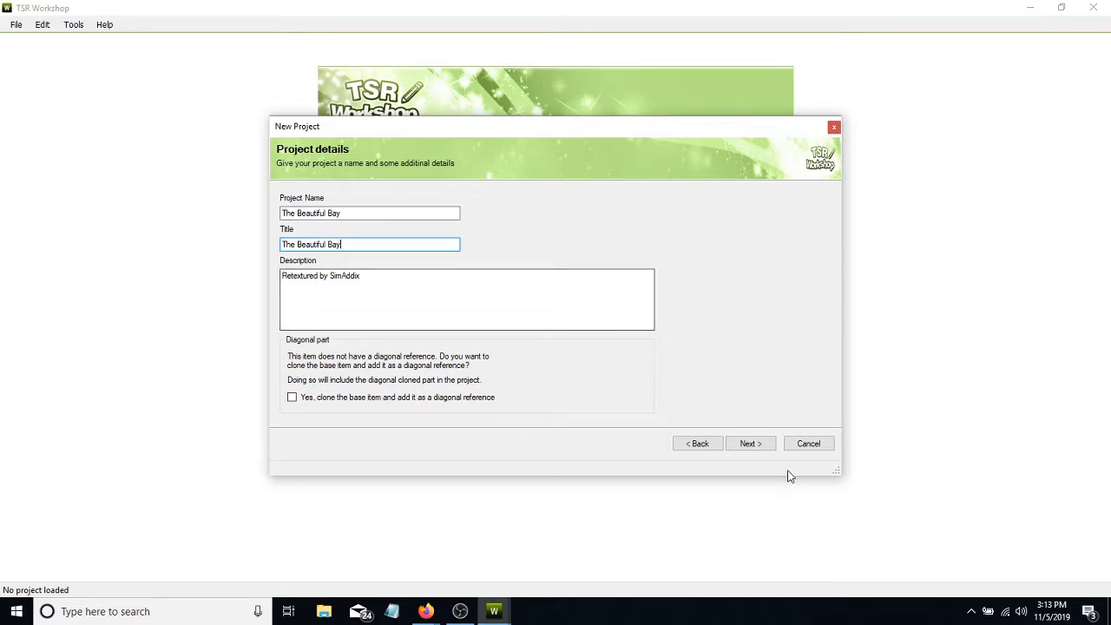
pyautogui.click(764, 446)
pyautogui.click(806, 445)
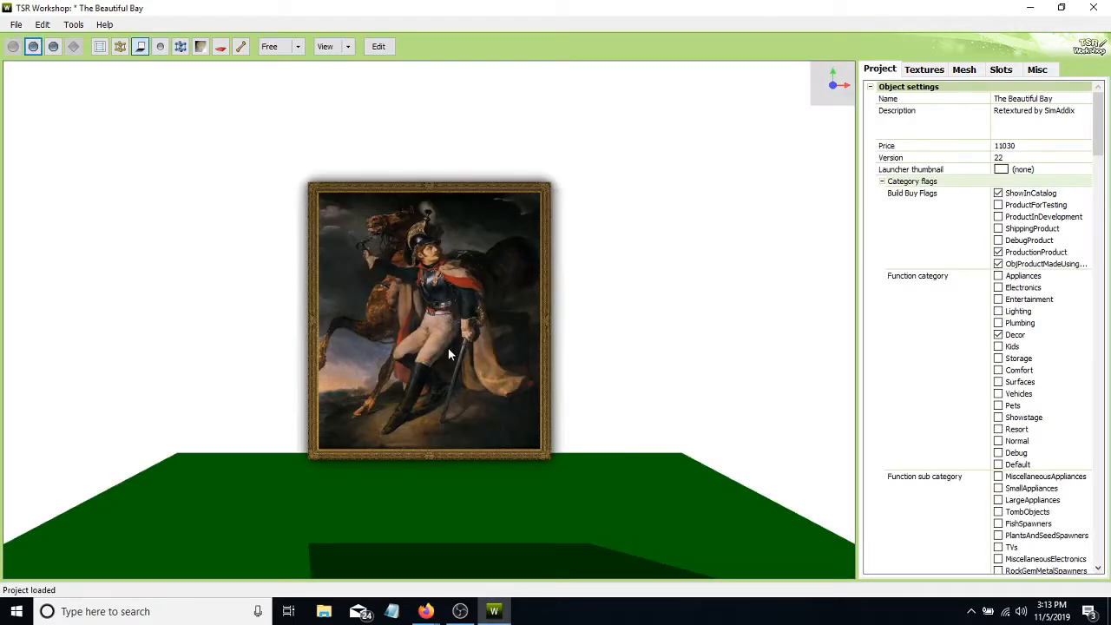
# - Examine the painting model and its Overlay, Mask, Multiplier and Specular textures
pyautogui.moveTo(443, 310)
pyautogui.mouseDown()
pyautogui.moveTo(443, 347)
pyautogui.moveTo(330, 348)
pyautogui.moveTo(3, 174)
pyautogui.moveTo(207, 268)
pyautogui.moveTo(478, 316)
pyautogui.moveTo(731, 310)
pyautogui.moveTo(464, 347)
pyautogui.moveTo(398, 380)
pyautogui.mouseUp()
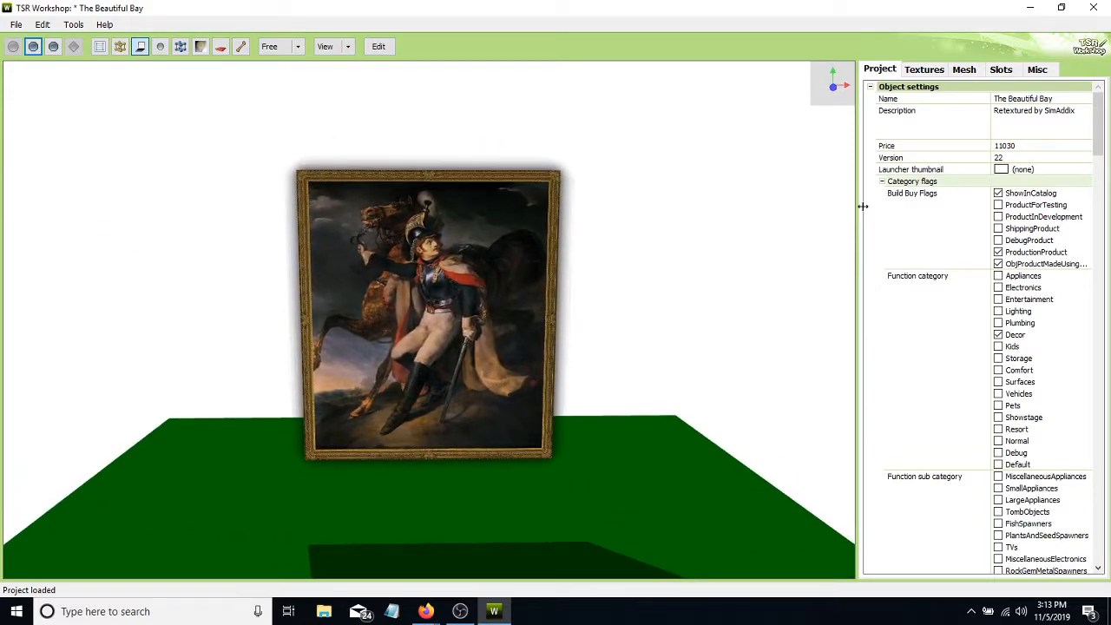
pyautogui.click(923, 71)
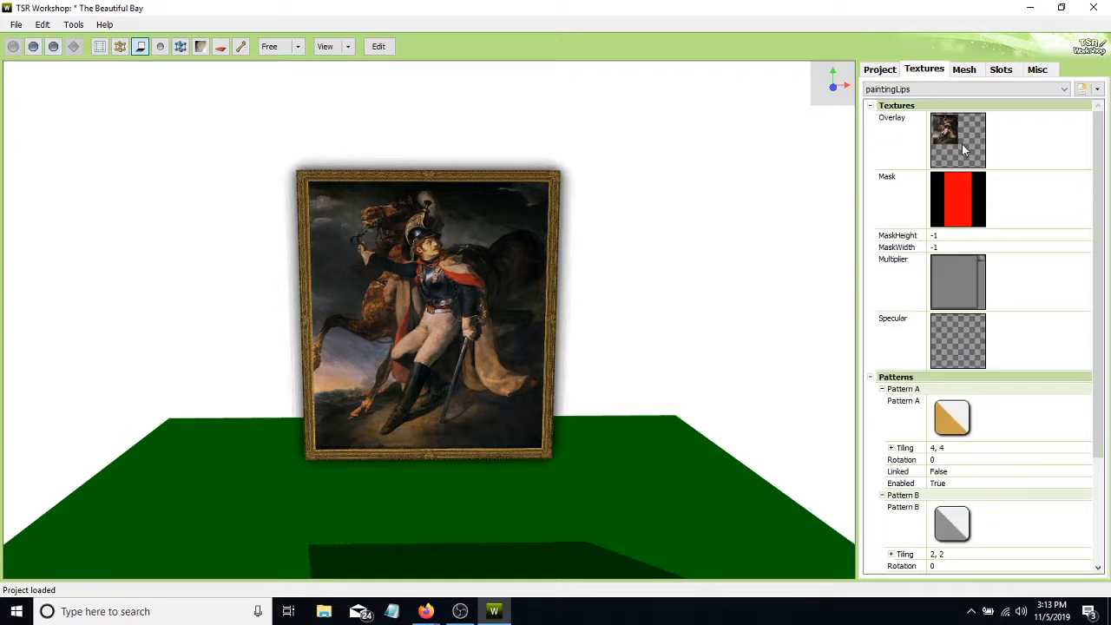
pyautogui.click(961, 144)
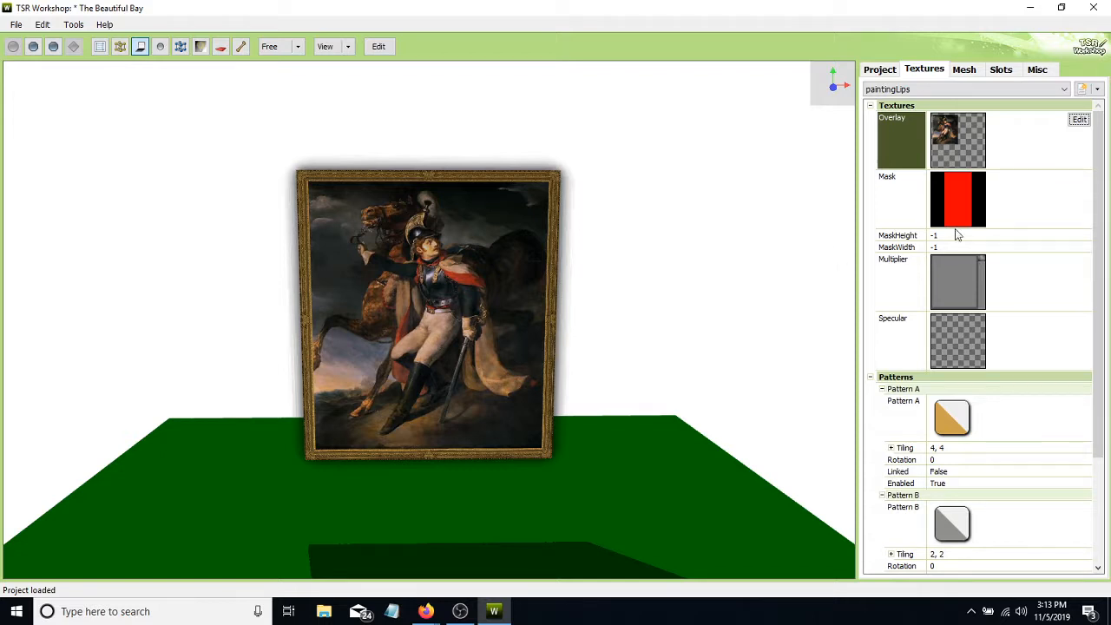
pyautogui.click(962, 182)
pyautogui.click(978, 306)
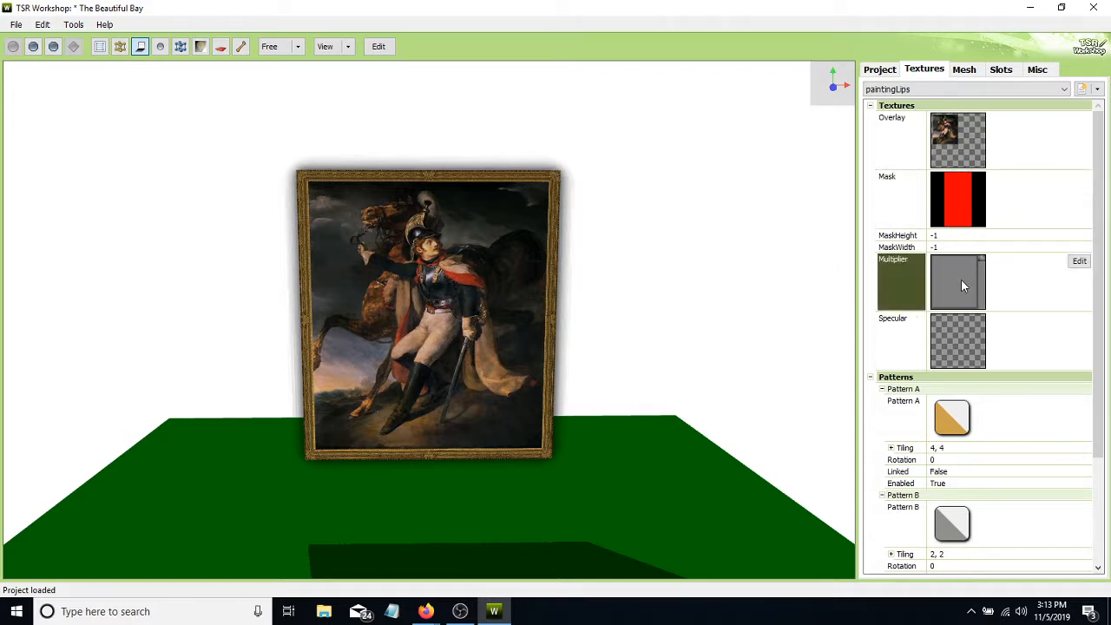
pyautogui.click(947, 336)
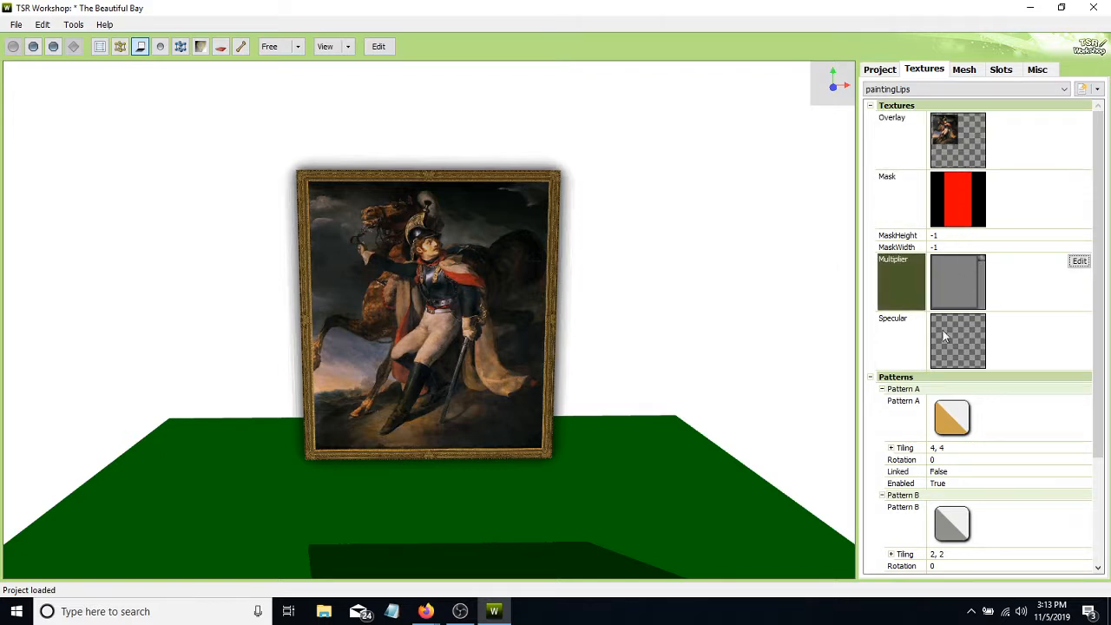
# - Export the painting's Overlay texture to the Desktop as a DDS file named frame, and close the image editor
pyautogui.click(971, 146)
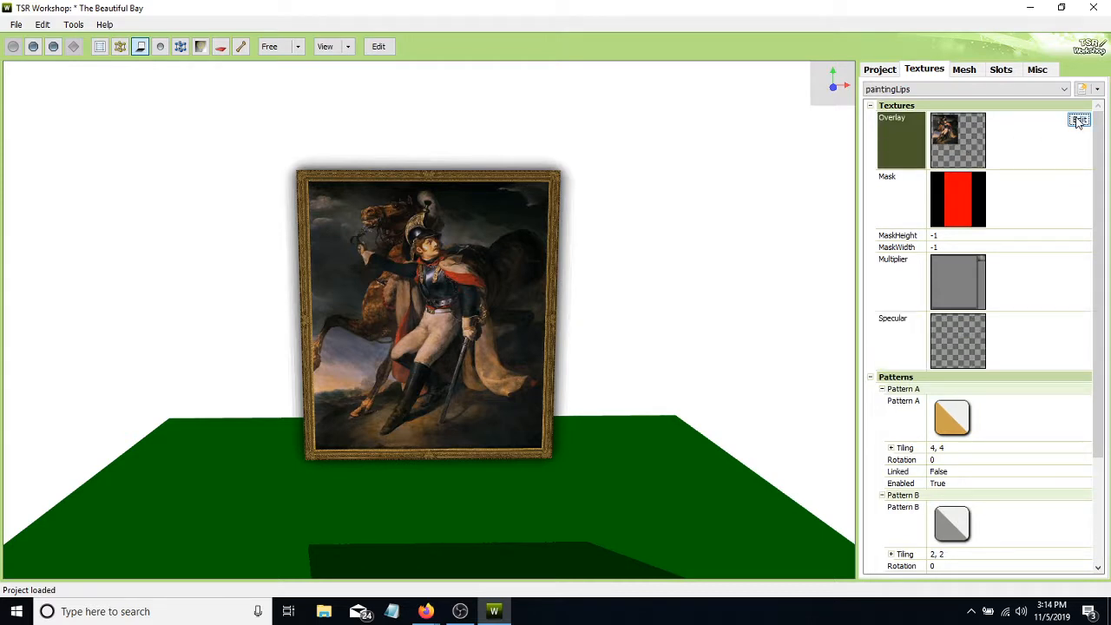
pyautogui.click(1079, 120)
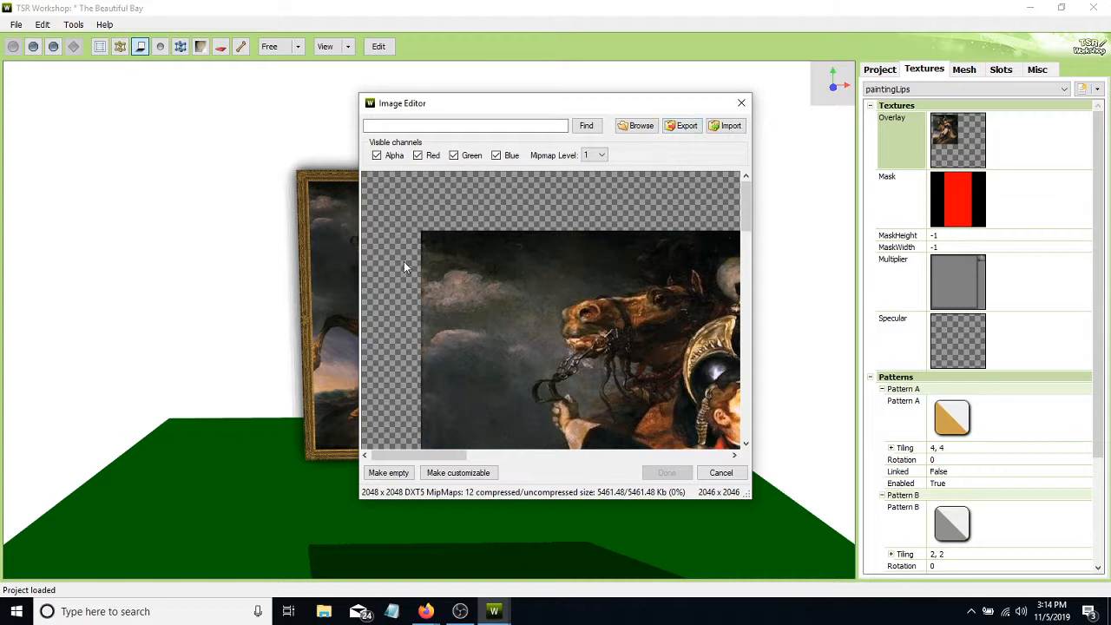
pyautogui.click(684, 126)
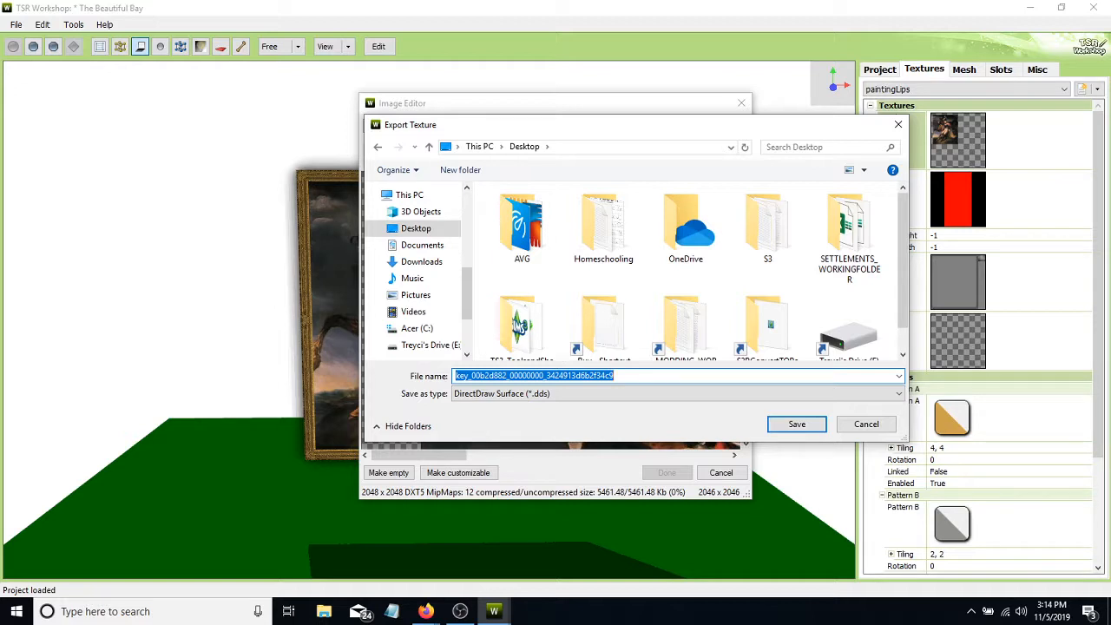
pyautogui.write('frame')
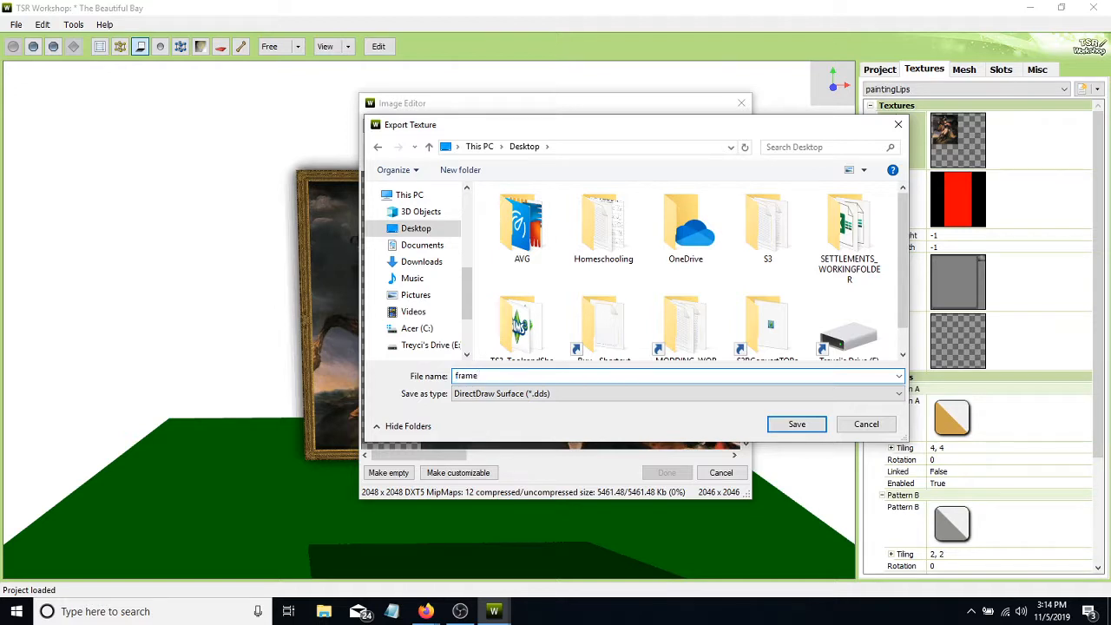
pyautogui.click(793, 424)
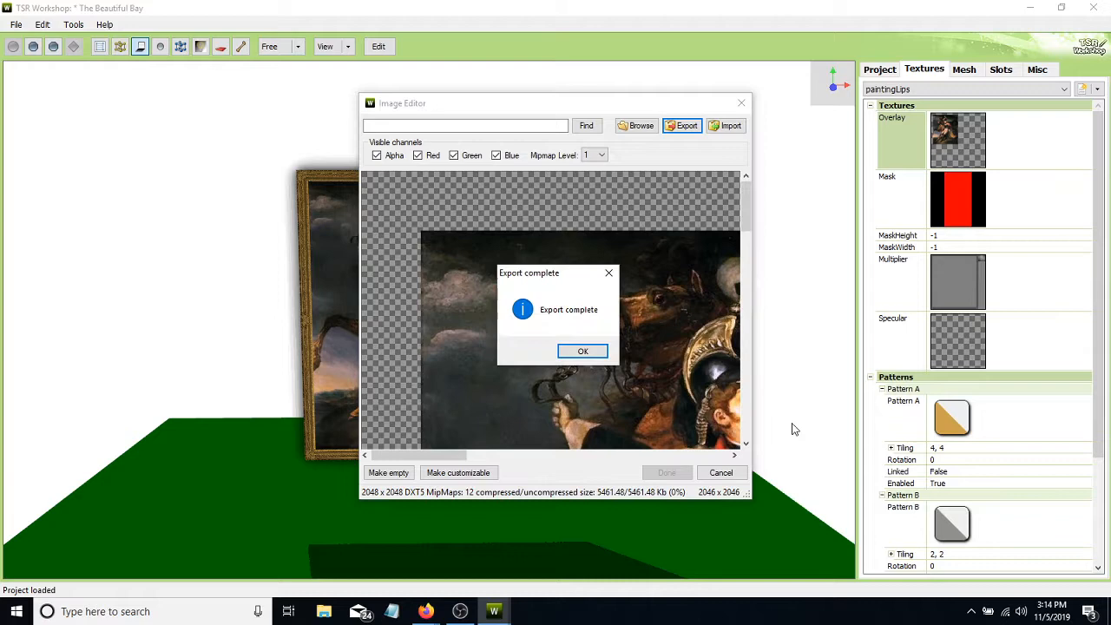
pyautogui.click(591, 351)
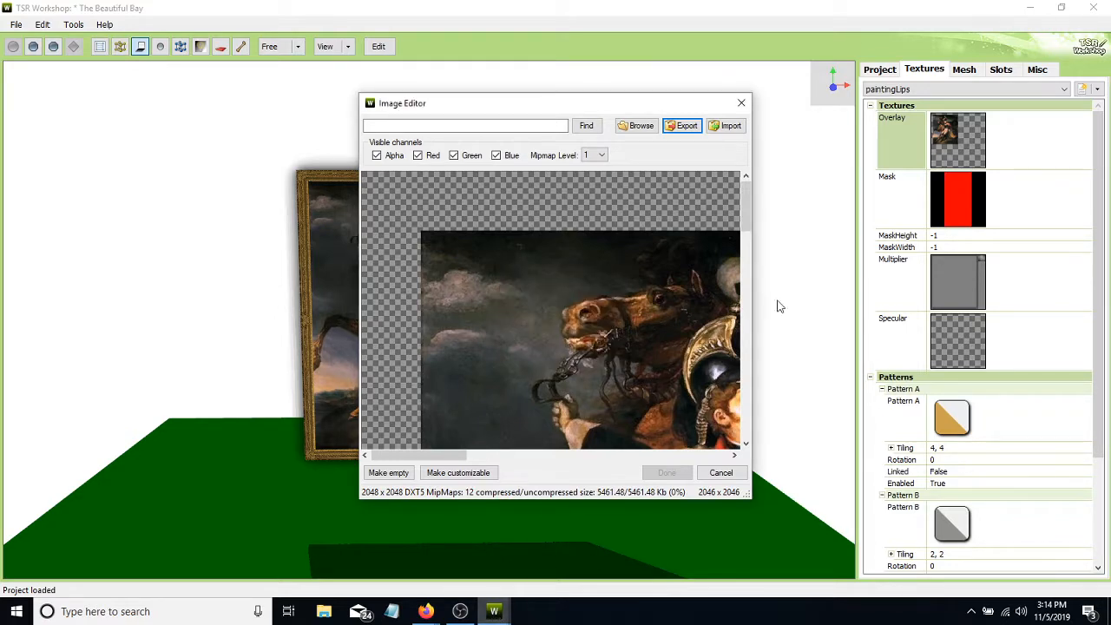
pyautogui.click(741, 103)
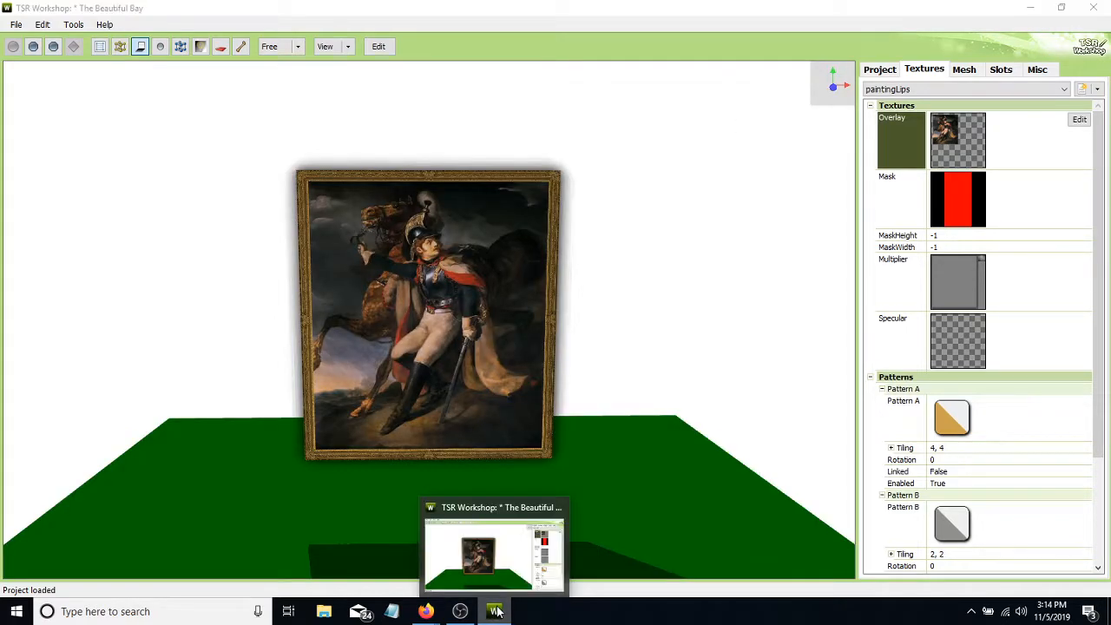
# - Minimize TSR Workshop, launch GIMP, open frame.dds from the Desktop, and maximize the image window
pyautogui.click(495, 611)
pyautogui.doubleClick(972, 382)
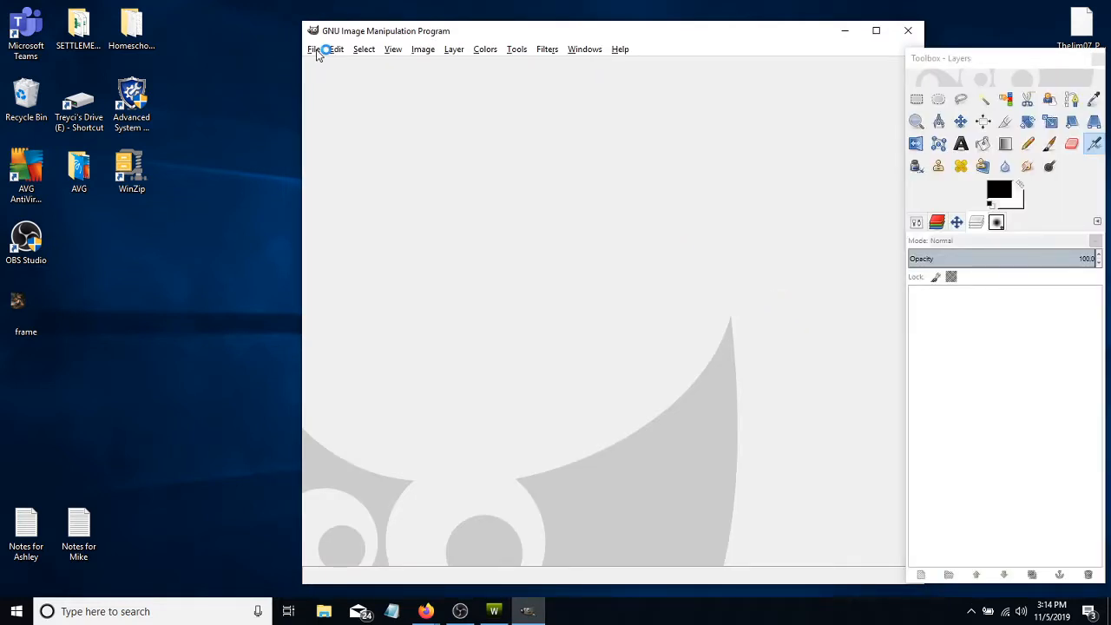
pyautogui.click(314, 50)
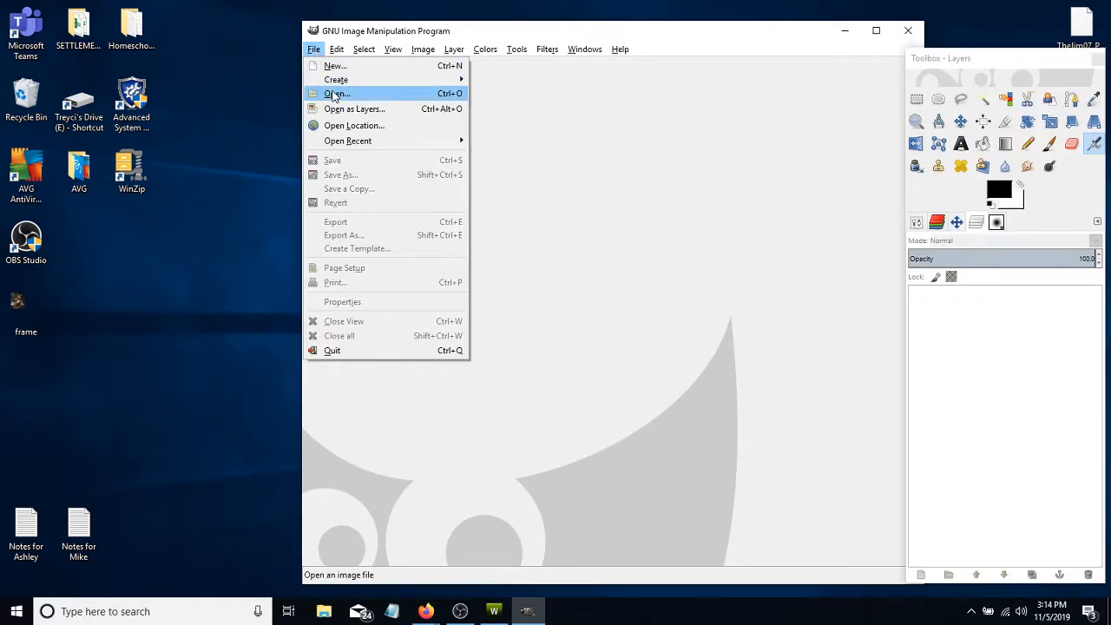
pyautogui.click(335, 90)
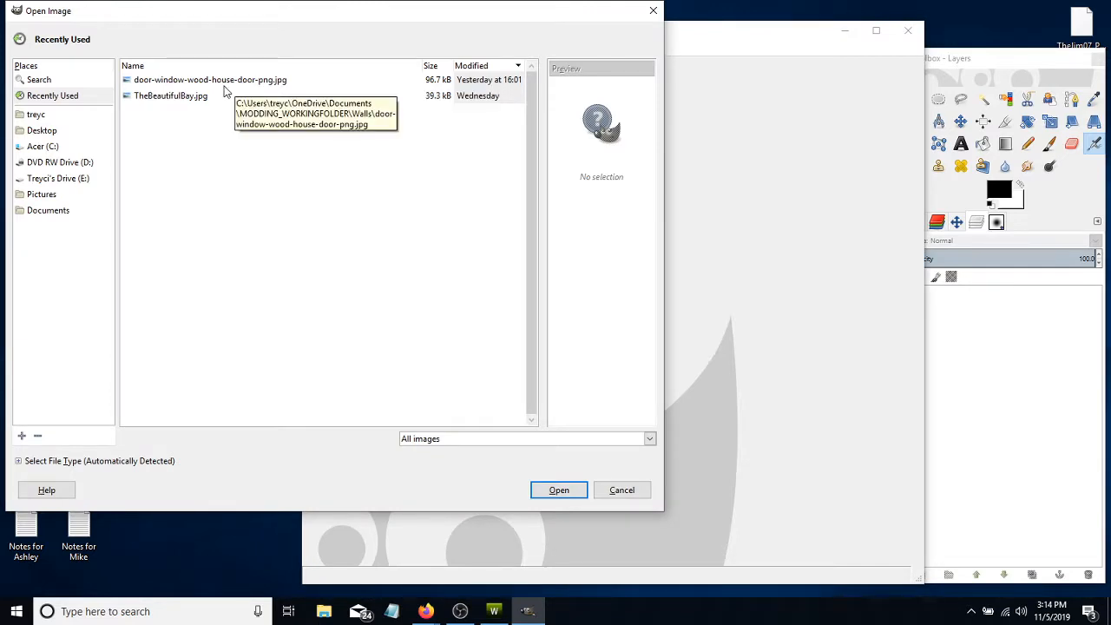
pyautogui.click(54, 130)
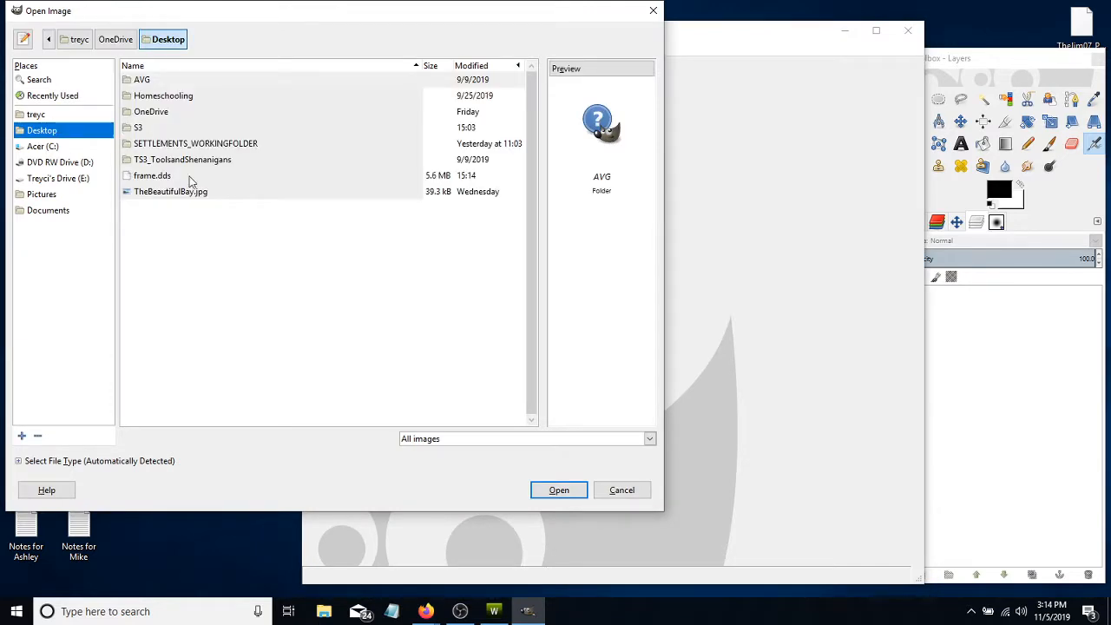
pyautogui.click(174, 177)
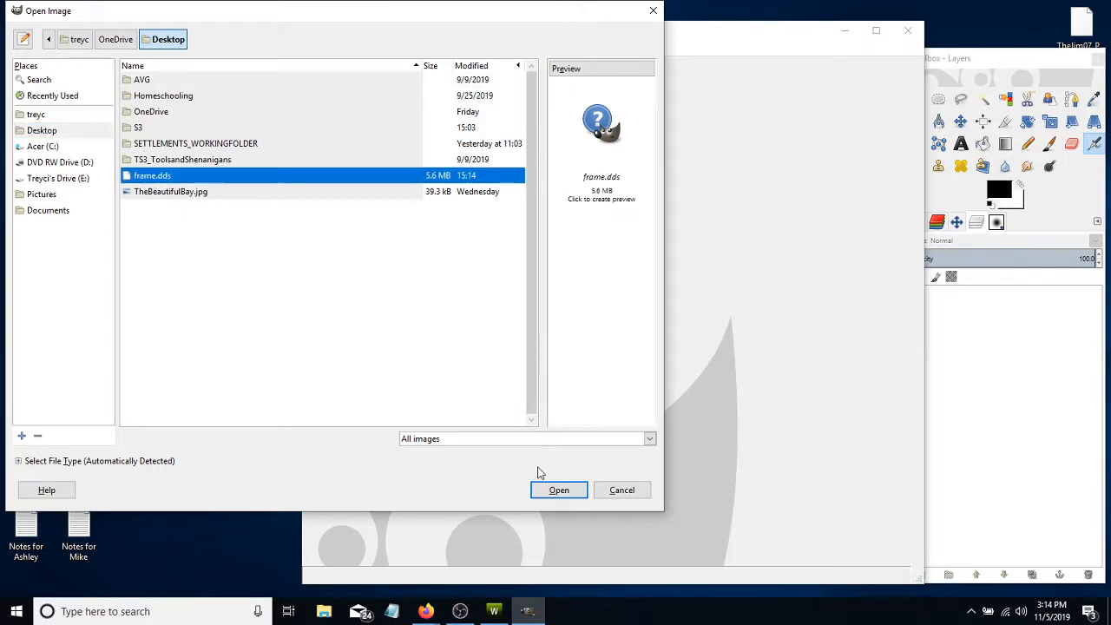
pyautogui.click(558, 491)
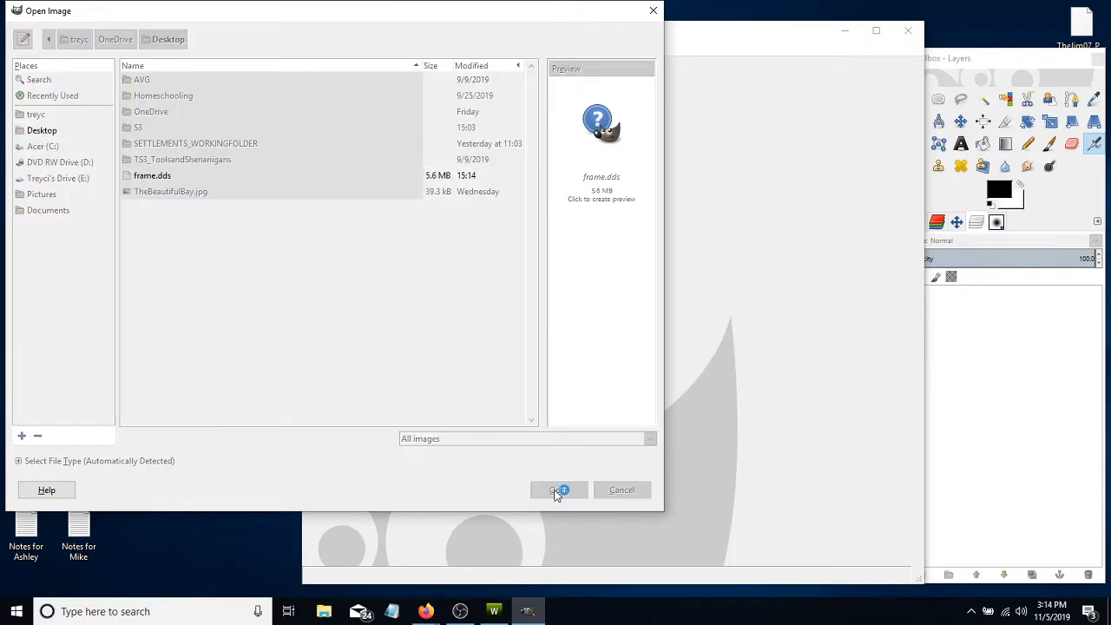
pyautogui.click(334, 232)
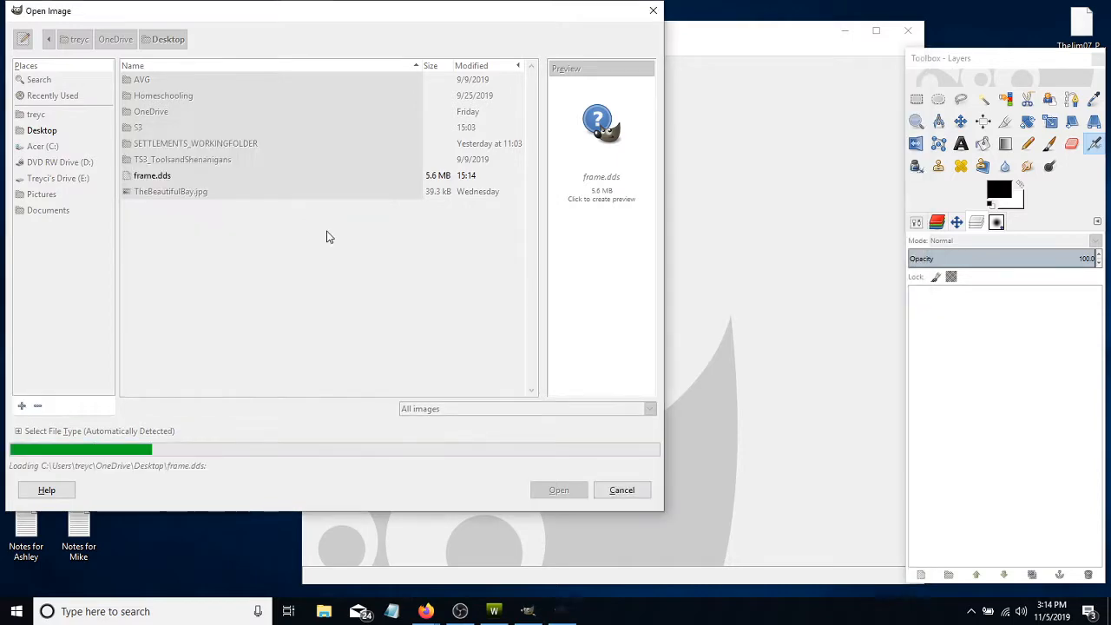
pyautogui.click(876, 30)
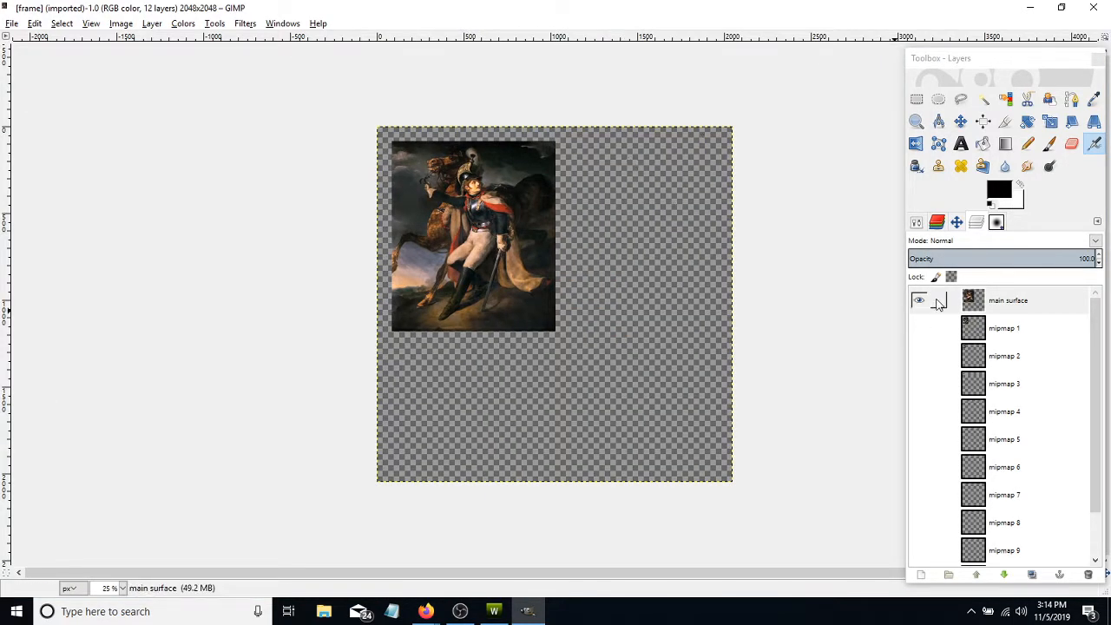
# - Select the soldier painting on the main surface layer with a rectangular selection of about 945 × 1099 px and delete it
pyautogui.click(1009, 300)
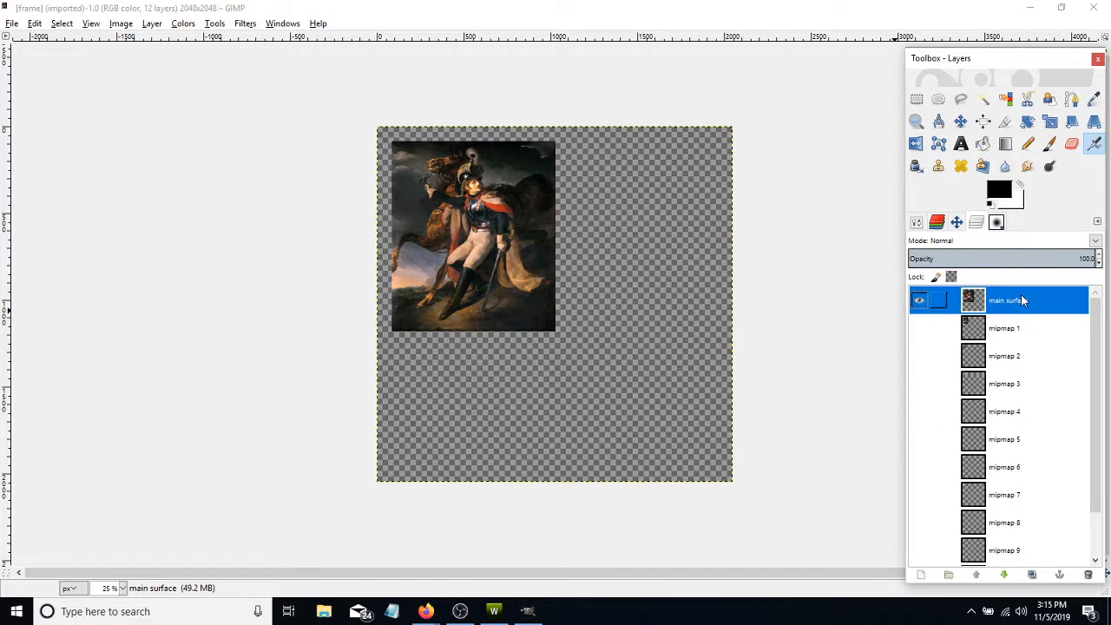
pyautogui.scroll(1, 536, 230)
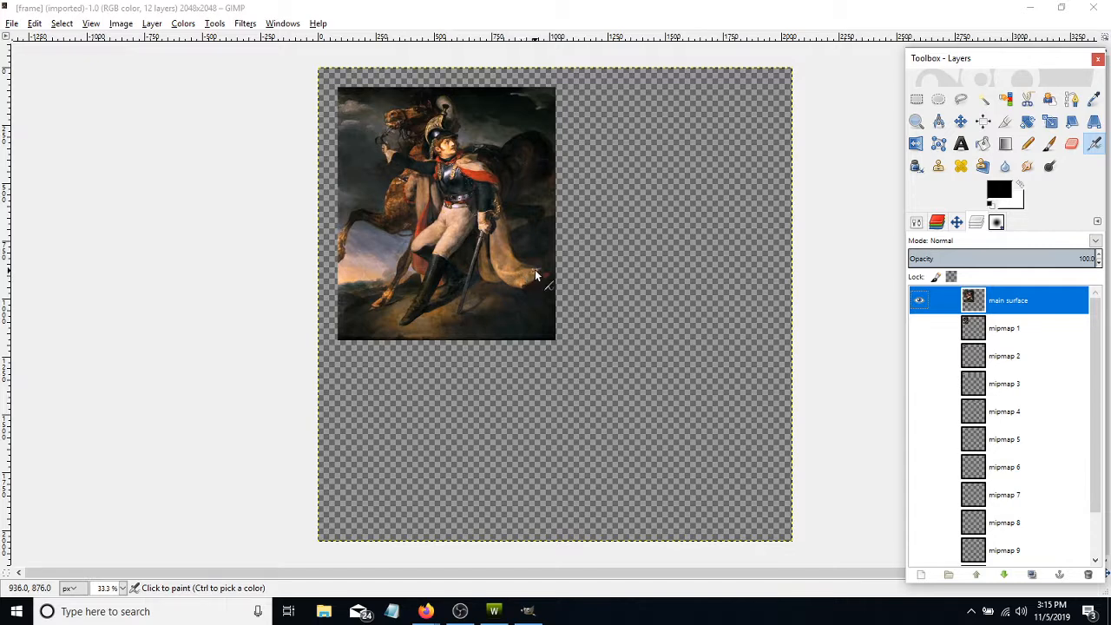
pyautogui.scroll(1, 532, 274)
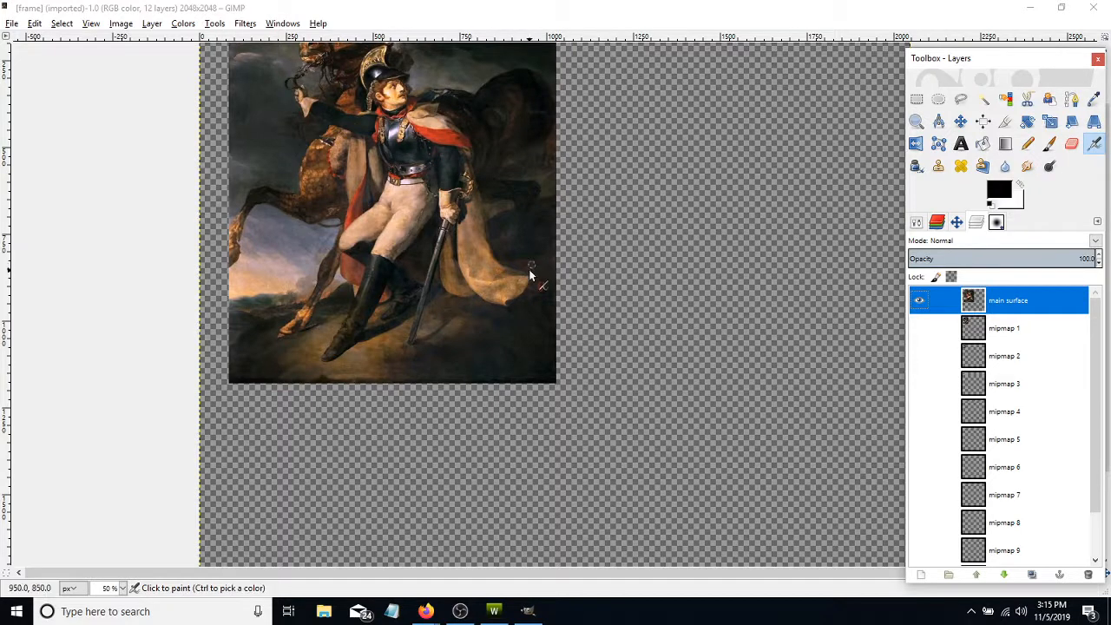
pyautogui.scroll(1, 532, 274)
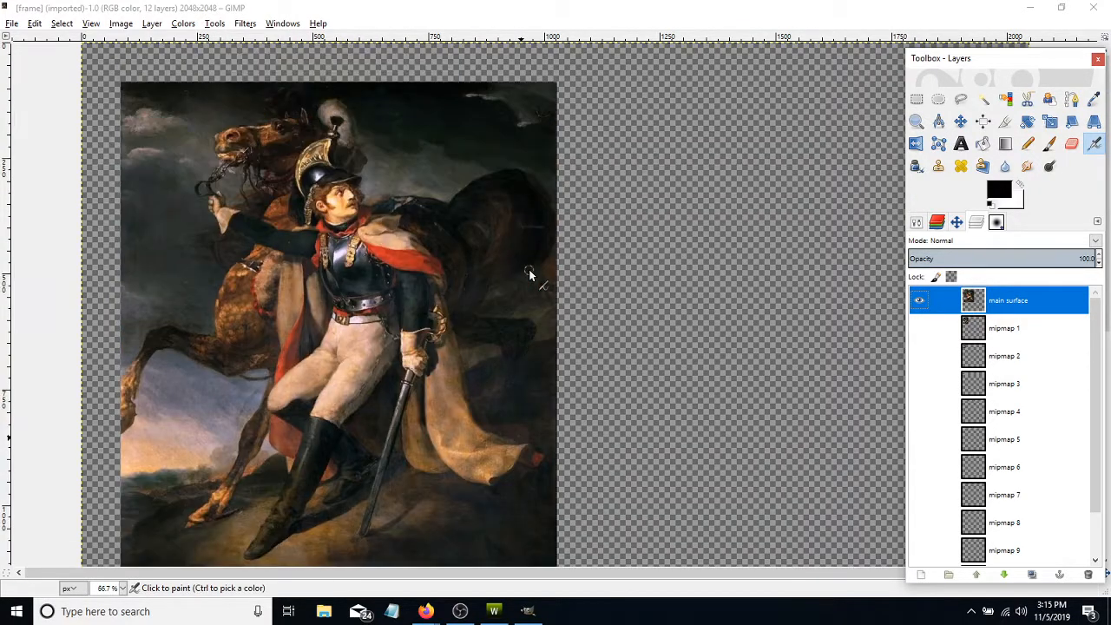
pyautogui.click(916, 98)
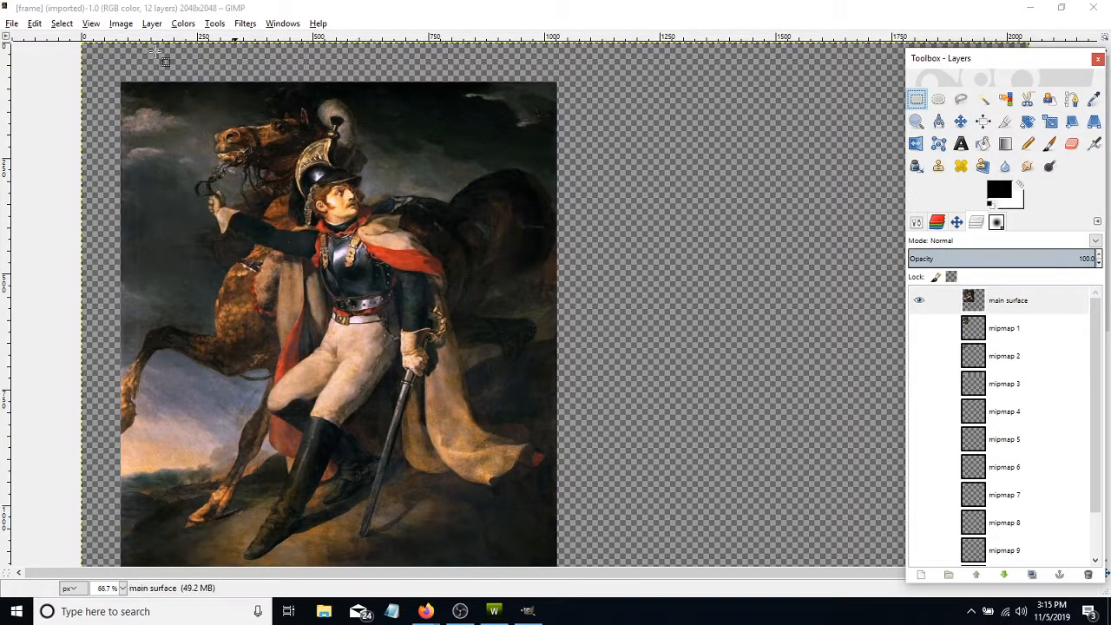
pyautogui.moveTo(122, 82); pyautogui.dragTo(555, 615)
pyautogui.moveTo(560, 599); pyautogui.dragTo(559, 453)
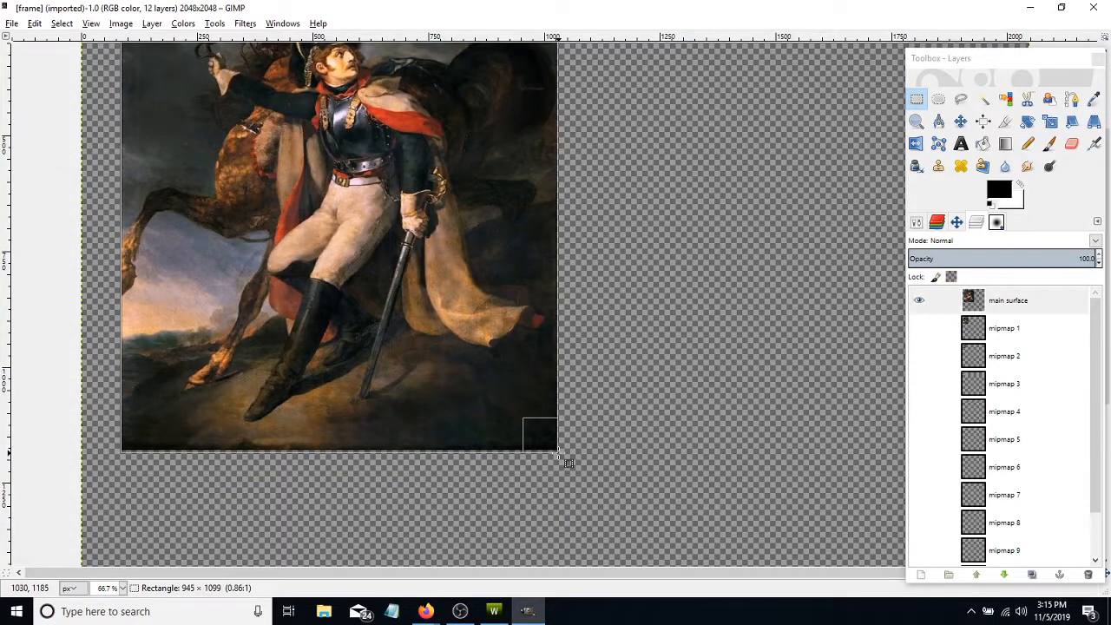
pyautogui.moveTo(559, 453); pyautogui.dragTo(561, 454)
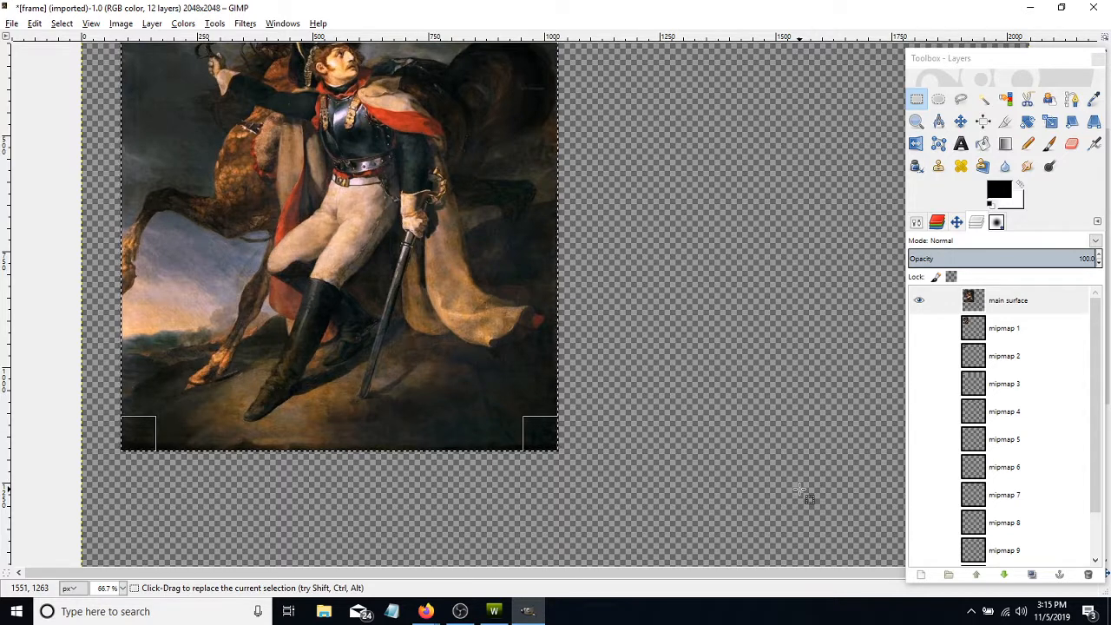
pyautogui.press('Delete')
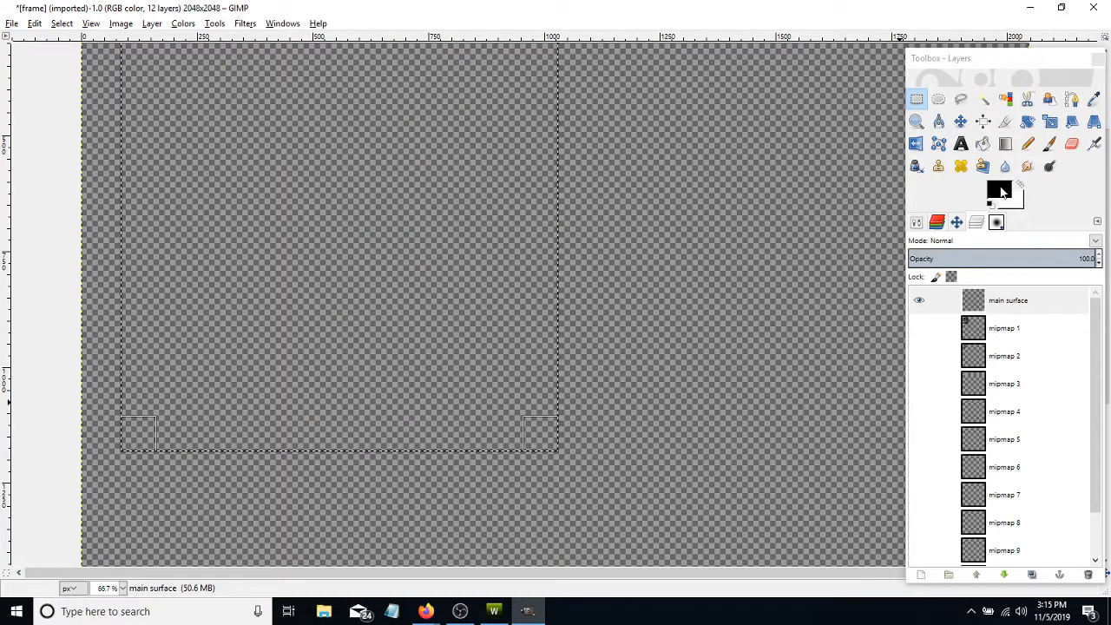
# - Fill the selected painting area with the black foreground color and remove the selection
pyautogui.moveTo(1002, 188); pyautogui.dragTo(442, 231)
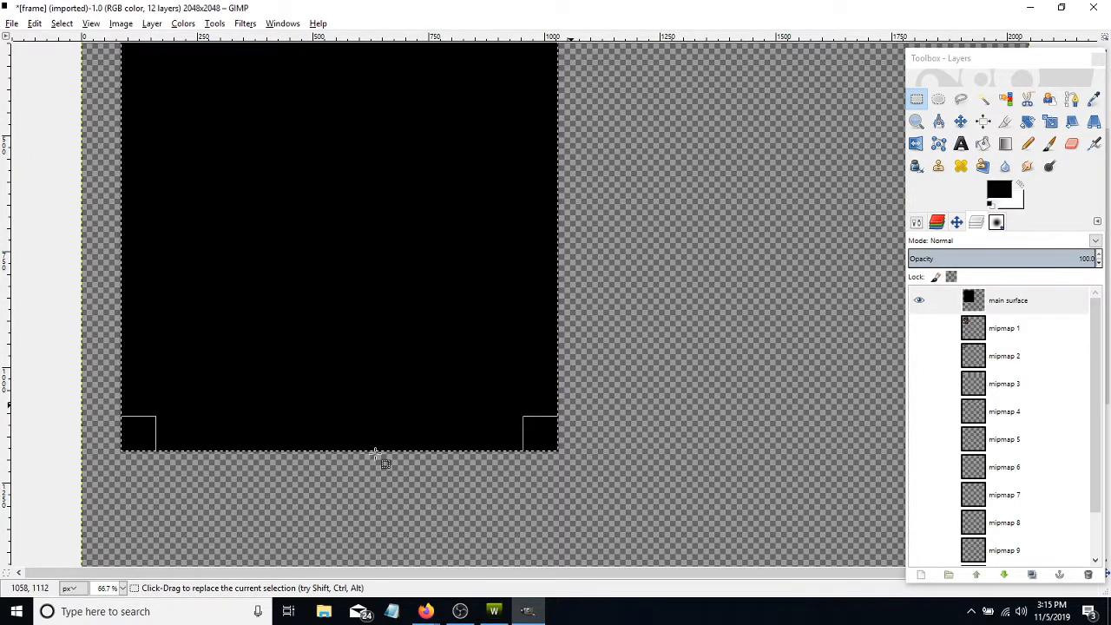
pyautogui.scroll(3, 702, 390)
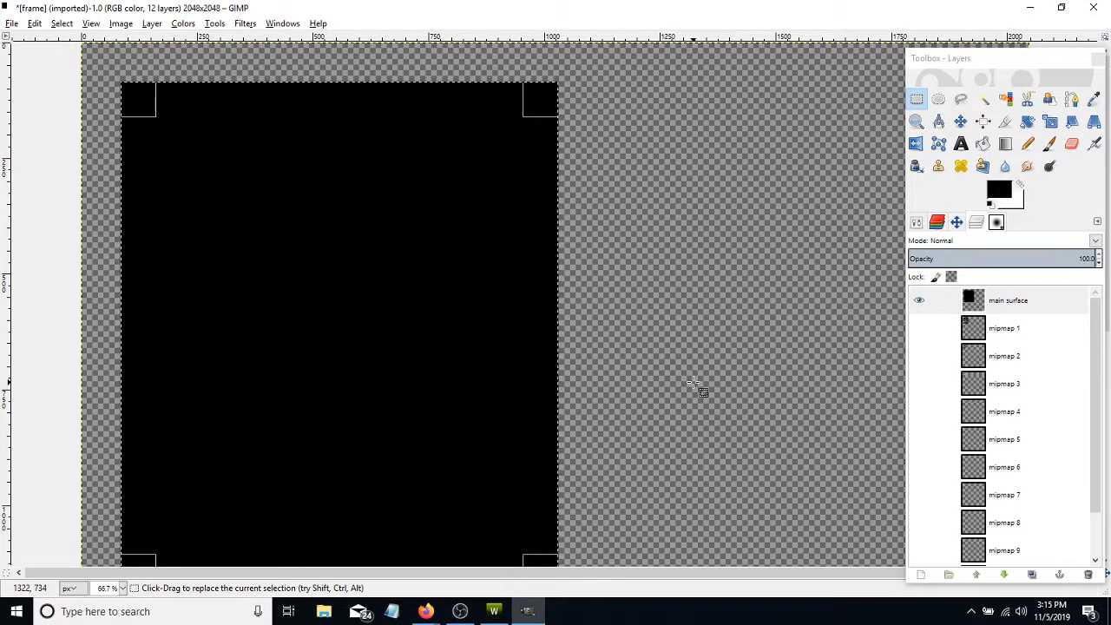
pyautogui.press('ctrl')
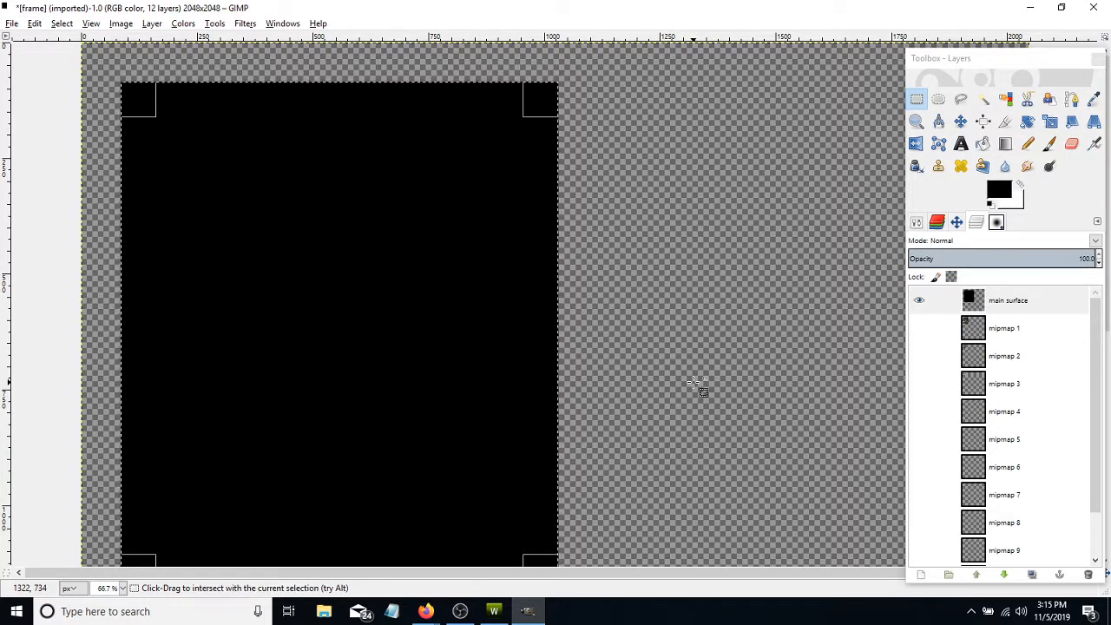
pyautogui.hotkey('ctrl', 'shift', 'a')
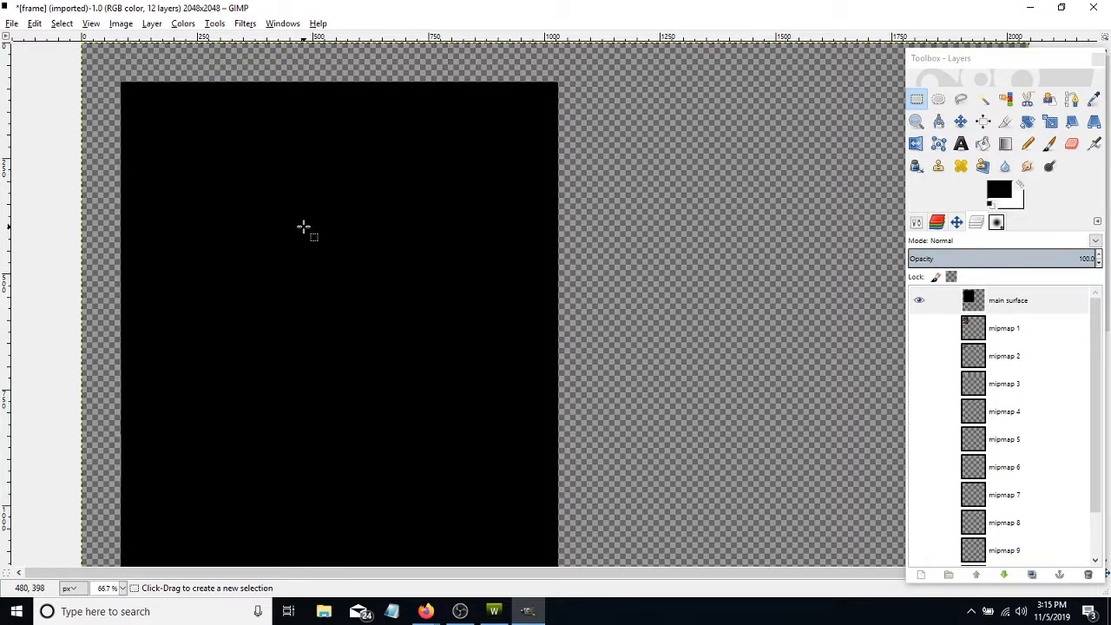
# - Add TheBeautifulBay image from the desktop to the frame image as a new layer, converting its color profile to the RGB working space
pyautogui.click(1070, 9)
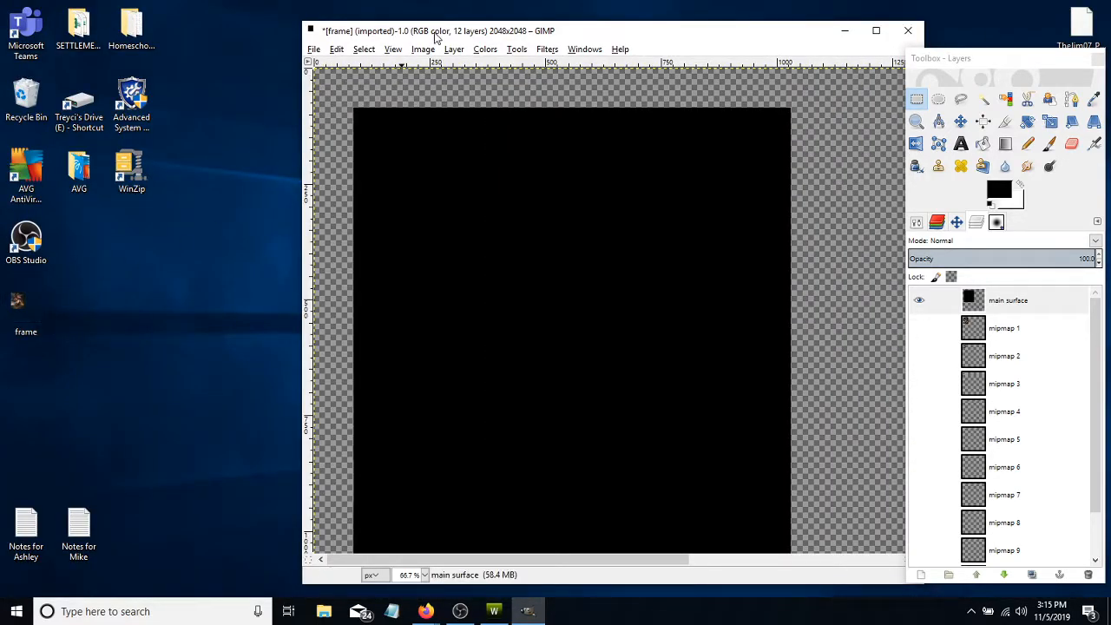
pyautogui.moveTo(433, 32); pyautogui.dragTo(397, 154)
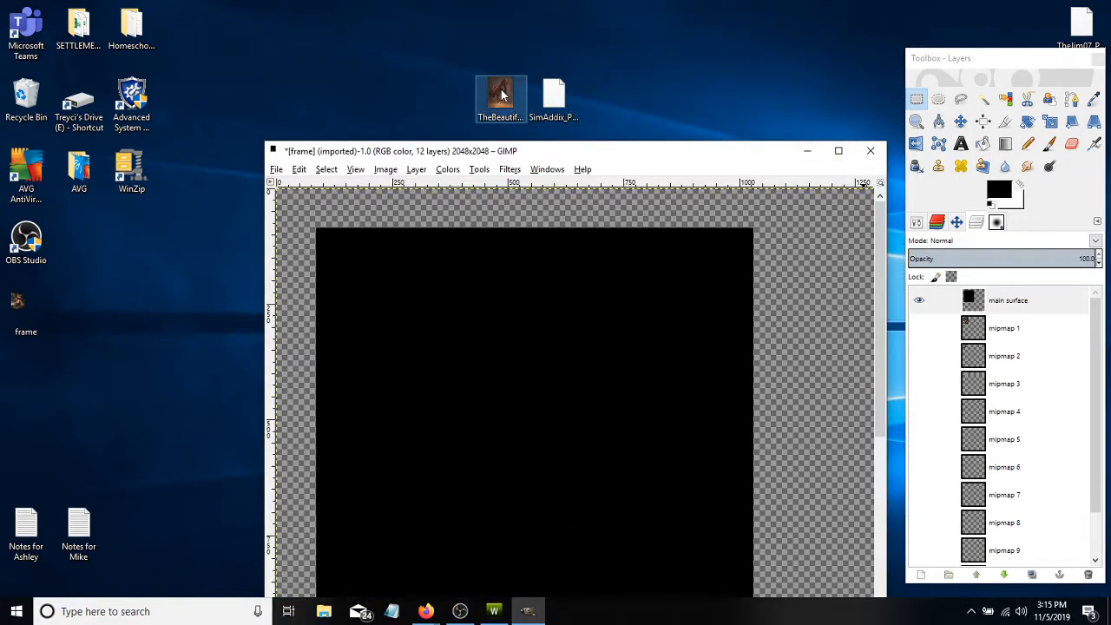
pyautogui.moveTo(502, 95); pyautogui.dragTo(519, 276)
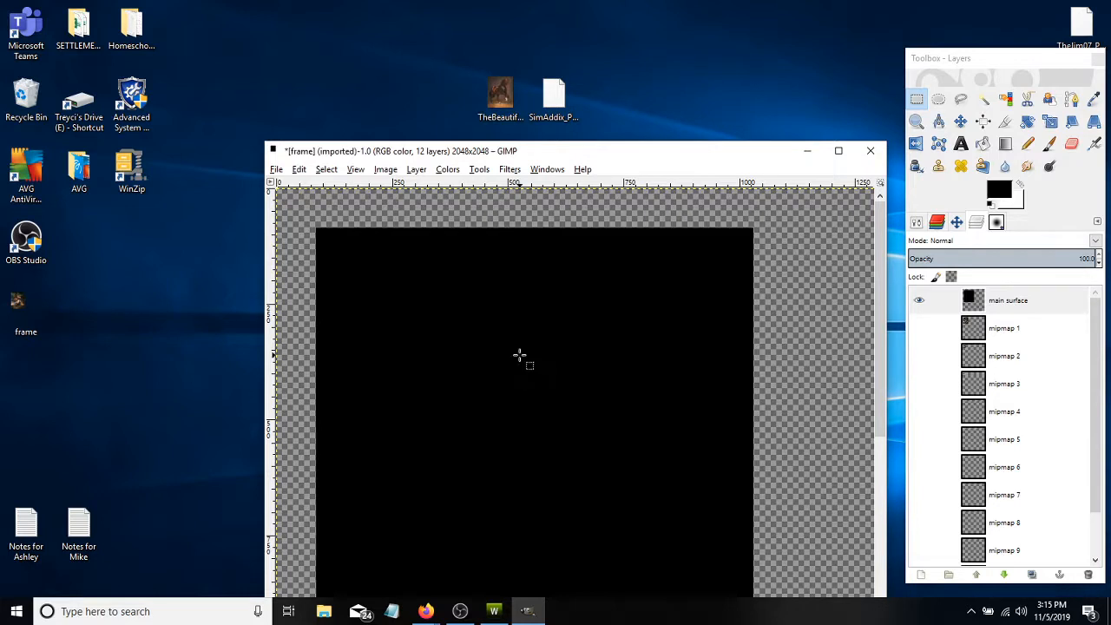
pyautogui.moveTo(519, 356); pyautogui.dragTo(520, 359)
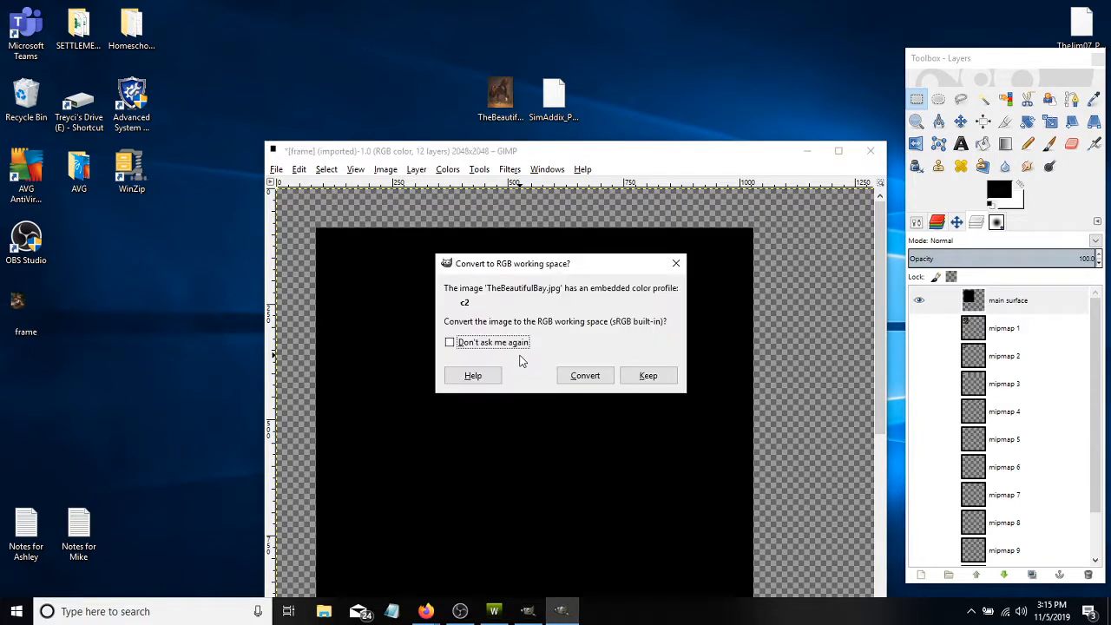
pyautogui.click(585, 376)
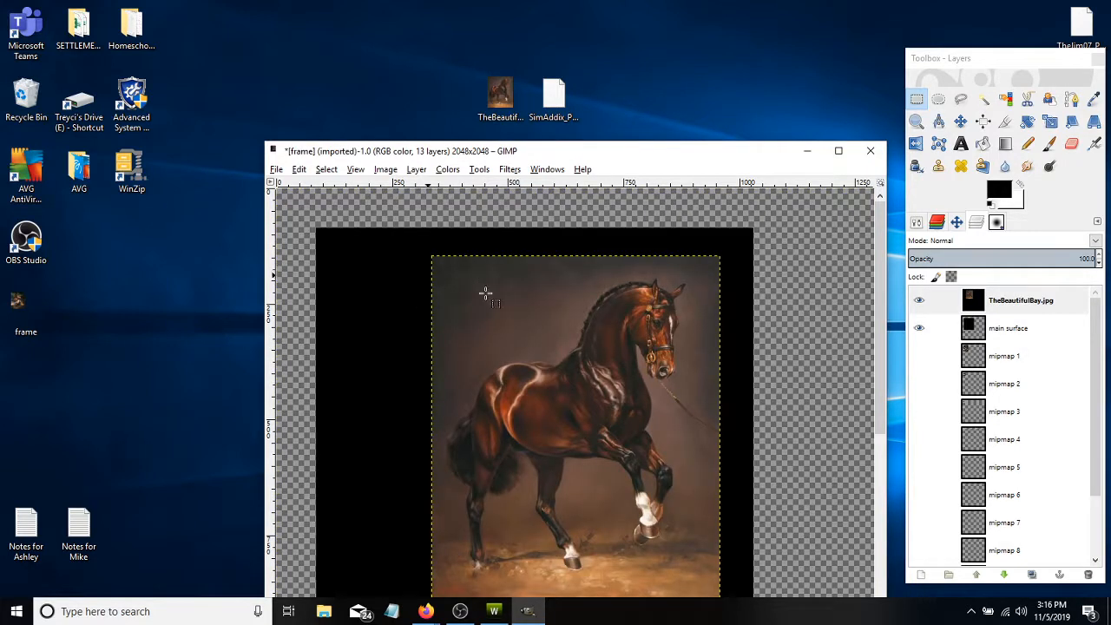
pyautogui.click(838, 151)
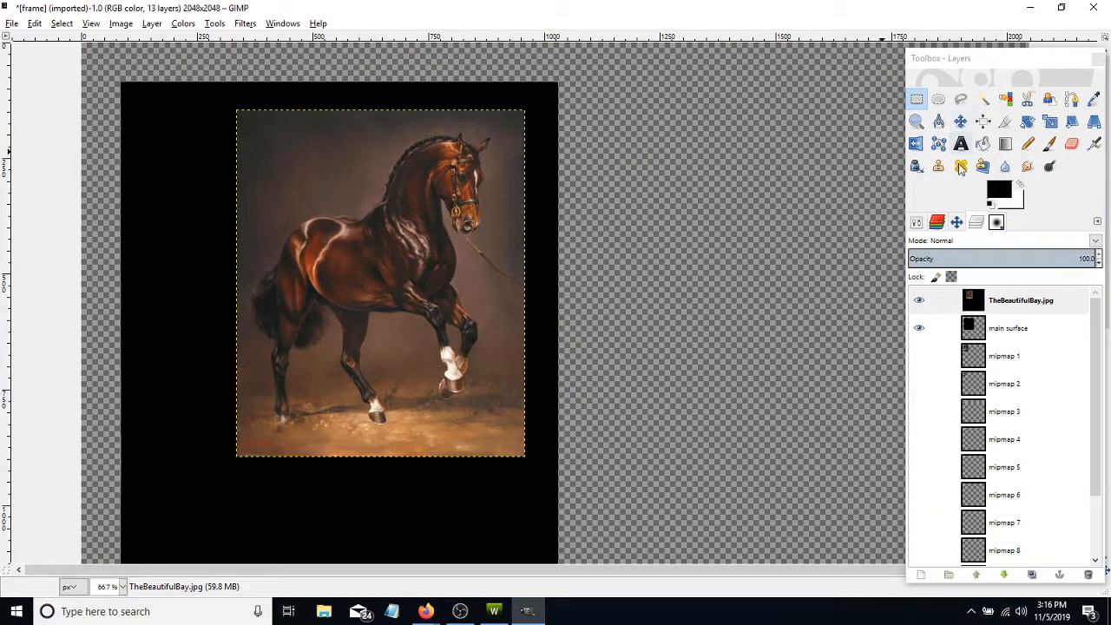
# - Align the horse layer with the black area's upper-left corner and scale it to 947 × 1095 px
pyautogui.click(961, 121)
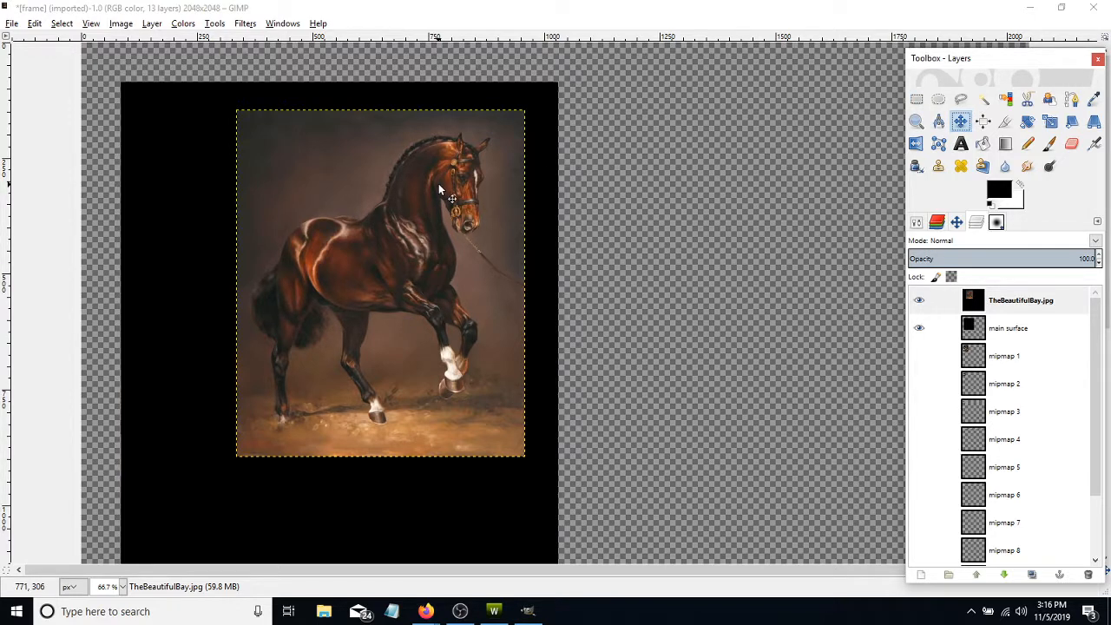
pyautogui.moveTo(438, 183); pyautogui.dragTo(323, 155)
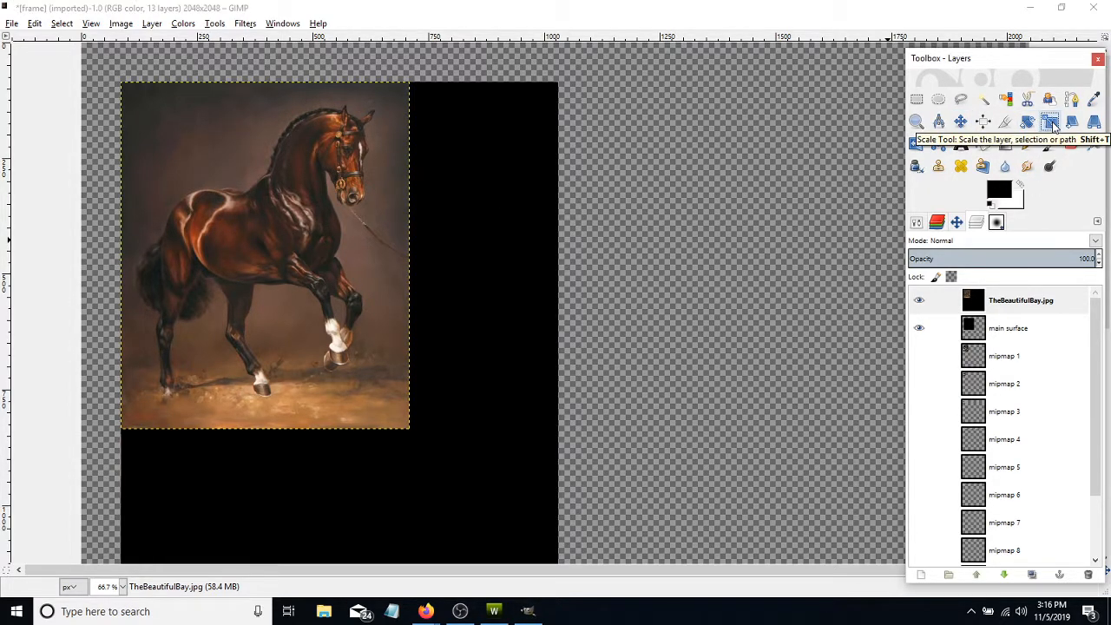
pyautogui.click(1050, 123)
pyautogui.scroll(-5, 465, 362)
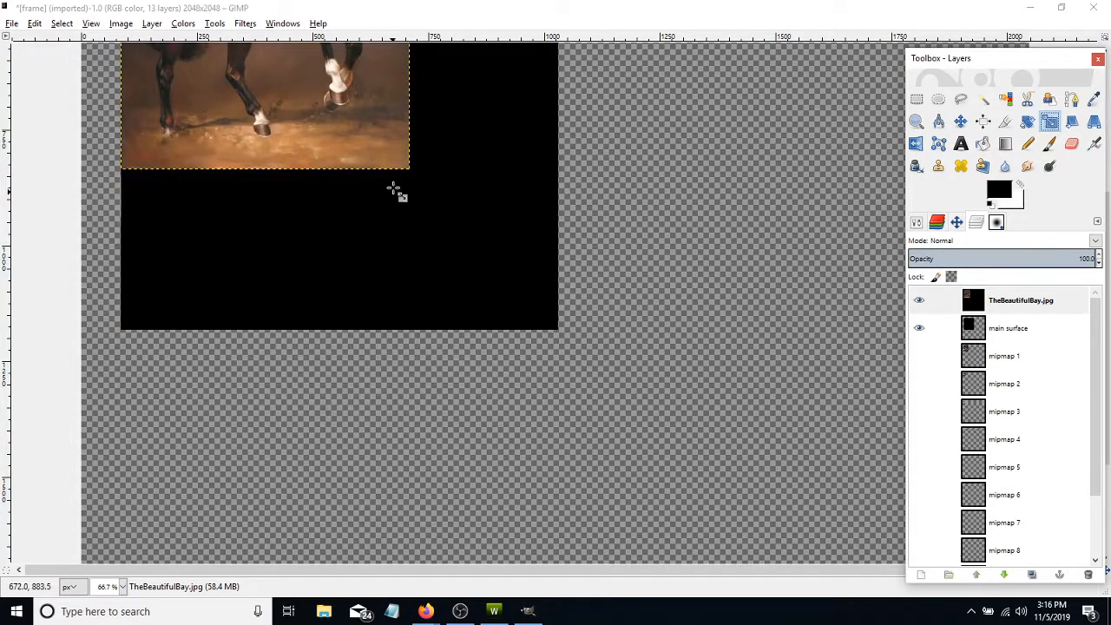
pyautogui.moveTo(413, 172); pyautogui.dragTo(559, 329)
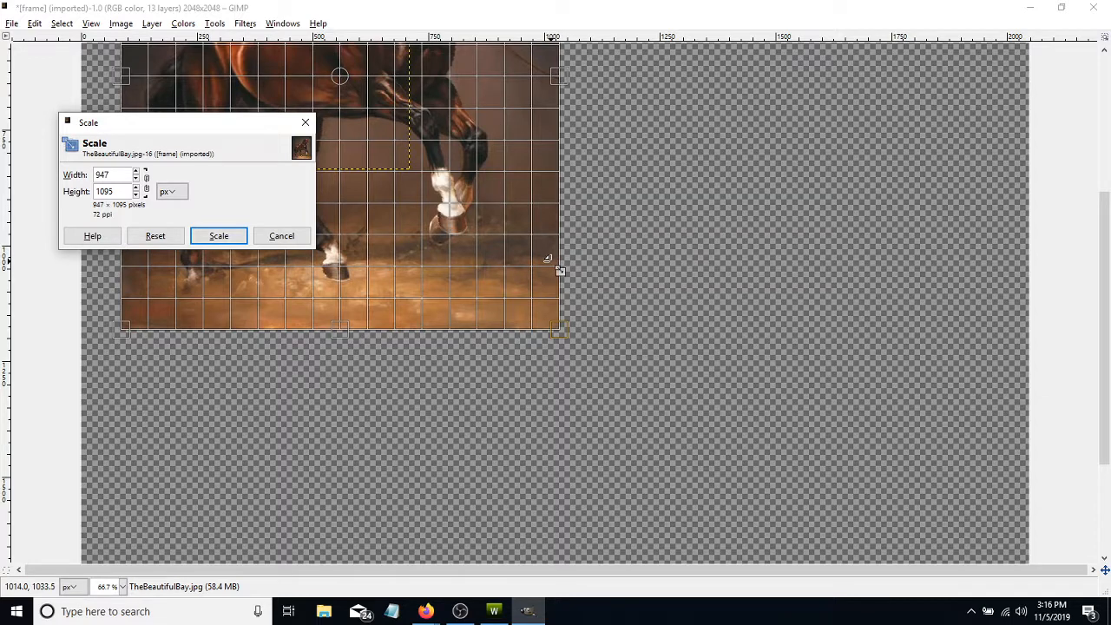
pyautogui.click(236, 236)
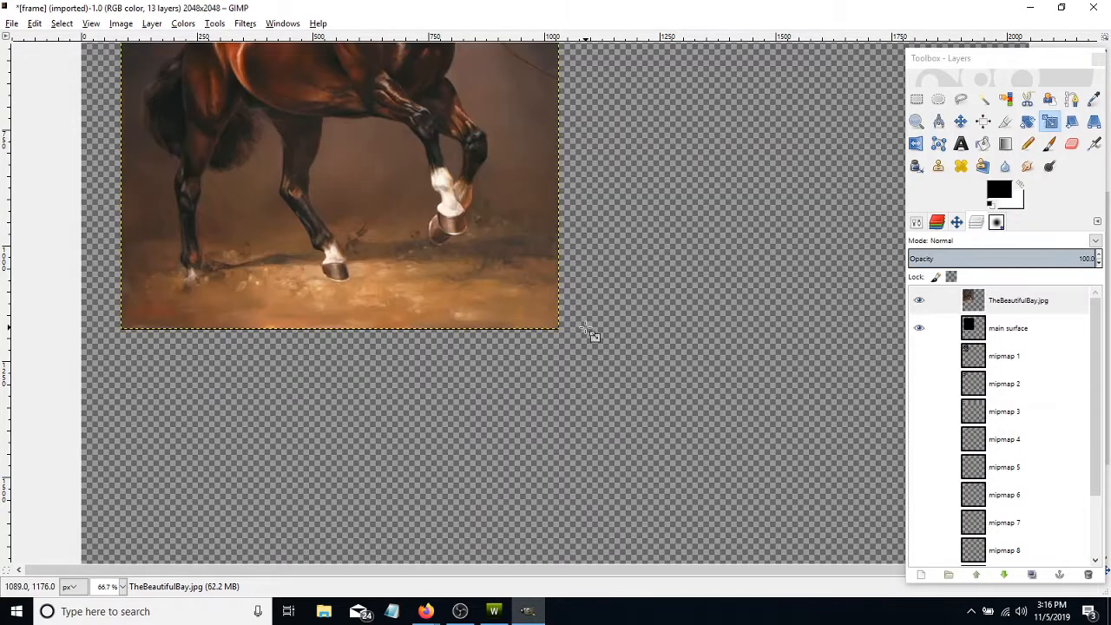
# - Rescale the horse layer to 946 × 1096 px so its lower edge covers the remaining black strip
pyautogui.scroll(5, 581, 343)
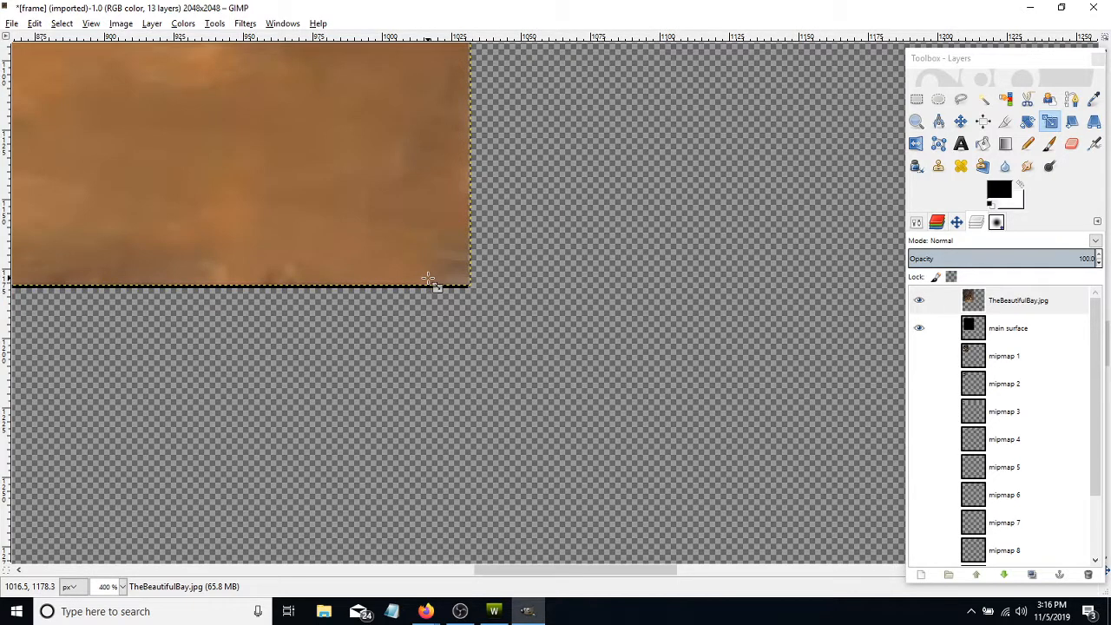
pyautogui.click(452, 280)
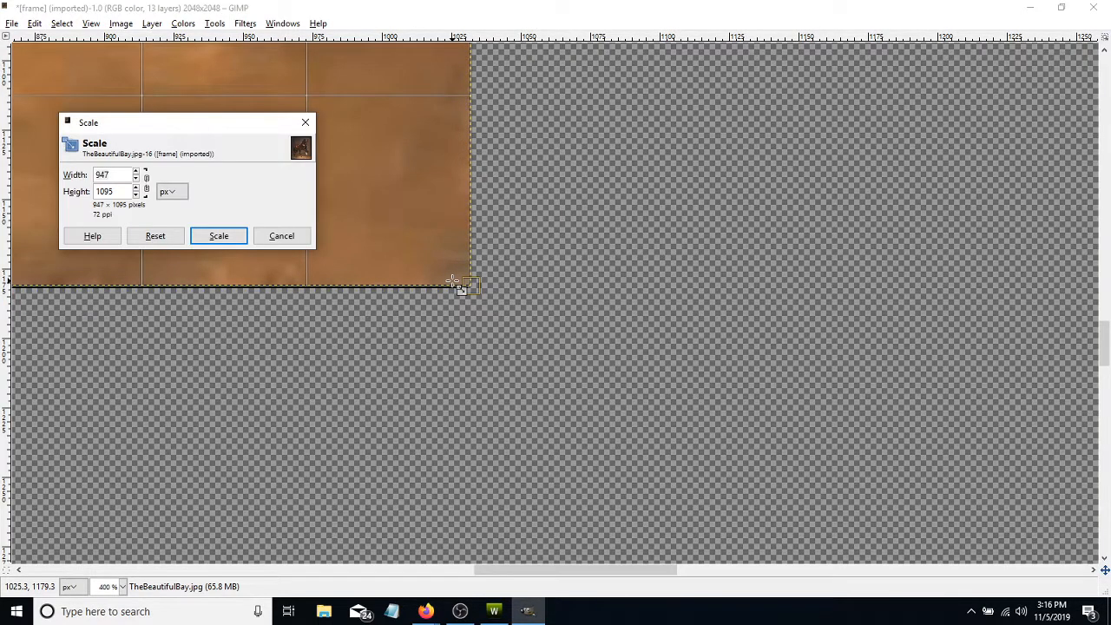
pyautogui.moveTo(453, 281); pyautogui.dragTo(449, 282)
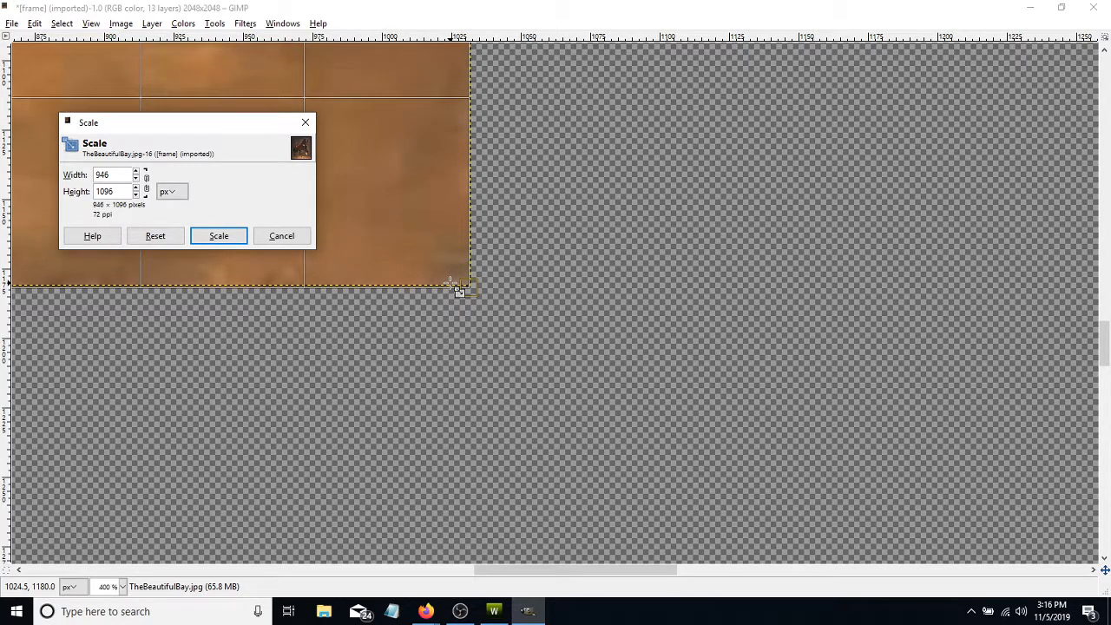
pyautogui.click(219, 238)
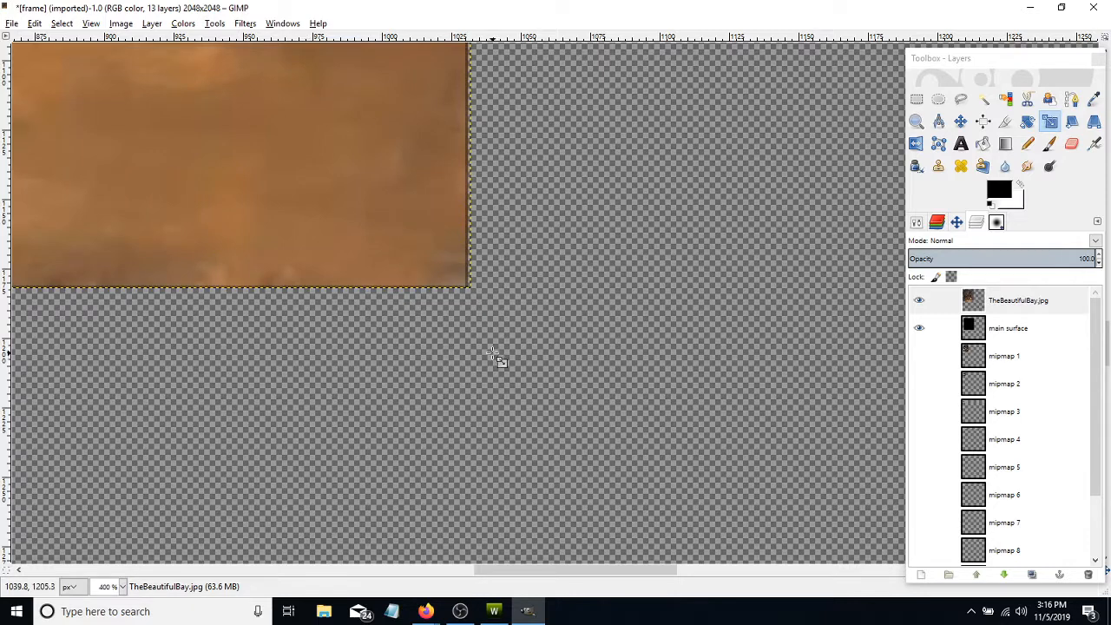
pyautogui.press('2')
pyautogui.scroll(-6, 495, 356)
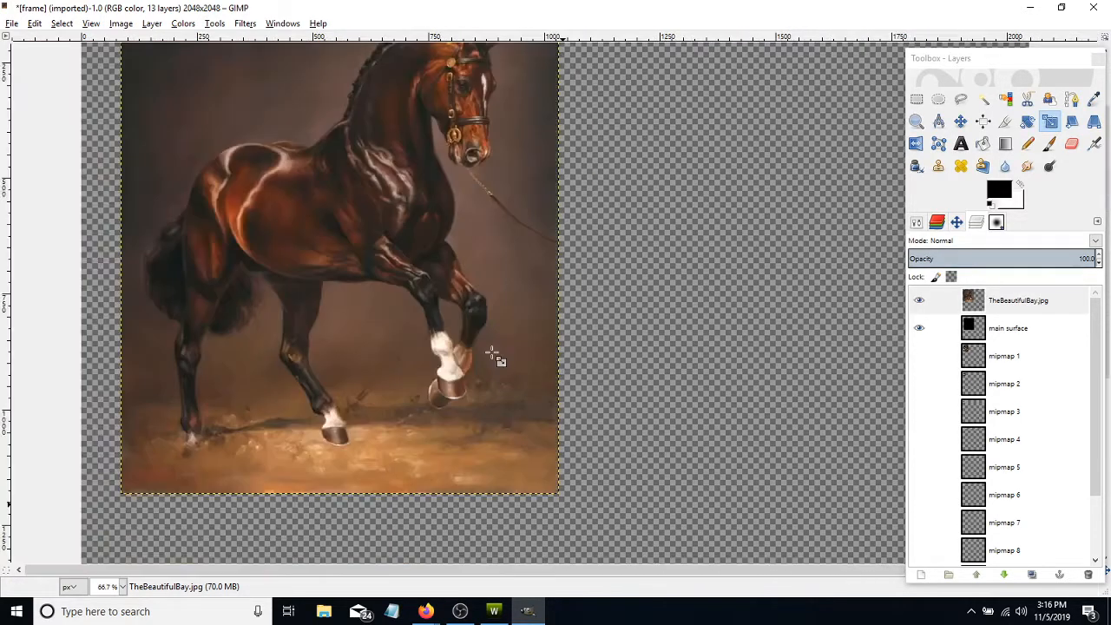
pyautogui.scroll(3, 495, 356)
pyautogui.scroll(-1, 495, 356)
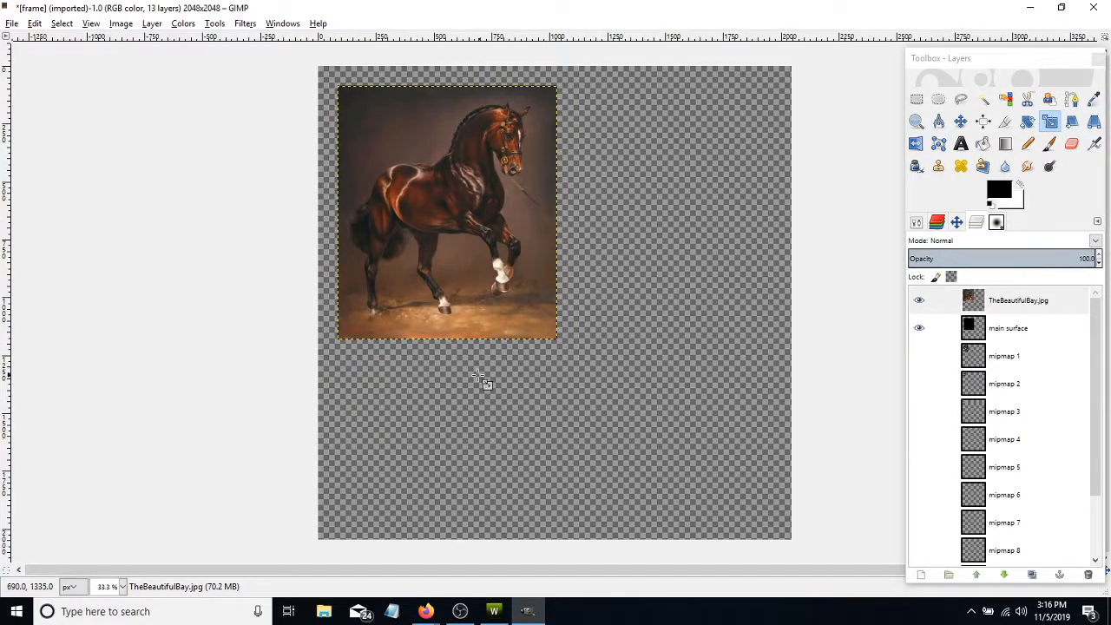
# - Merge the TheBeautifulBay.jpg layer down into the main surface layer
pyautogui.click(1018, 300)
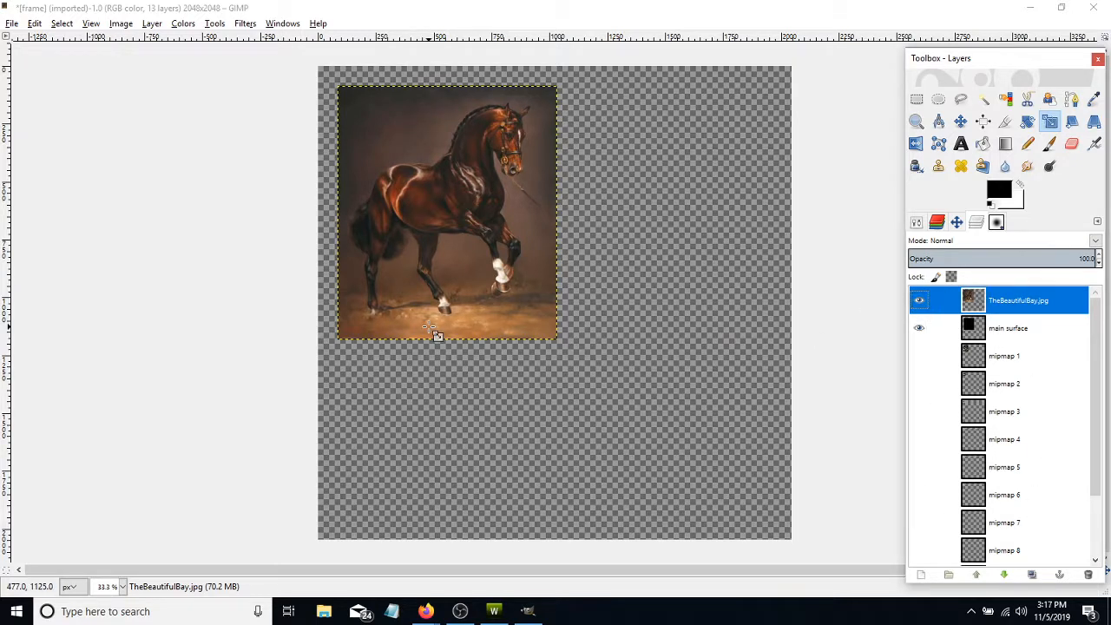
pyautogui.click(153, 23)
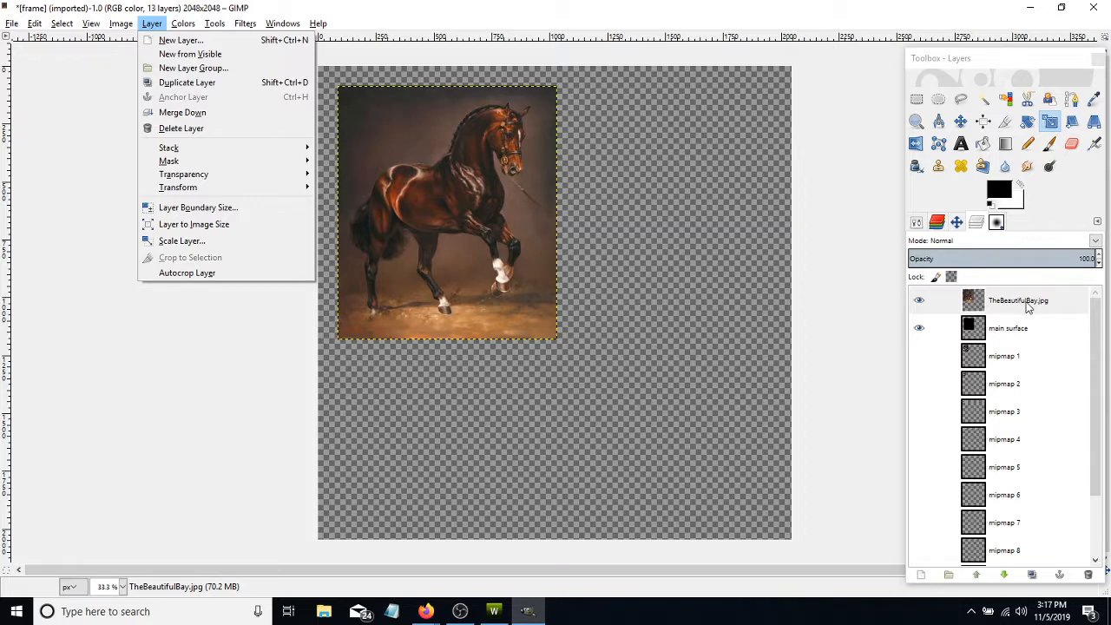
pyautogui.click(197, 117)
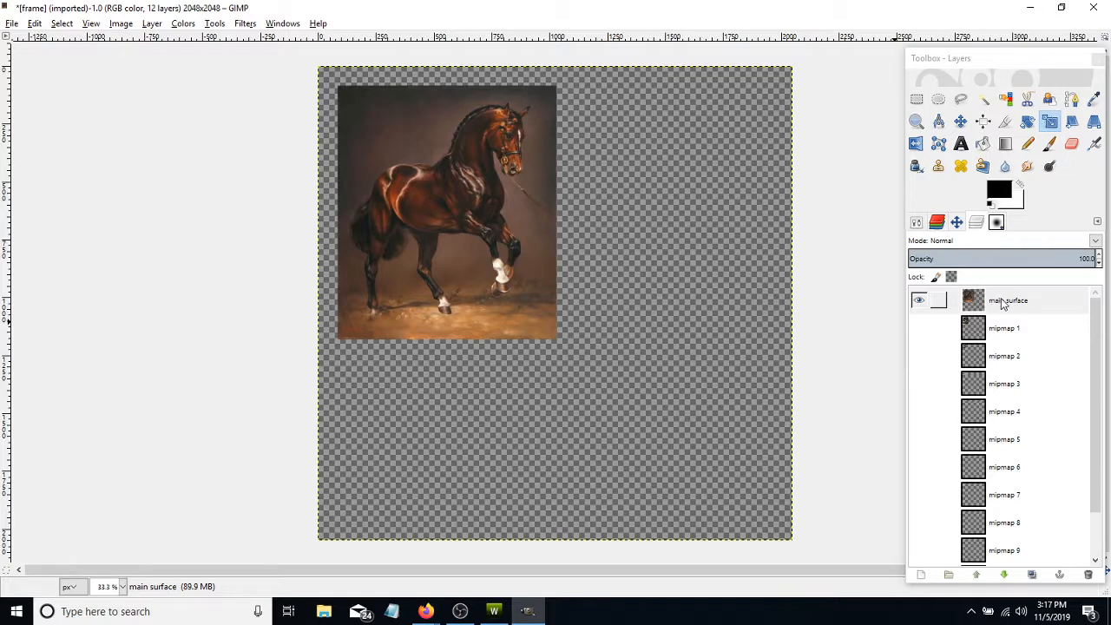
# - Save the edited image to the Desktop as the GIMP project frame.xcf
pyautogui.click(16, 24)
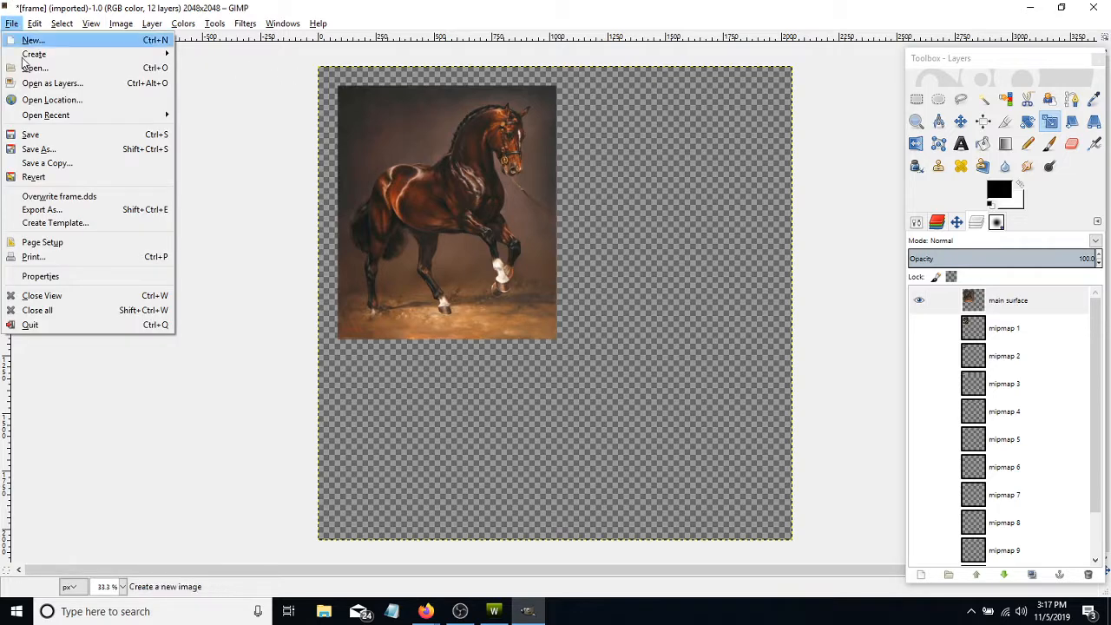
pyautogui.click(25, 149)
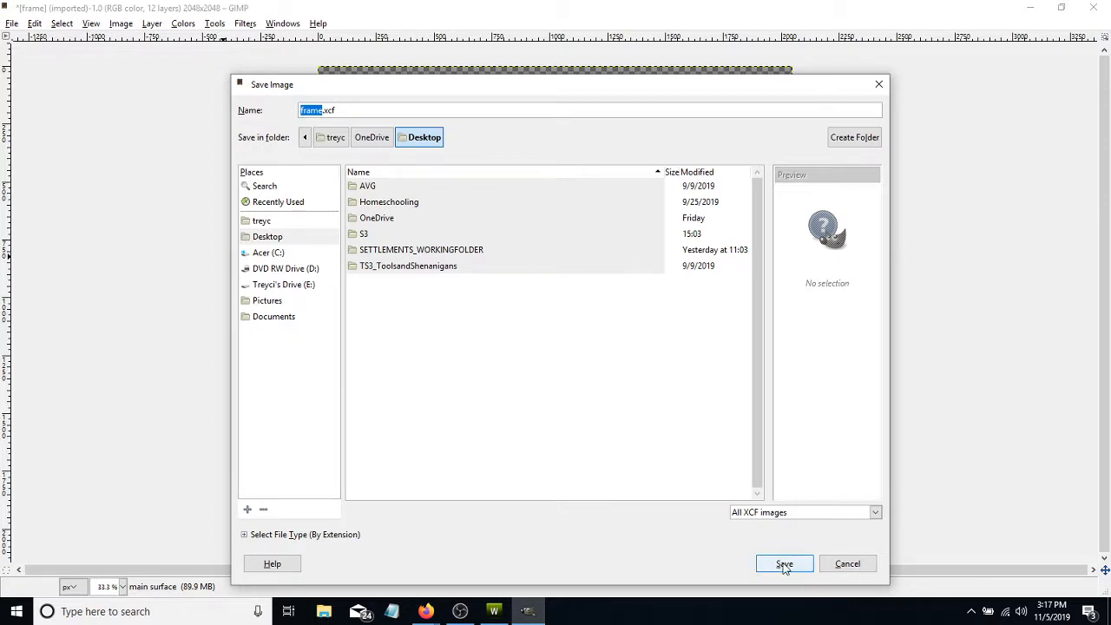
pyautogui.click(268, 239)
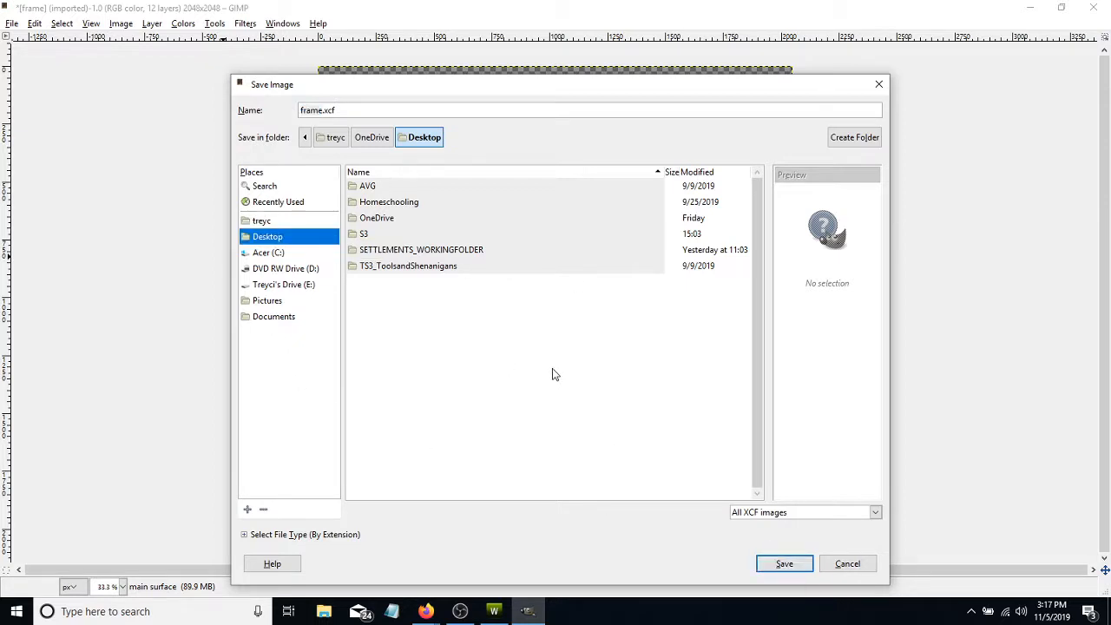
pyautogui.click(784, 564)
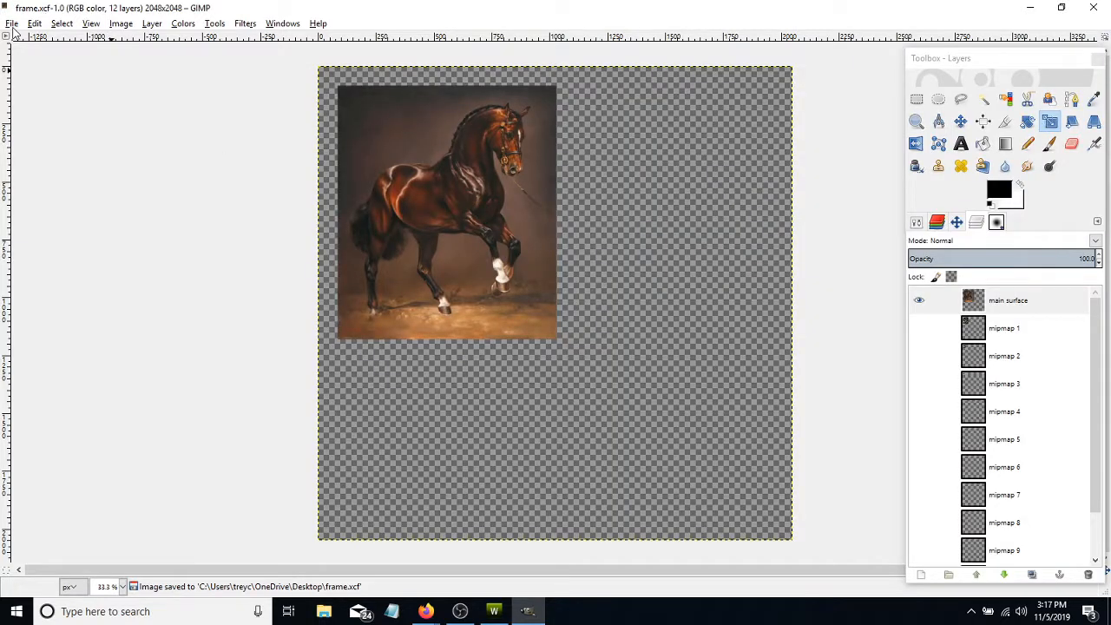
# - Export the image to the Desktop as a DDS image named thebeautifulbay.dds
pyautogui.click(12, 23)
pyautogui.click(48, 210)
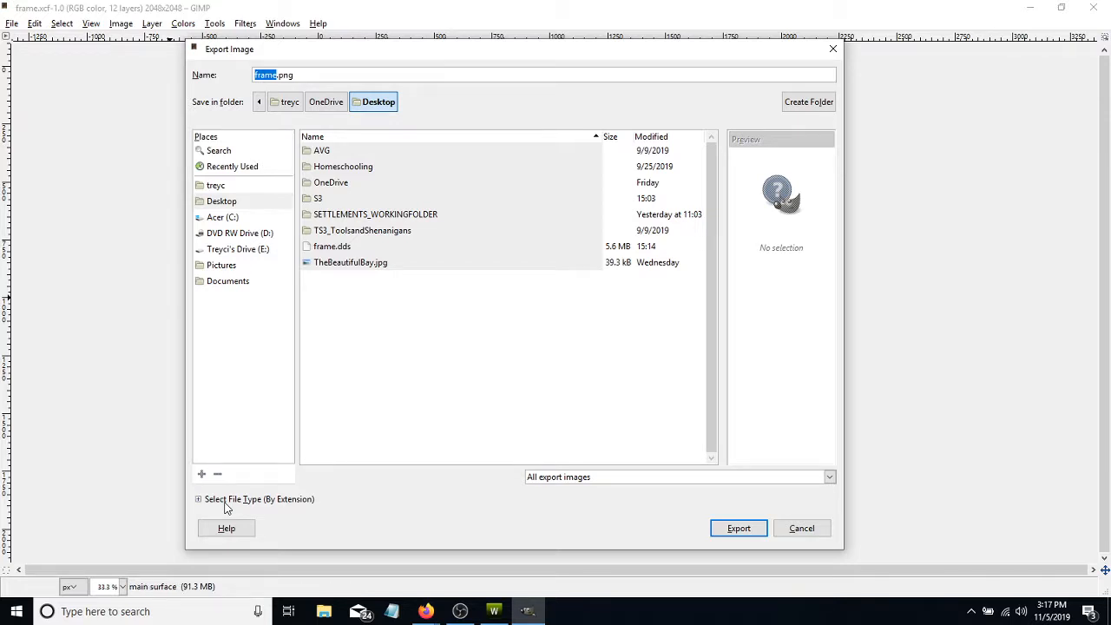
pyautogui.click(223, 500)
pyautogui.scroll(-1, 232, 473)
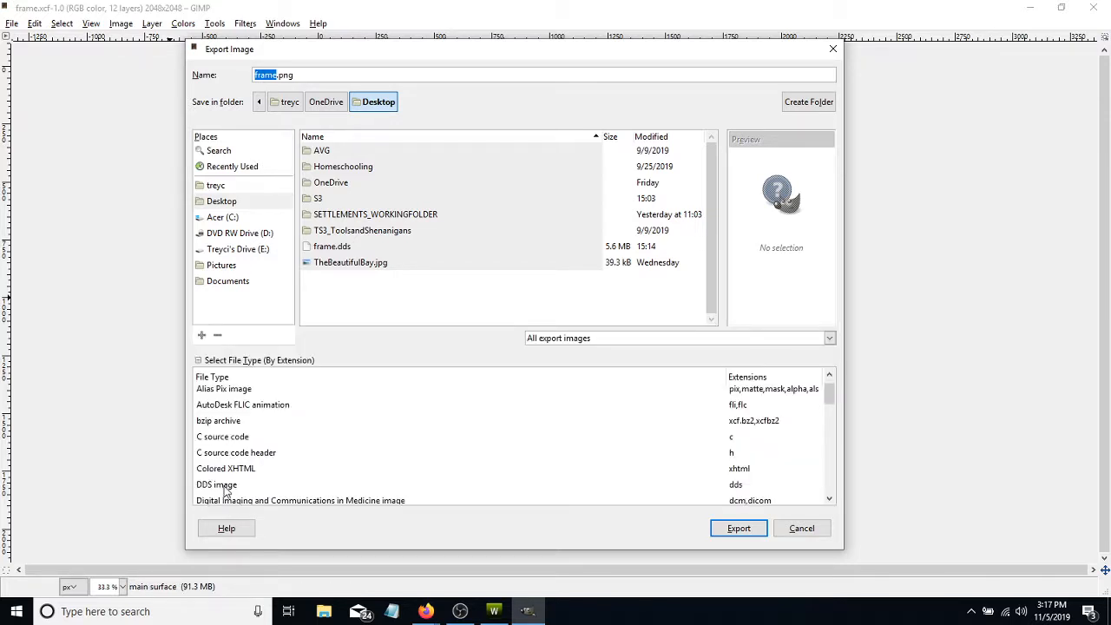
pyautogui.click(225, 488)
pyautogui.moveTo(276, 75); pyautogui.dragTo(235, 74)
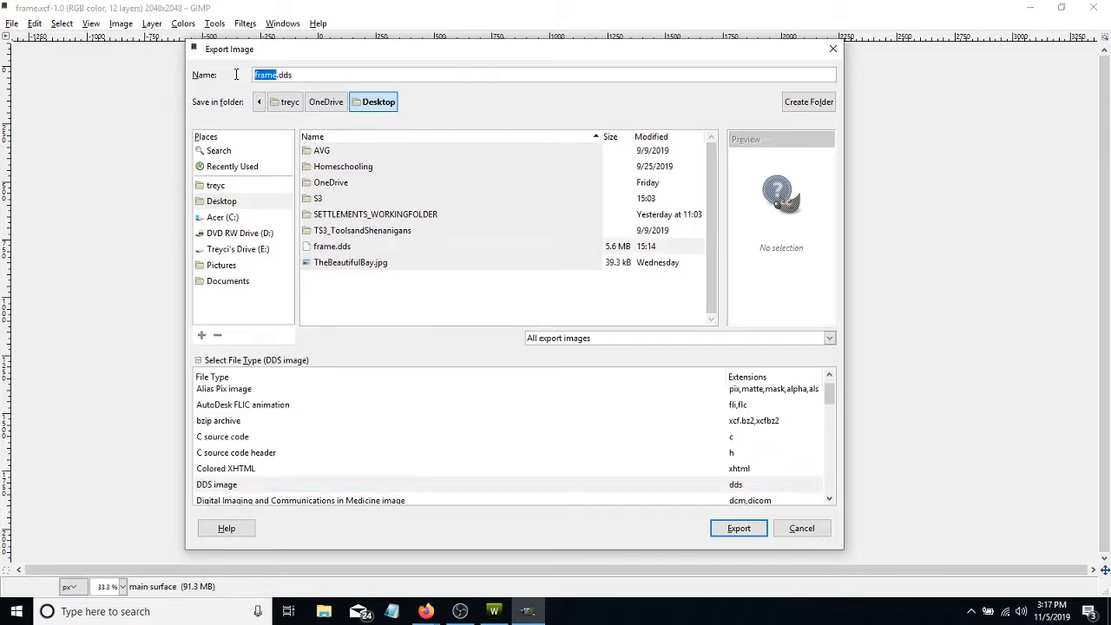
pyautogui.write('thebeautifulbay')
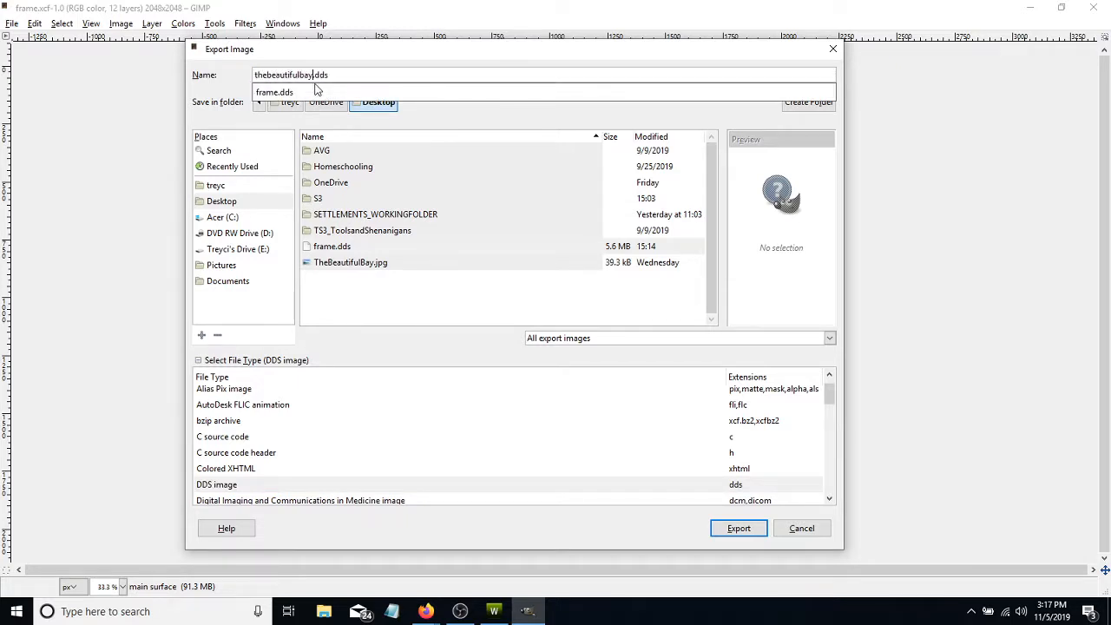
pyautogui.click(232, 203)
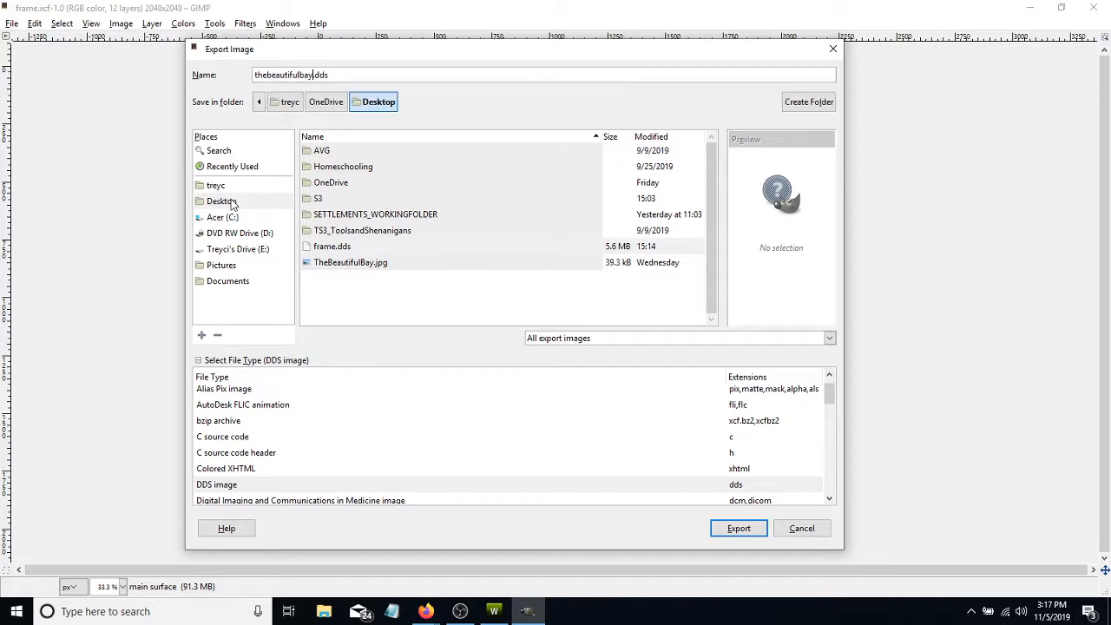
pyautogui.click(747, 528)
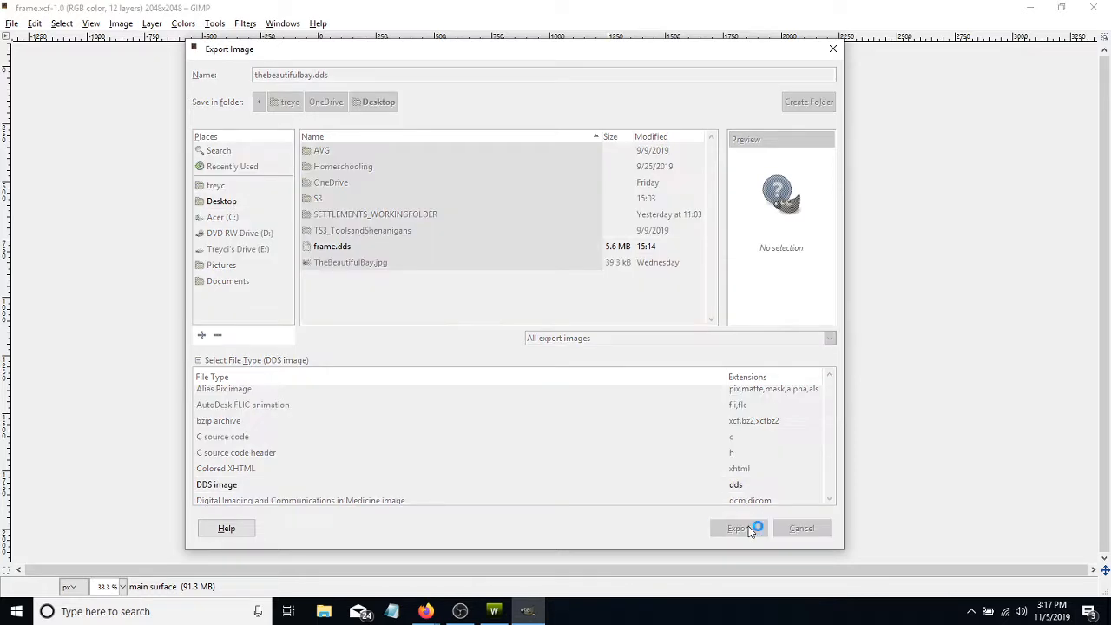
# - Set the DDS compression to BC3 / DXT5 with generated mipmaps and complete the export
pyautogui.click(196, 102)
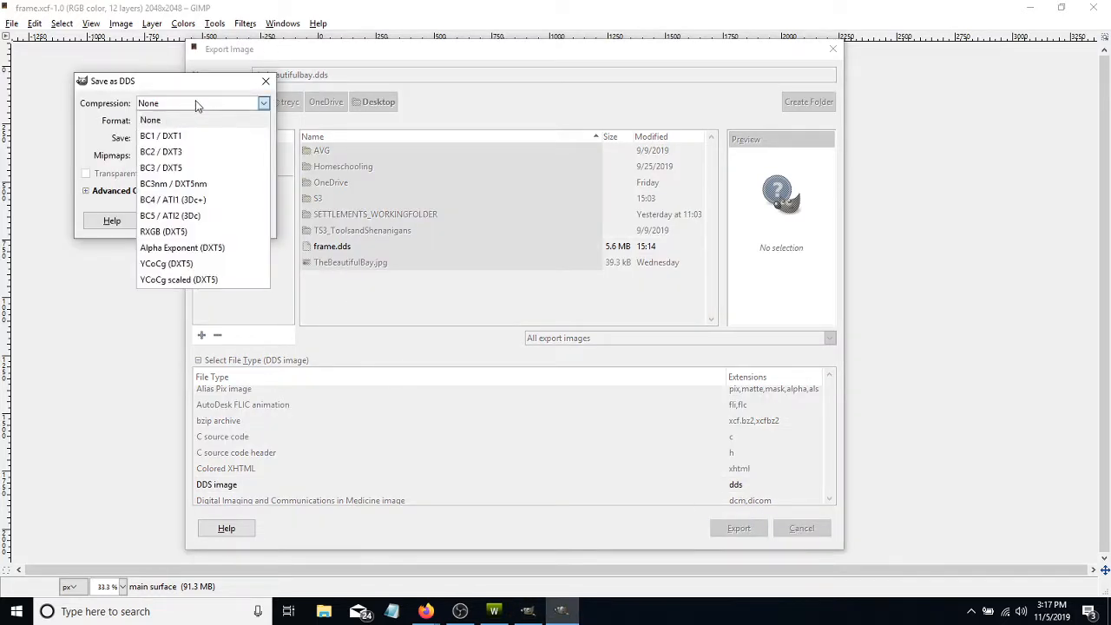
pyautogui.click(159, 169)
pyautogui.click(163, 158)
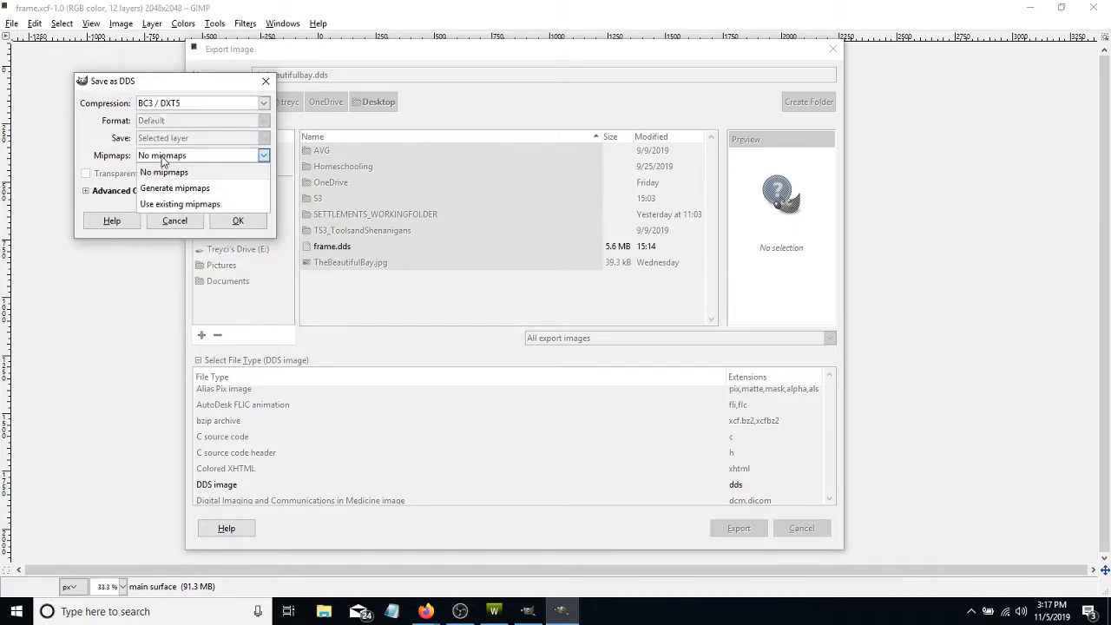
pyautogui.click(174, 190)
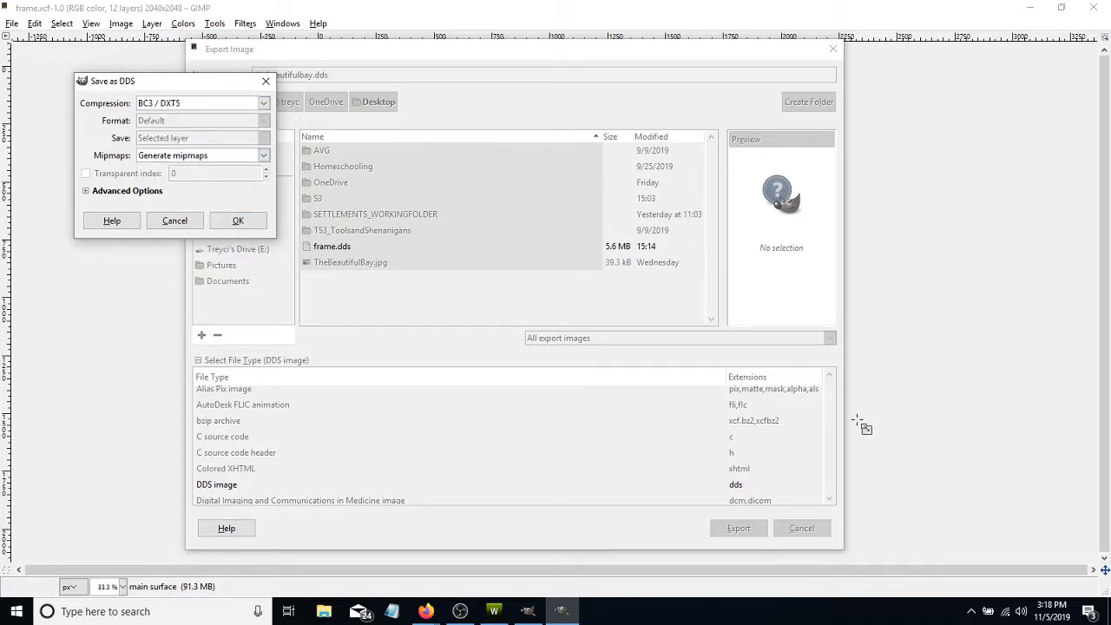
pyautogui.click(236, 221)
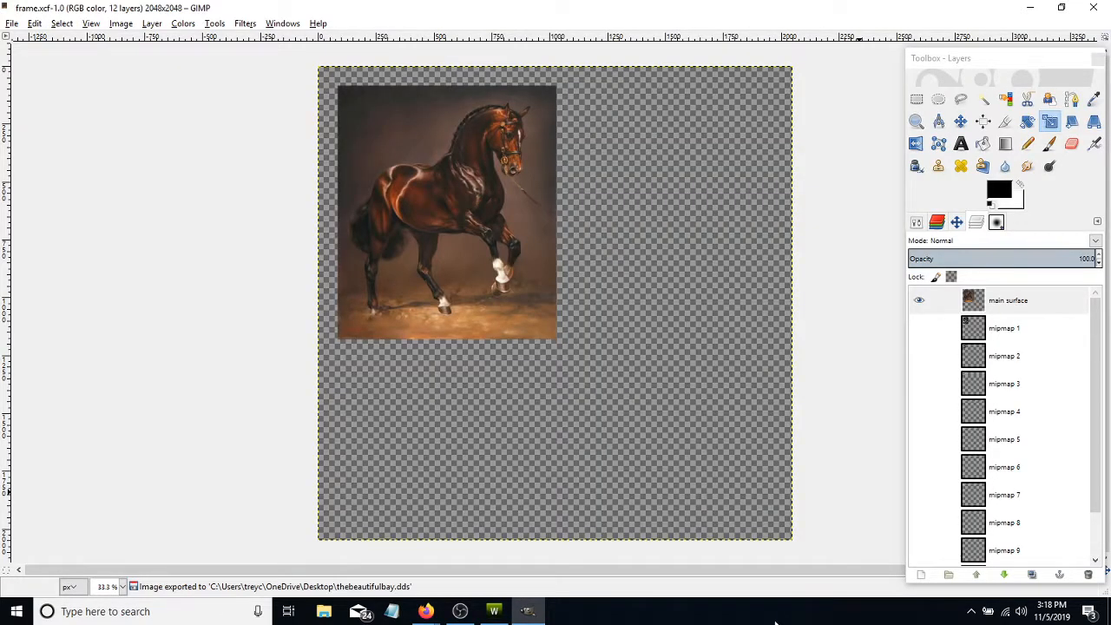
# - Switch to TSR Workshop and import thebeautifulbay.dds from the Desktop as the overlay image, replacing the current texture
pyautogui.click(1026, 7)
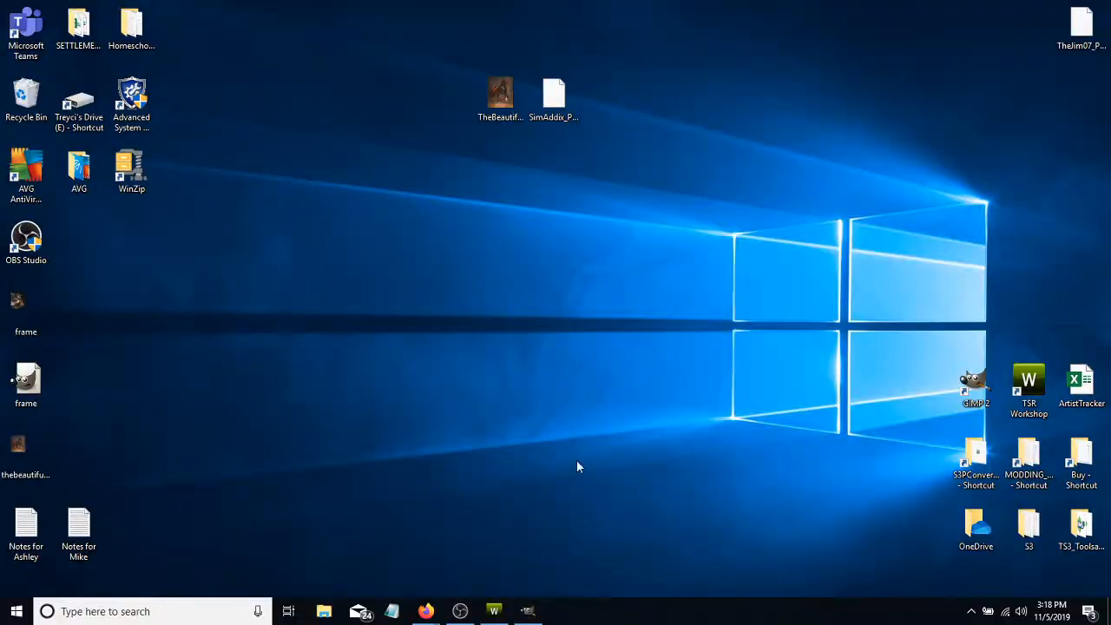
pyautogui.click(494, 611)
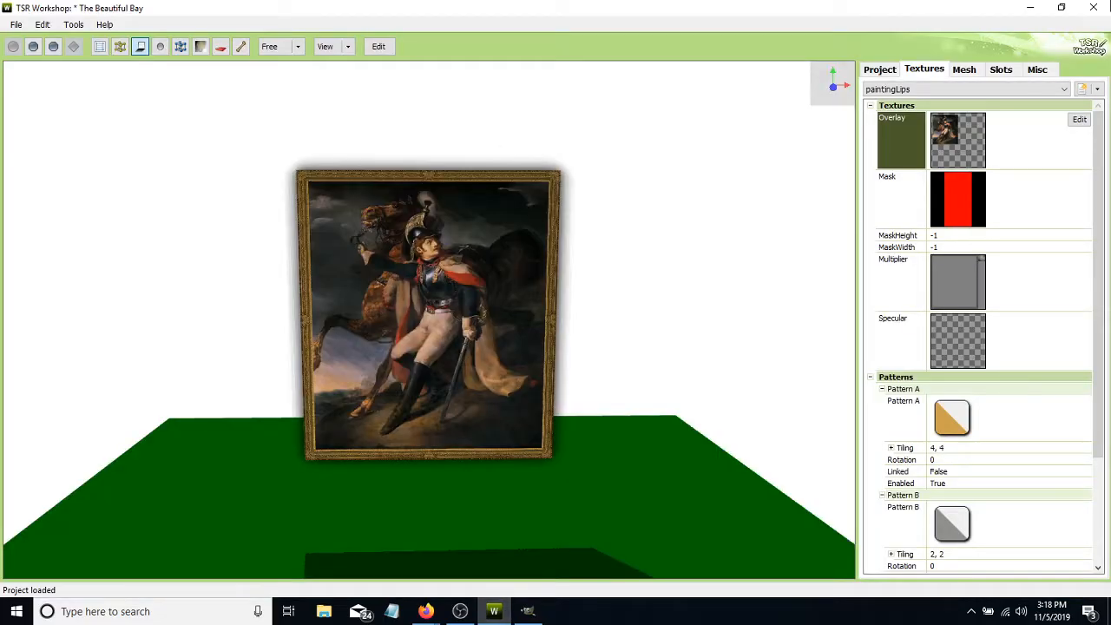
pyautogui.click(1081, 120)
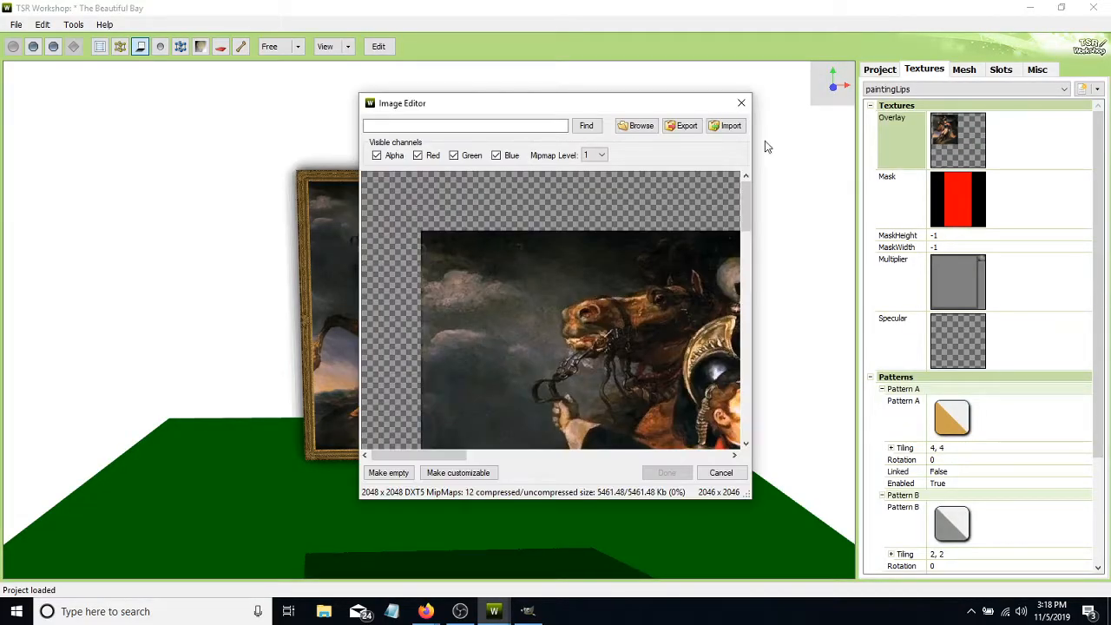
pyautogui.click(727, 126)
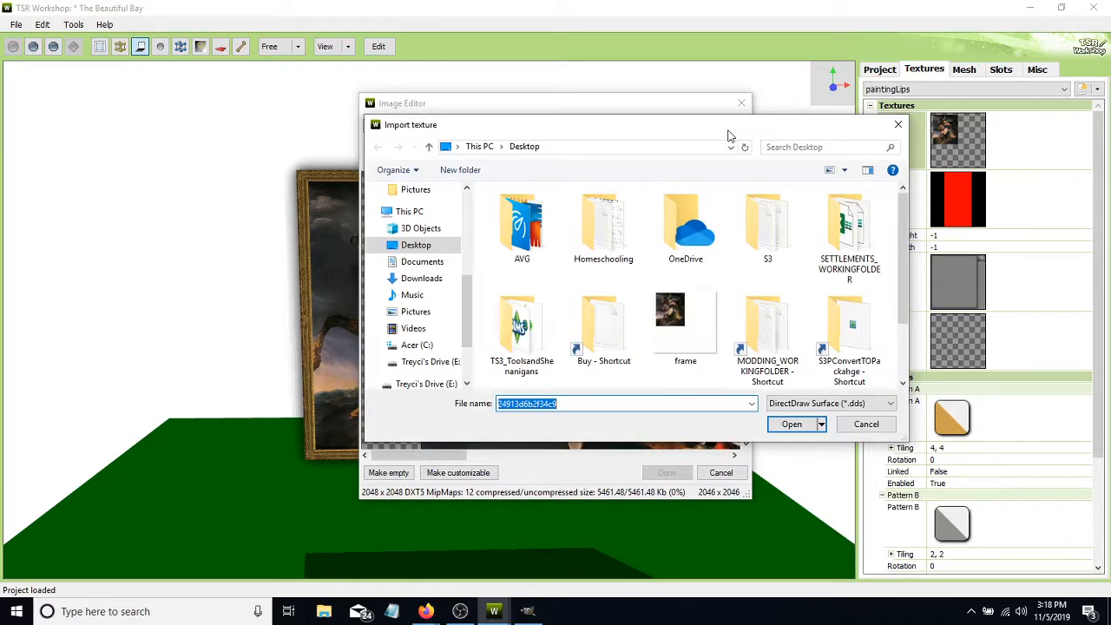
pyautogui.scroll(-1, 509, 317)
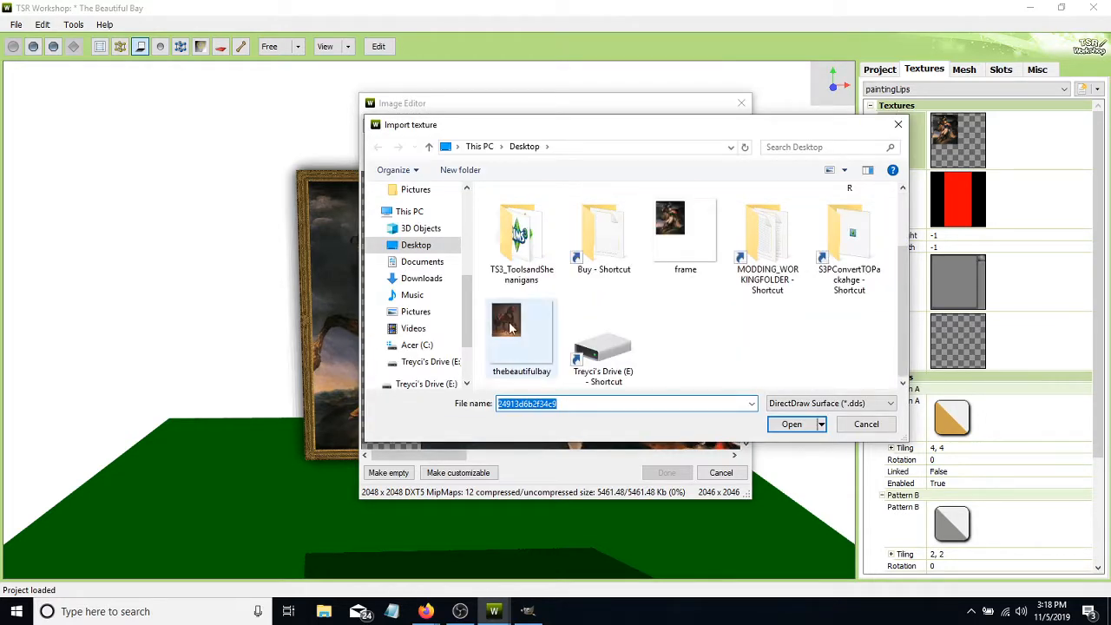
pyautogui.click(511, 326)
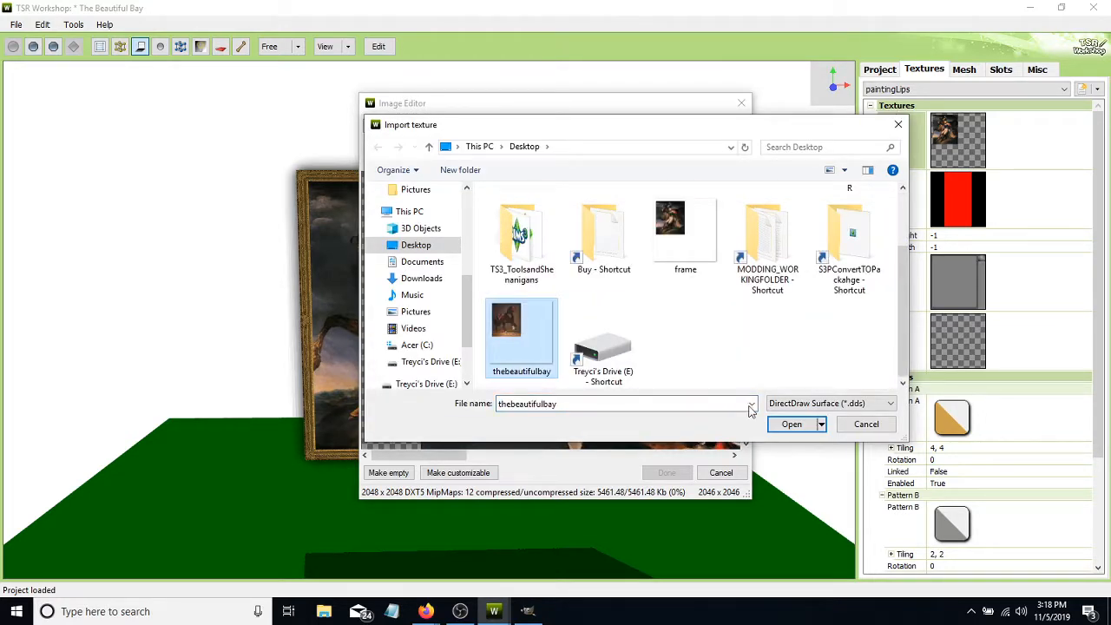
pyautogui.click(791, 425)
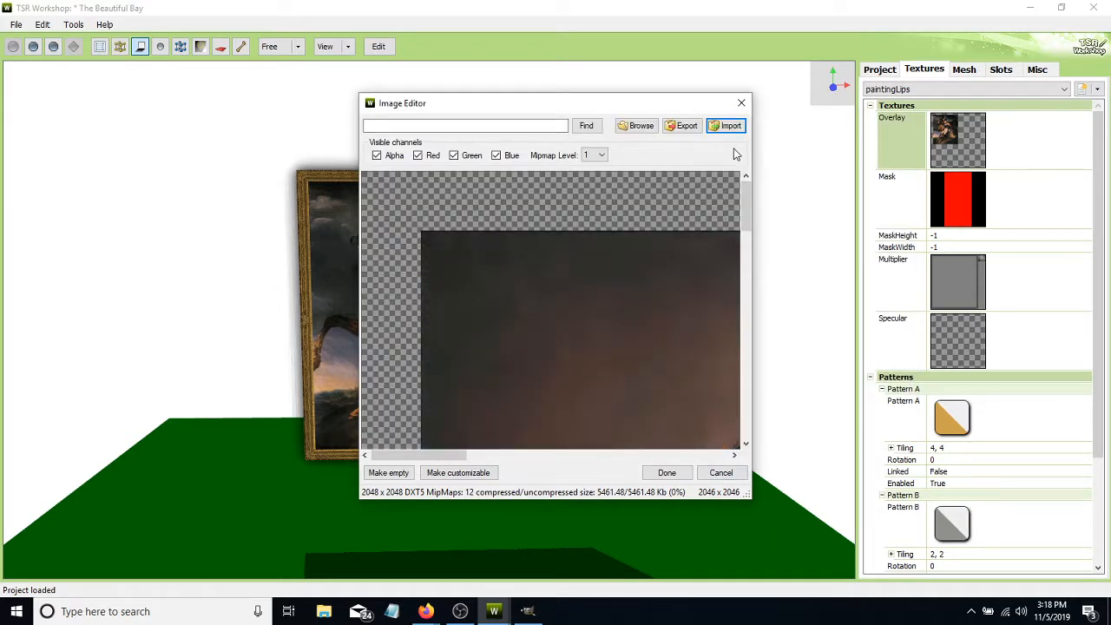
pyautogui.click(684, 474)
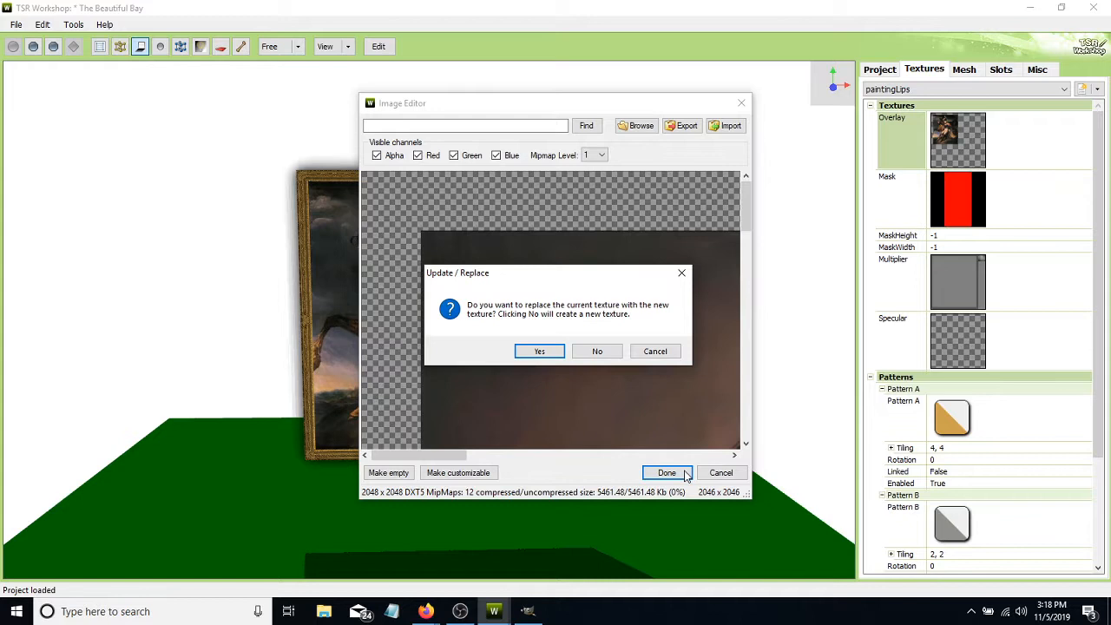
pyautogui.click(540, 351)
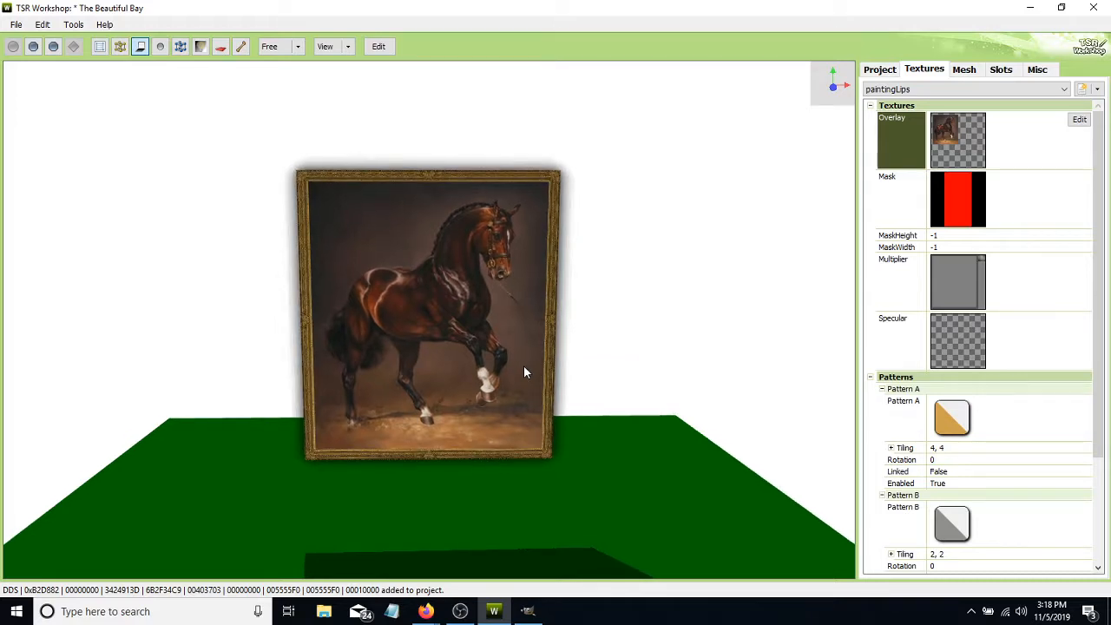
# - Save the workshop project to the Desktop as The Beautiful Bay
pyautogui.moveTo(520, 372)
pyautogui.mouseDown()
pyautogui.moveTo(170, 367)
pyautogui.moveTo(519, 399)
pyautogui.mouseUp()
pyautogui.click(16, 24)
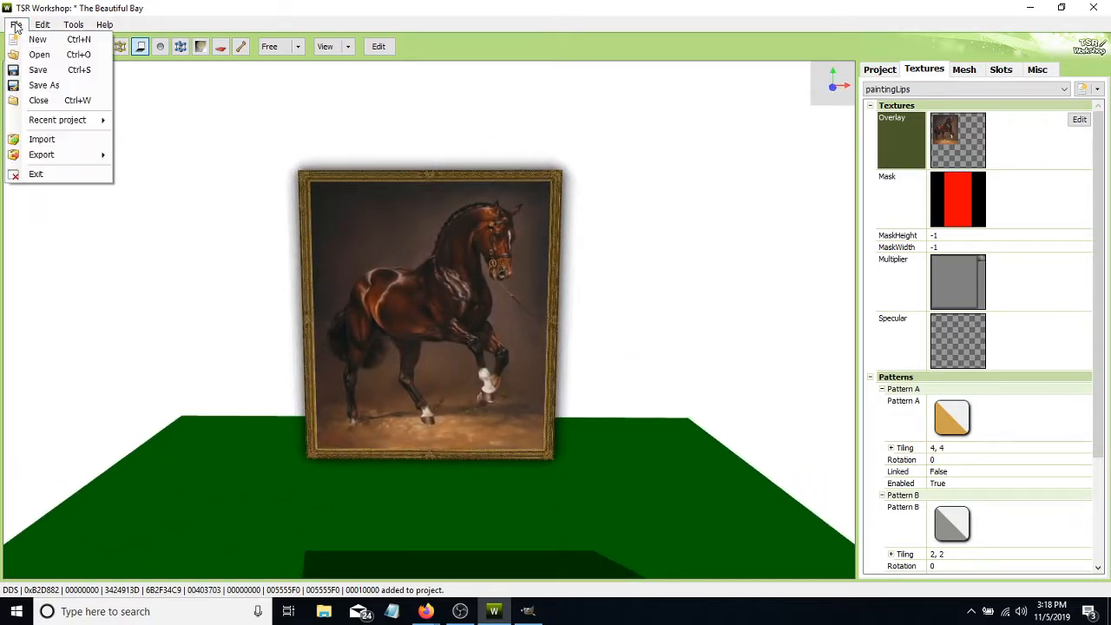
pyautogui.click(39, 85)
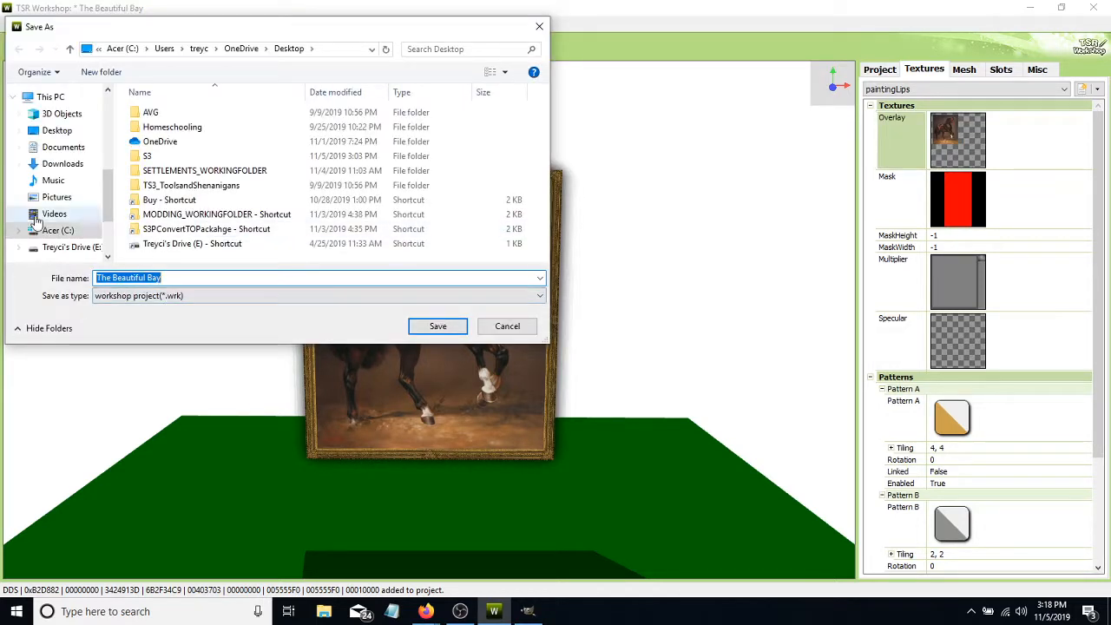
pyautogui.click(56, 130)
pyautogui.click(441, 327)
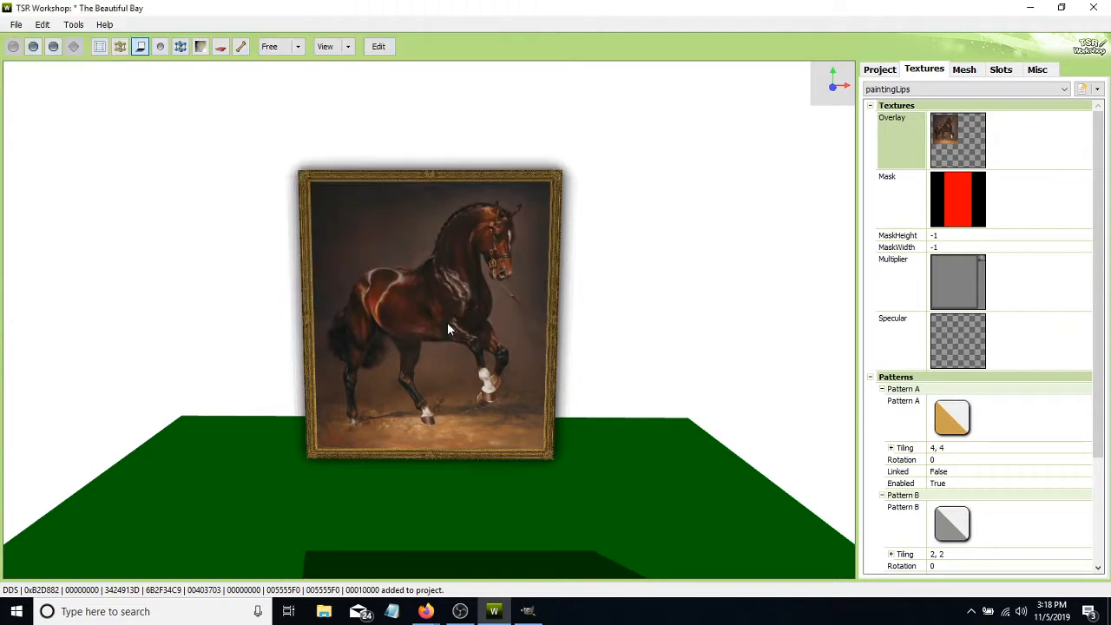
# - Export the project to the Desktop as a Sims3Pack named TheBeautifulBay_SimAddix
pyautogui.click(16, 25)
pyautogui.moveTo(49, 160)
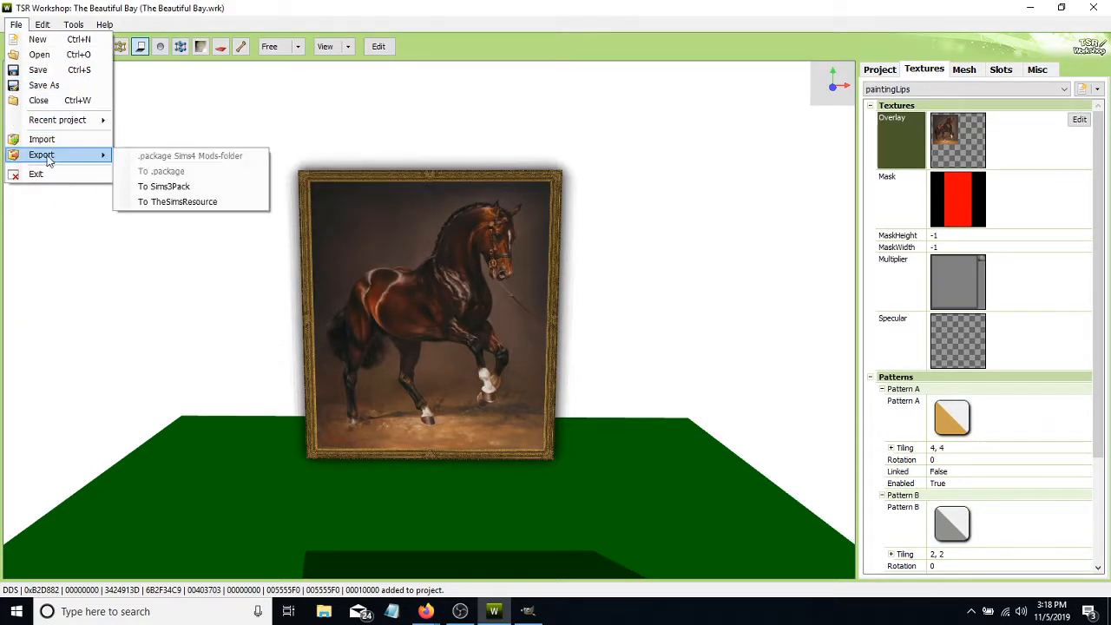
pyautogui.click(184, 186)
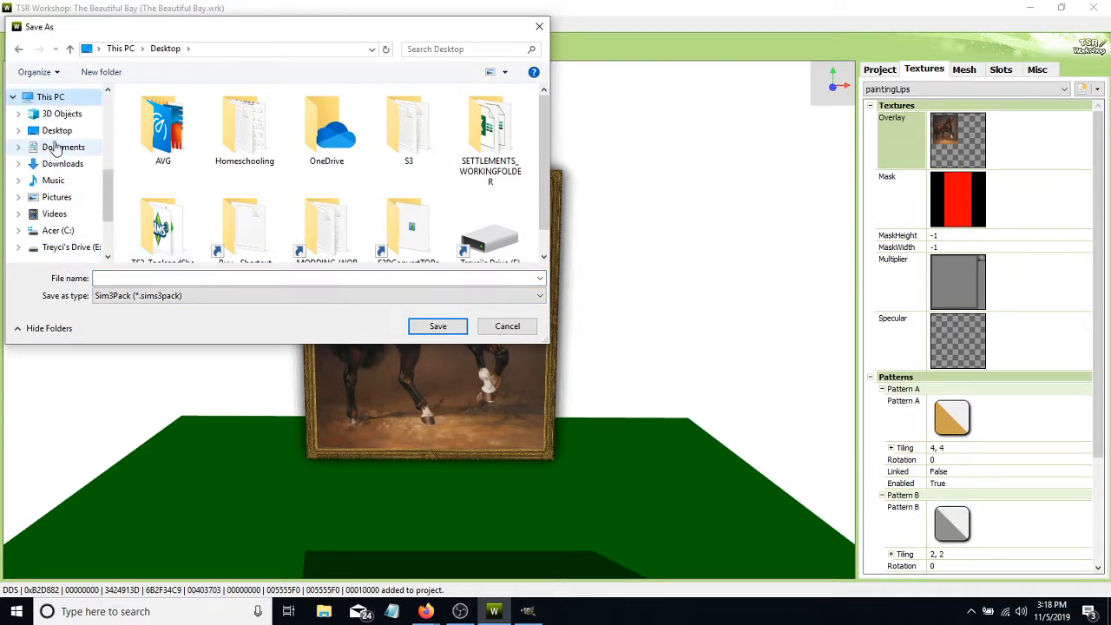
pyautogui.click(57, 130)
pyautogui.click(135, 277)
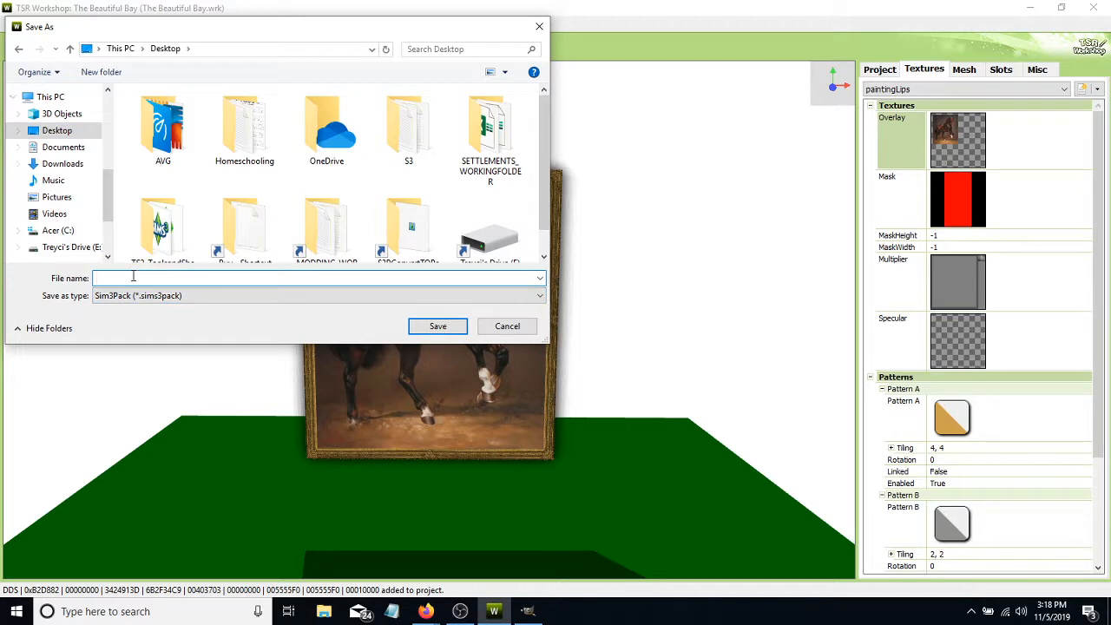
pyautogui.write('TheBeautifulBa')
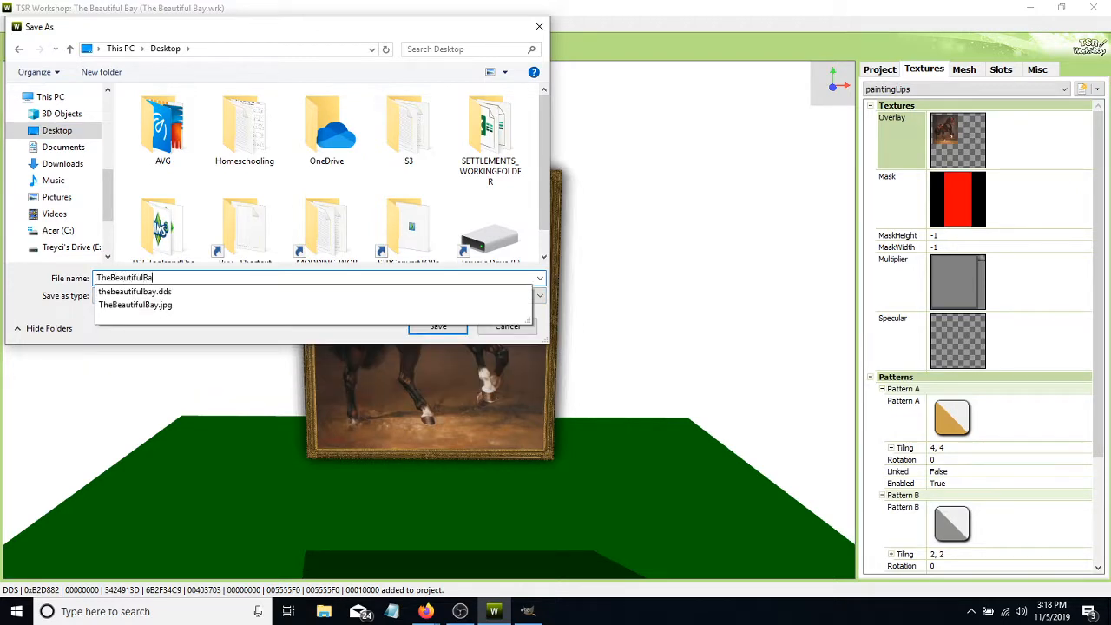
pyautogui.write('y_SimAddix')
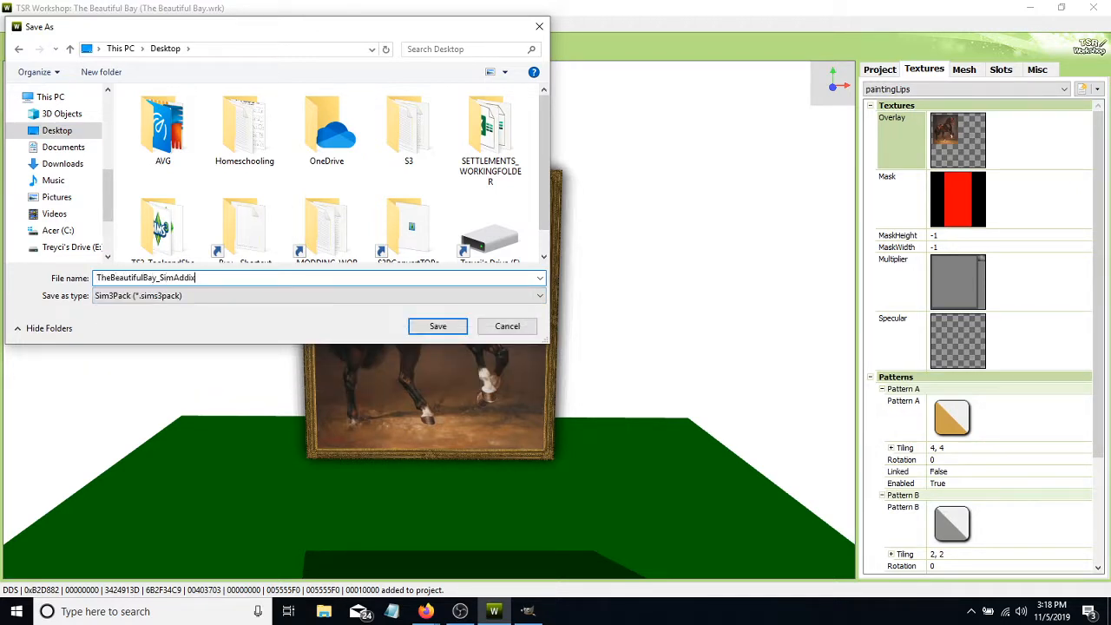
pyautogui.press('Return')
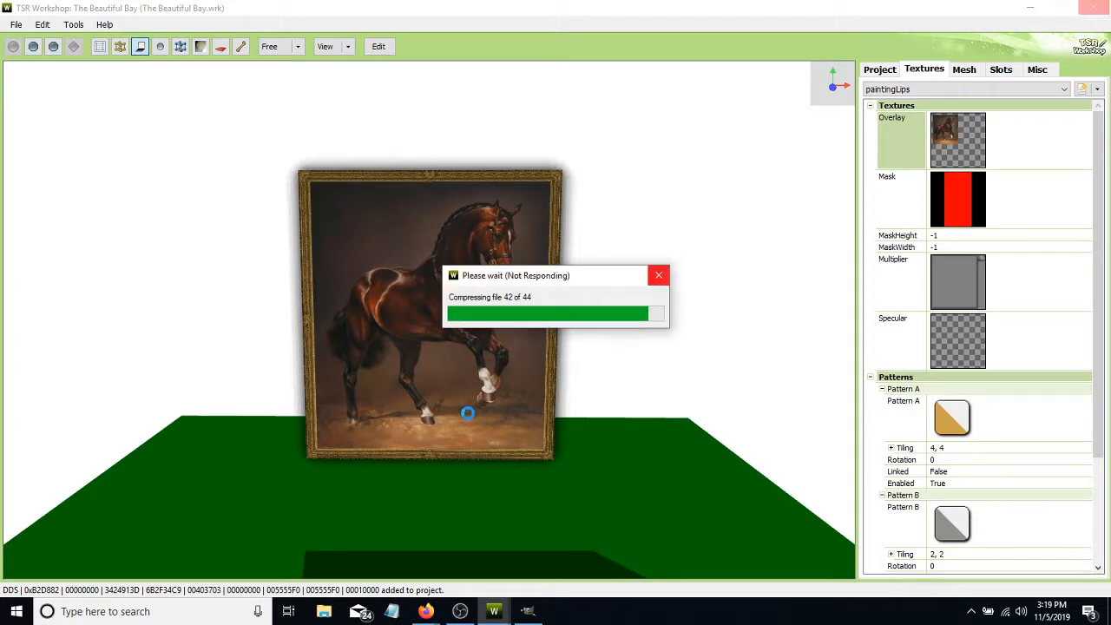
pyautogui.click(574, 351)
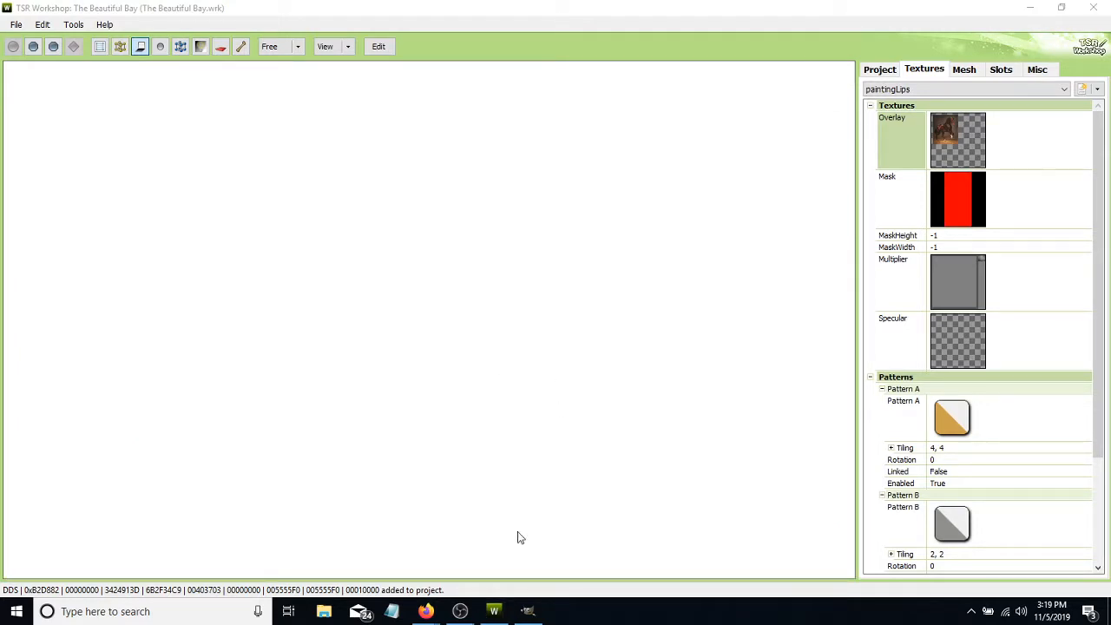
# - Minimize TSR Workshop and move the TheBeautifulBay_SimAddix file on the desktop to just below the TheBeautifulBay picture
pyautogui.click(495, 613)
pyautogui.moveTo(96, 295); pyautogui.dragTo(518, 172)
pyautogui.moveTo(441, 44); pyautogui.dragTo(605, 224)
pyautogui.click(510, 174)
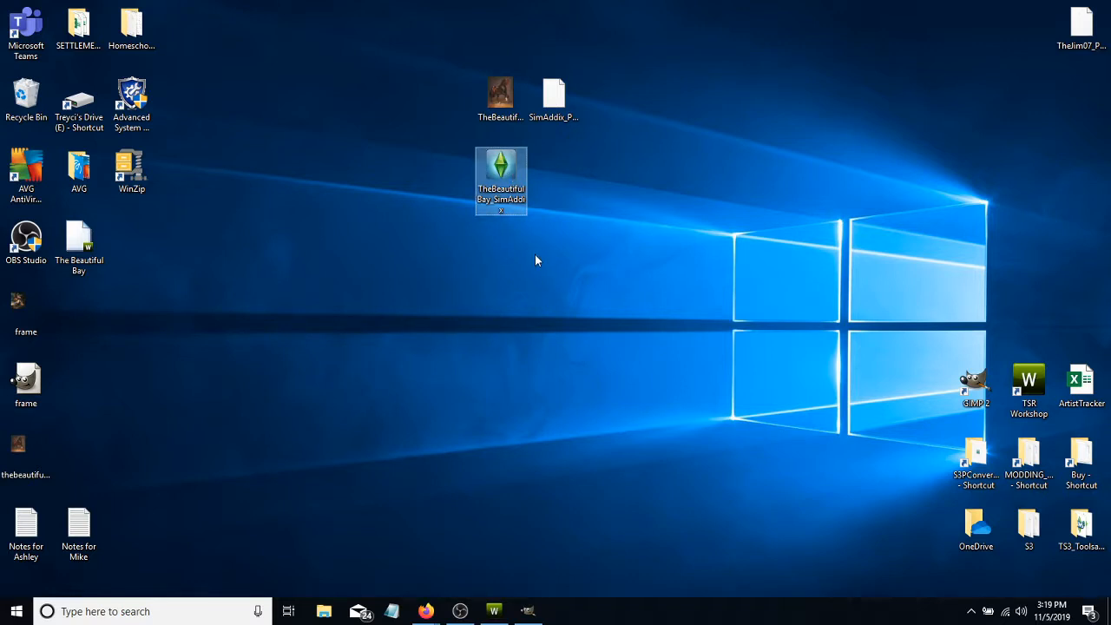
pyautogui.moveTo(461, 141); pyautogui.dragTo(542, 227)
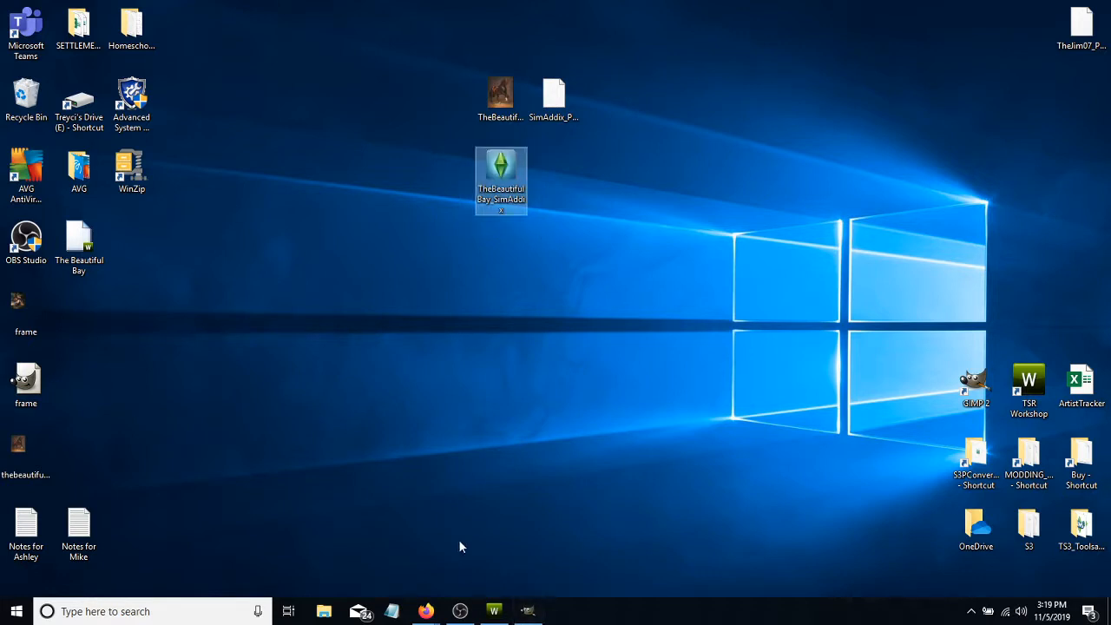